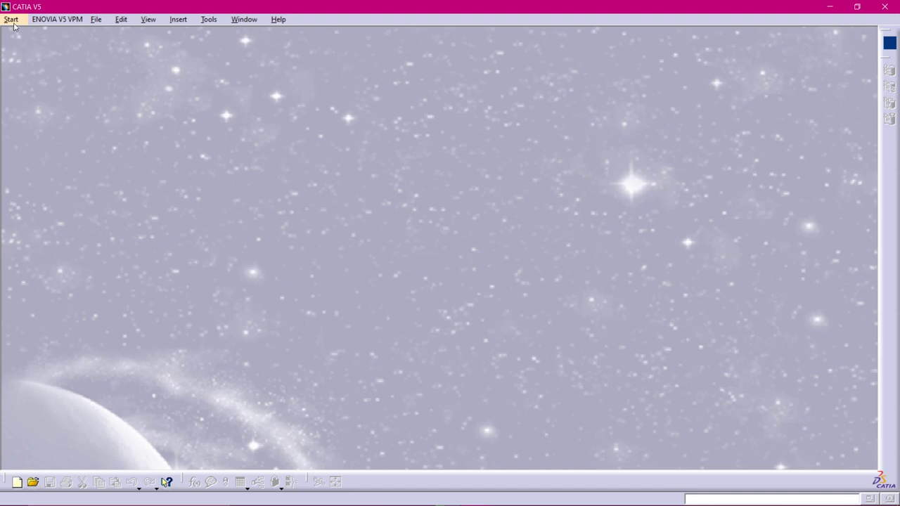
Create a new part in the Part Design workbench of Mechanical Design.
{"action": "left_click", "coordinate": [12, 20]}
{"action": "mouse_move", "coordinate": [31, 51]}
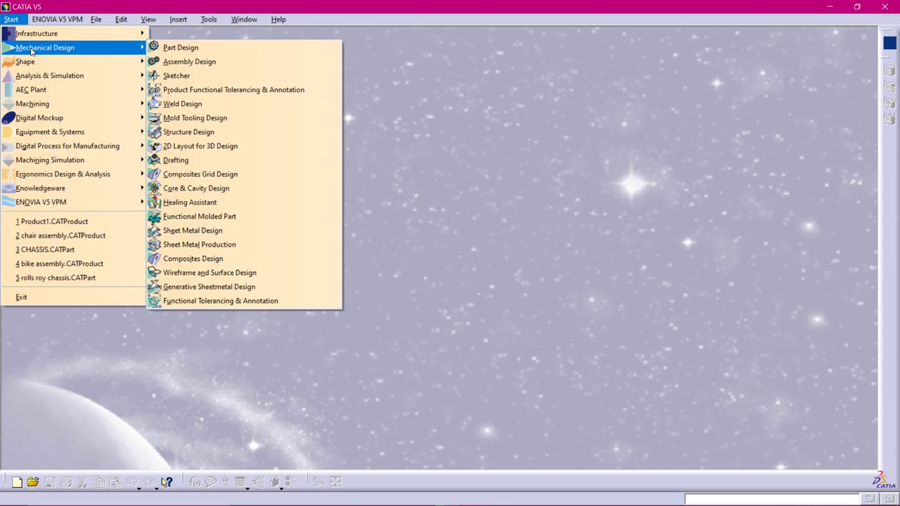
{"action": "left_click", "coordinate": [181, 49]}
{"action": "left_click", "coordinate": [805, 453]}
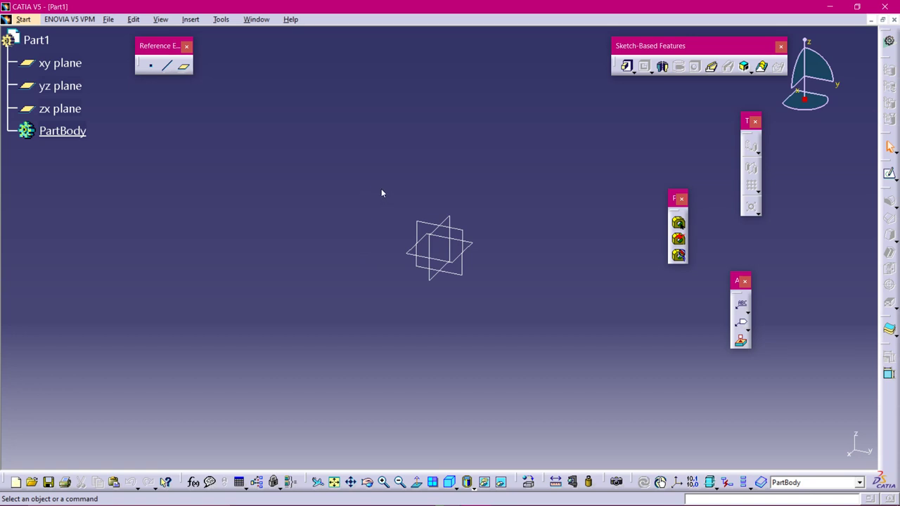
Hide the xy, yz and zx reference planes together.
{"action": "left_click_drag", "start_coordinate": [379, 188], "coordinate": [550, 347]}
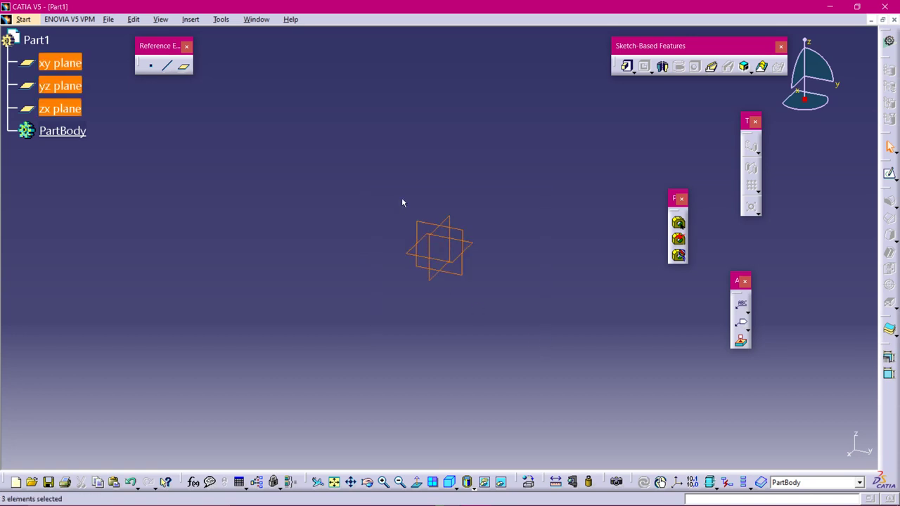
{"action": "right_click", "coordinate": [460, 258]}
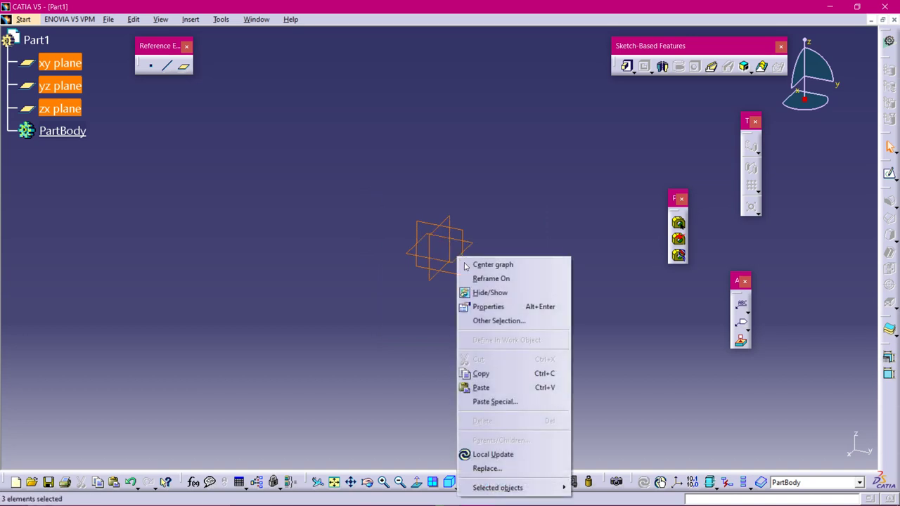
{"action": "left_click", "coordinate": [492, 291]}
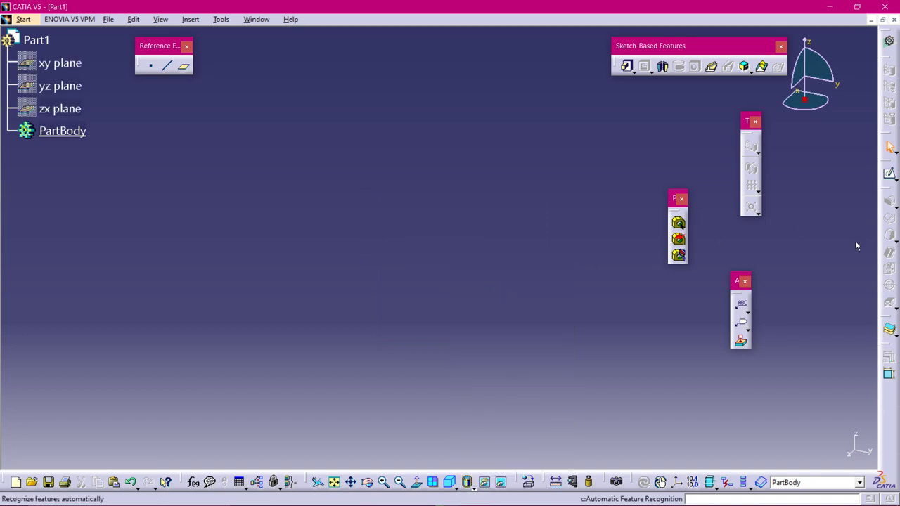
Create a coordinate point at 0, 0, 0 ft and place a standard axis system with its origin on that point.
{"action": "left_click", "coordinate": [152, 68]}
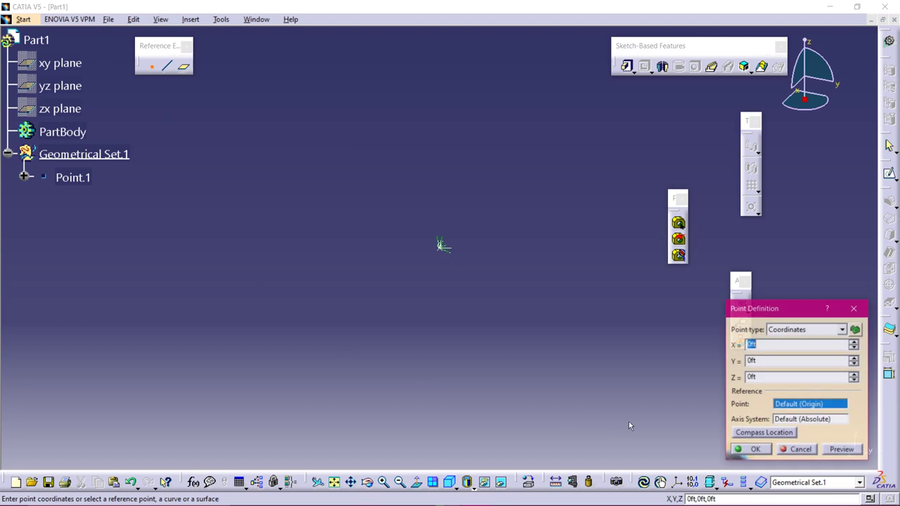
{"action": "left_click", "coordinate": [739, 452]}
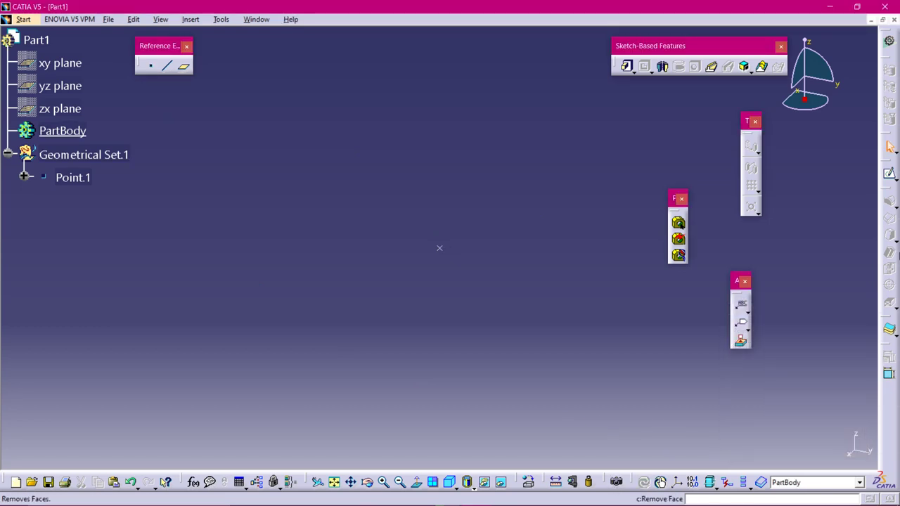
{"action": "left_click", "coordinate": [675, 482]}
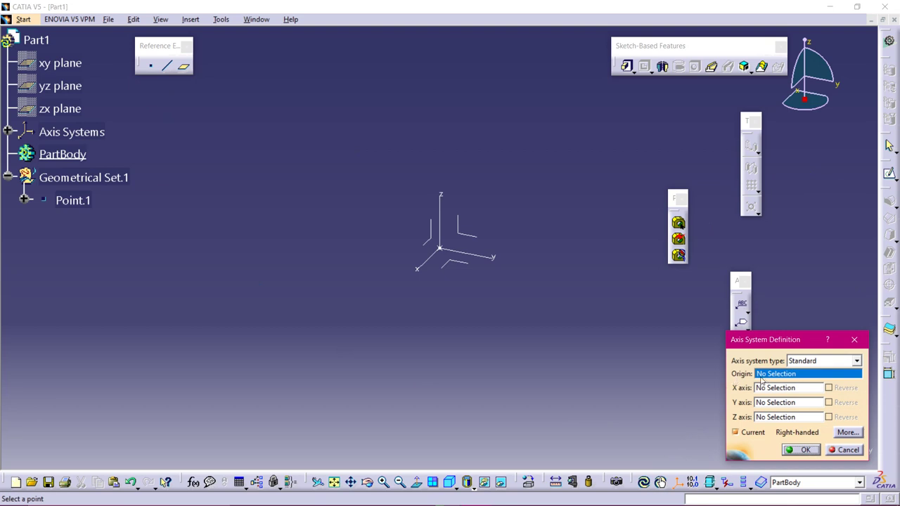
{"action": "left_click", "coordinate": [442, 251]}
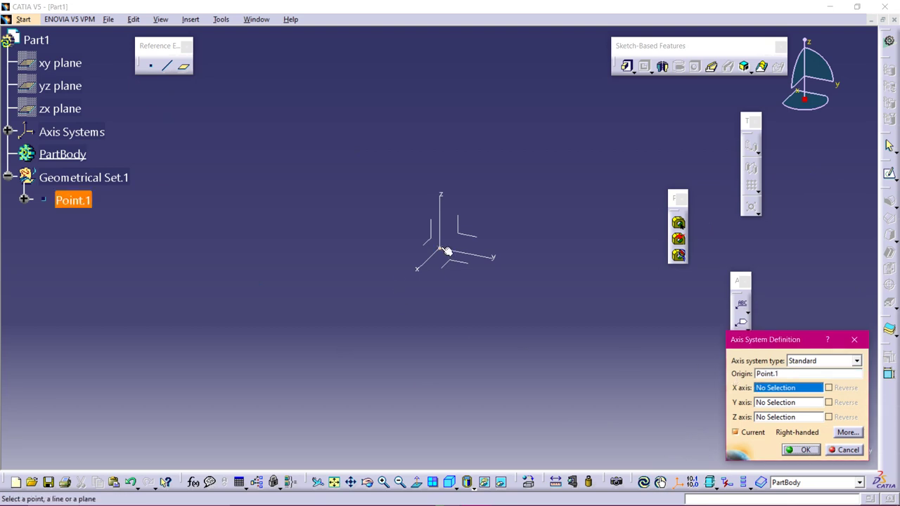
{"action": "left_click", "coordinate": [800, 450]}
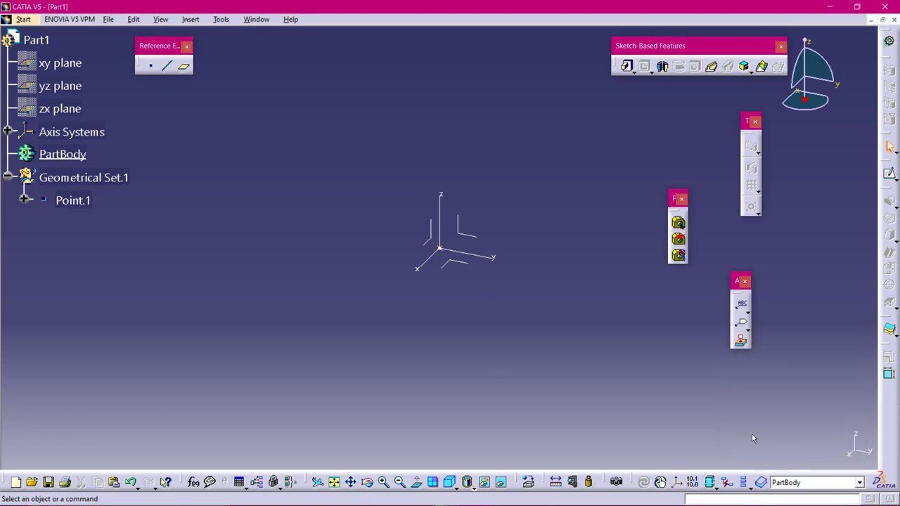
Start a positioned sketch on the axis system's YZ plane, with its origin set as the projection of the origin point.
{"action": "left_click", "coordinate": [457, 231]}
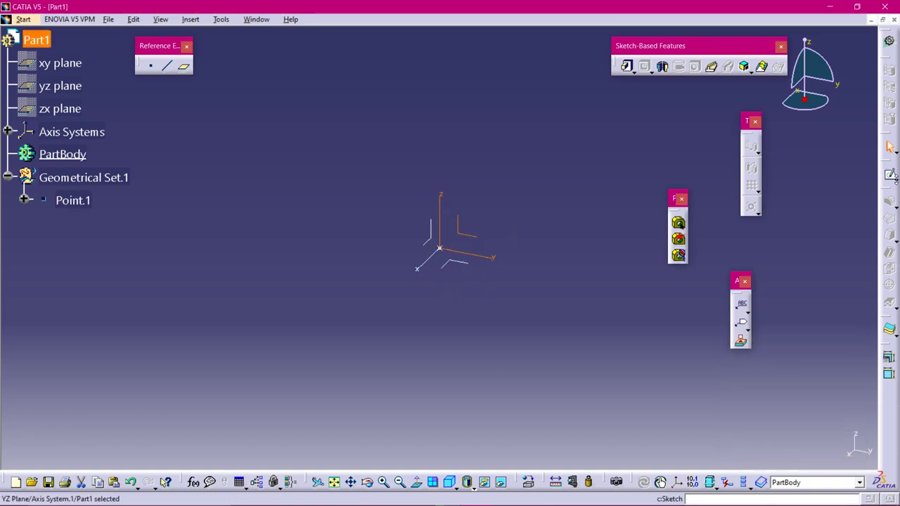
{"action": "left_click", "coordinate": [894, 179]}
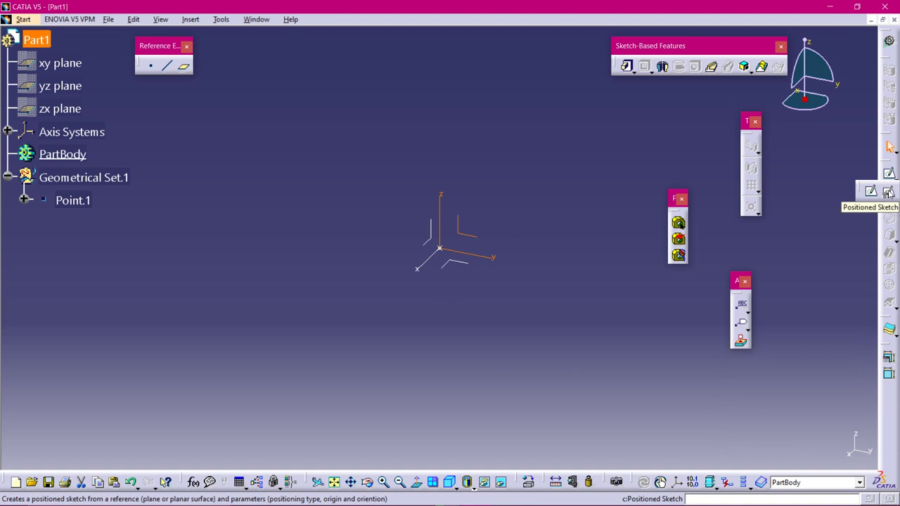
{"action": "left_click", "coordinate": [889, 192]}
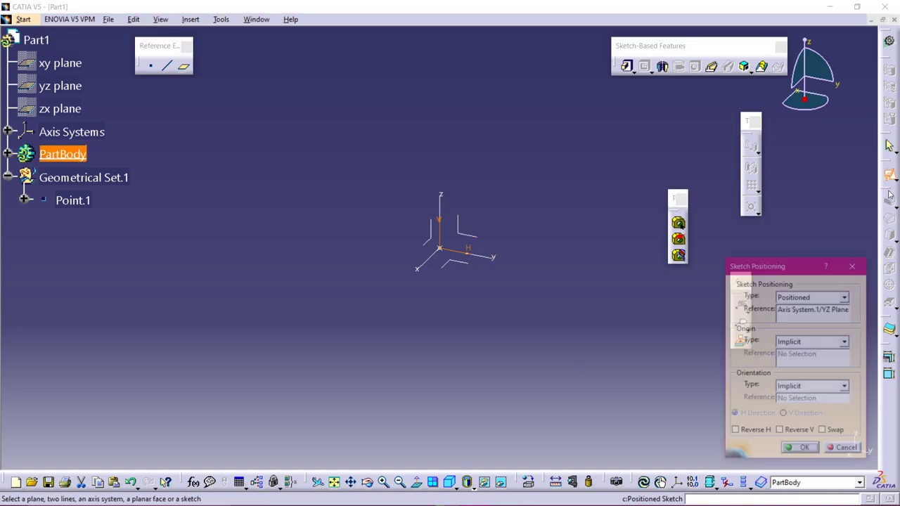
{"action": "left_click", "coordinate": [846, 343]}
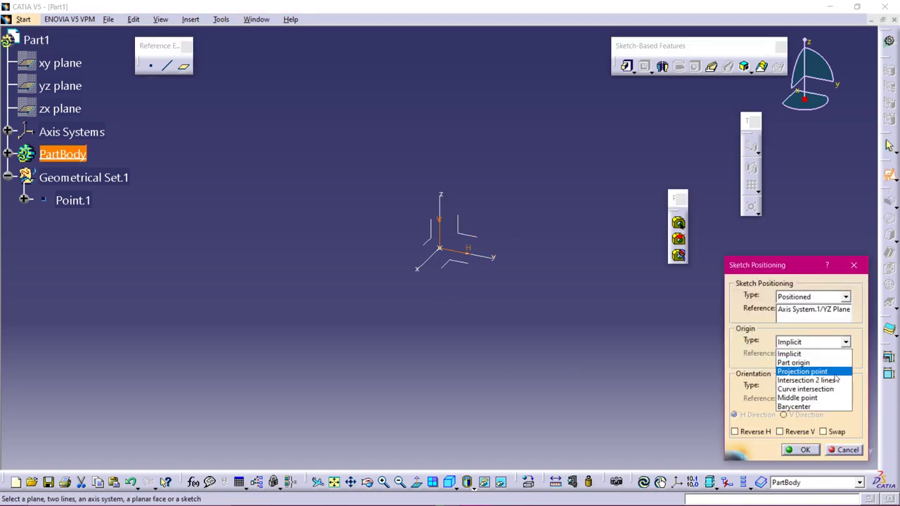
{"action": "left_click", "coordinate": [835, 370]}
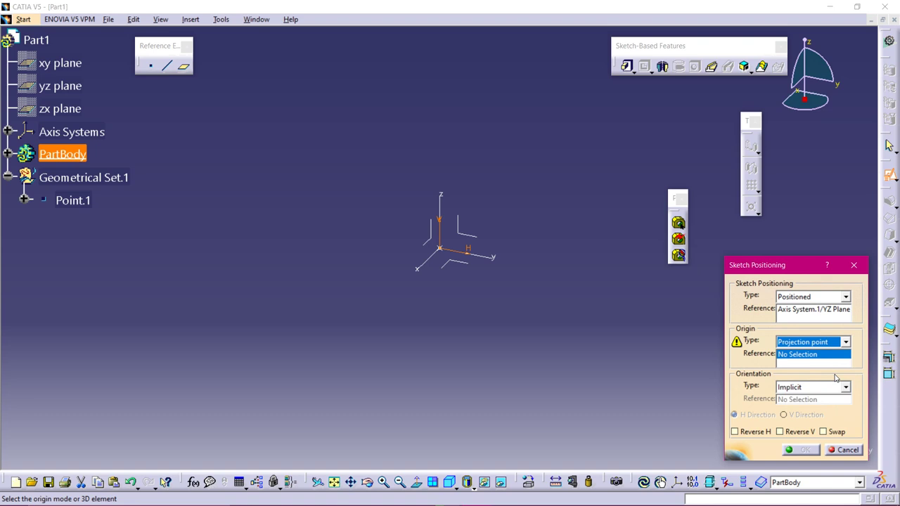
{"action": "left_click", "coordinate": [438, 250]}
{"action": "left_click", "coordinate": [803, 450]}
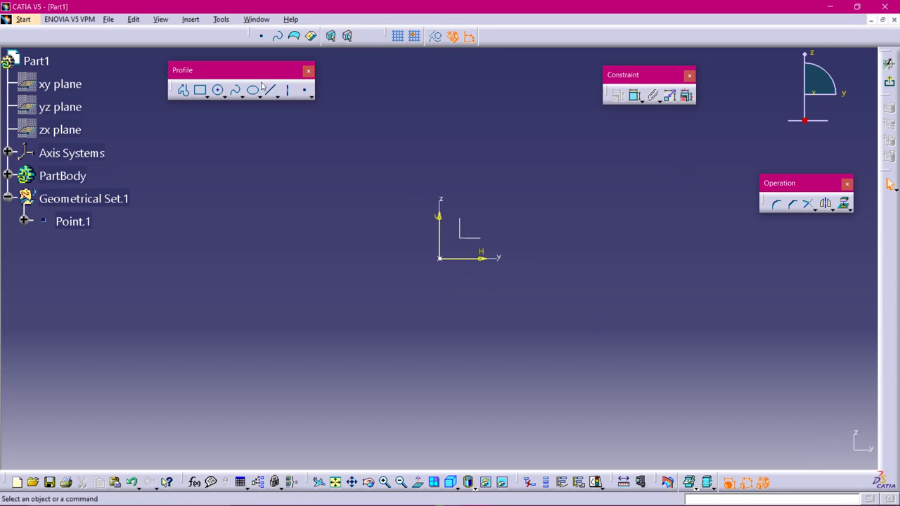
Sketch a circle about 0.364 ft in diameter centred on the sketch origin, dimension its diameter and exit the sketch.
{"action": "left_click", "coordinate": [222, 96]}
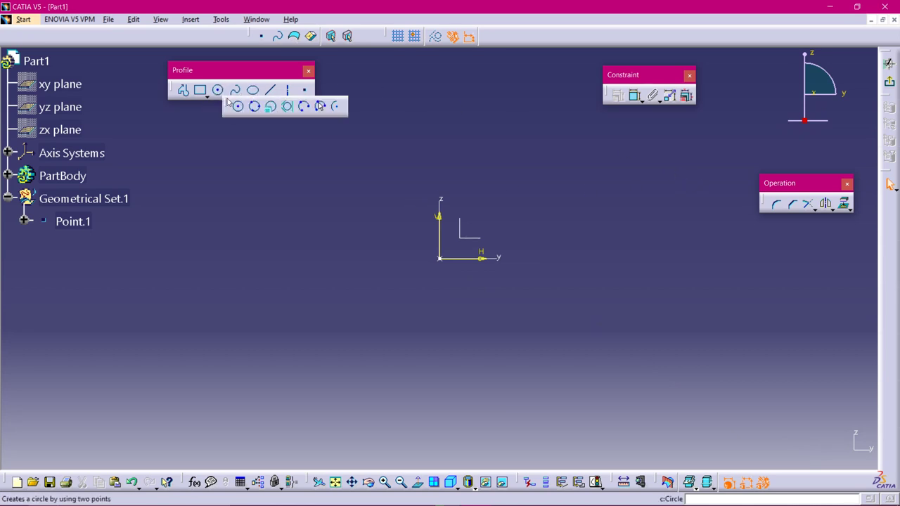
{"action": "left_click", "coordinate": [238, 106]}
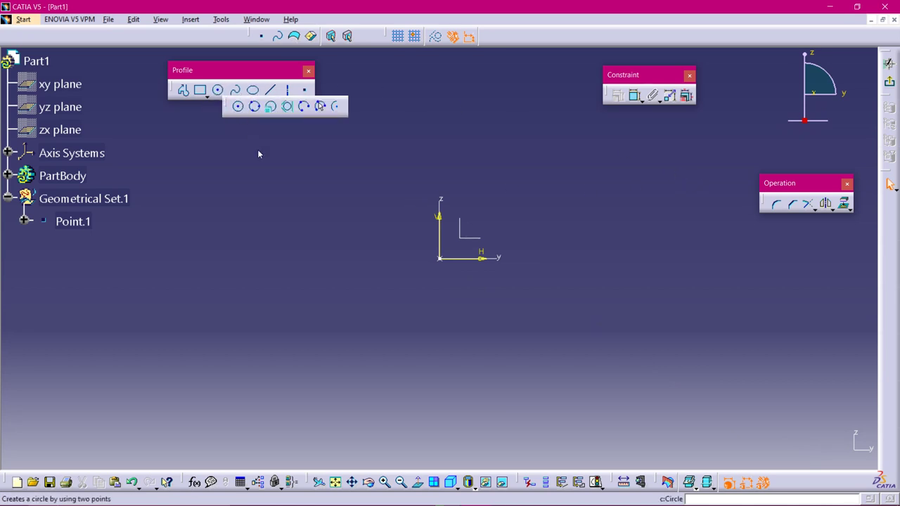
{"action": "left_click", "coordinate": [440, 259]}
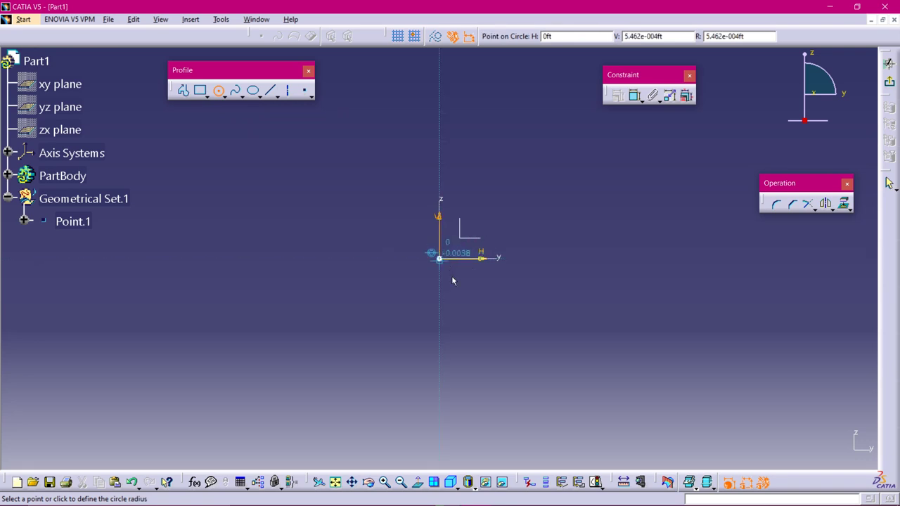
{"action": "left_click", "coordinate": [500, 333]}
{"action": "left_click", "coordinate": [634, 95]}
{"action": "left_click", "coordinate": [538, 275]}
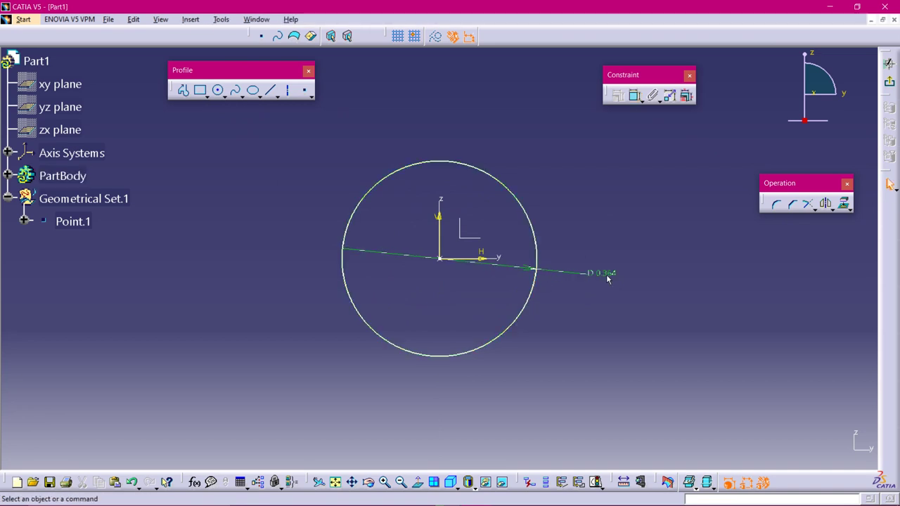
{"action": "left_click", "coordinate": [890, 83]}
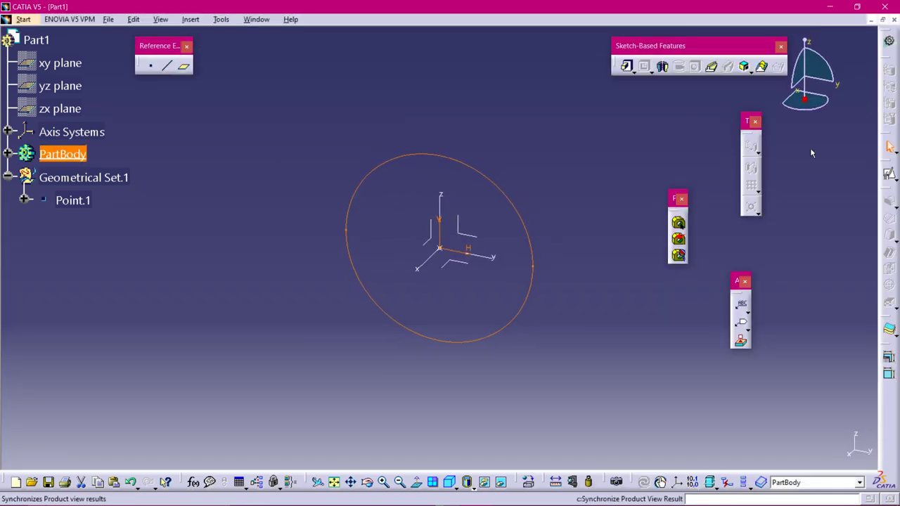
{"action": "left_click", "coordinate": [568, 195]}
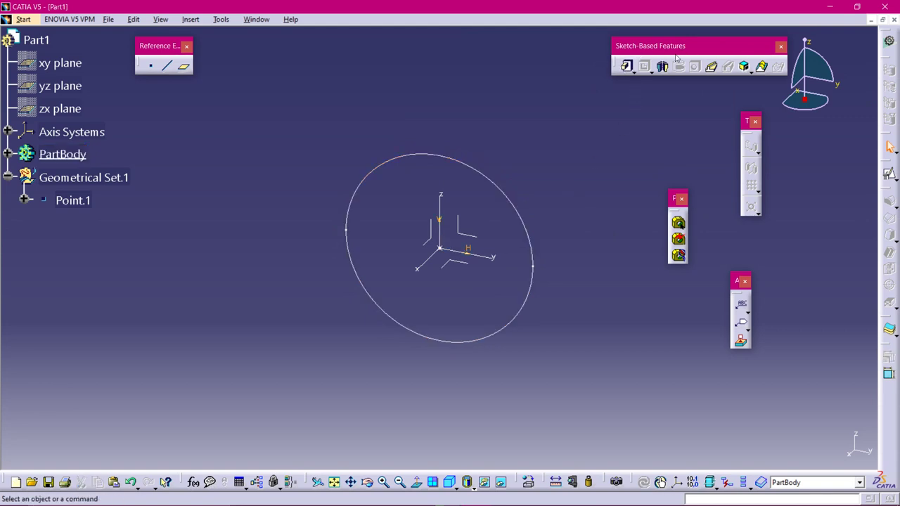
Pad the circle sketch to a length of 1 ft.
{"action": "left_click", "coordinate": [626, 67]}
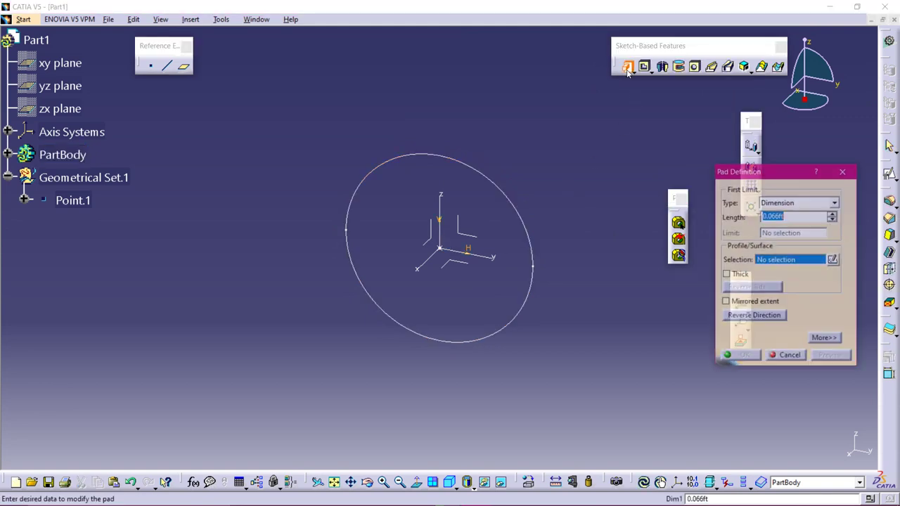
{"action": "left_click", "coordinate": [534, 265]}
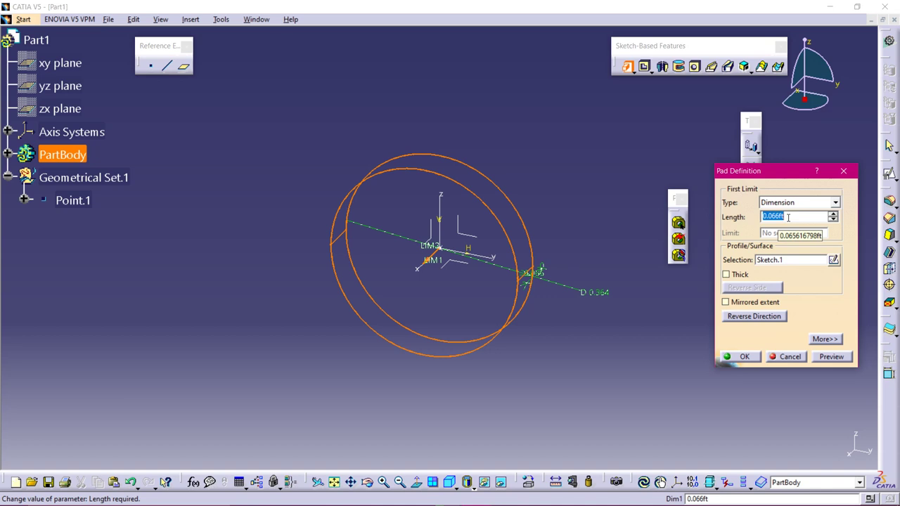
{"action": "type", "text": "1"}
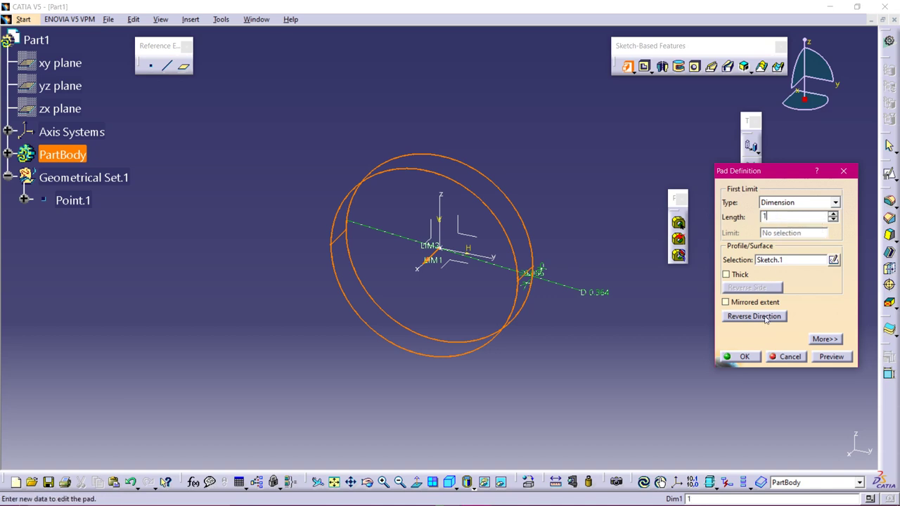
{"action": "left_click", "coordinate": [744, 357]}
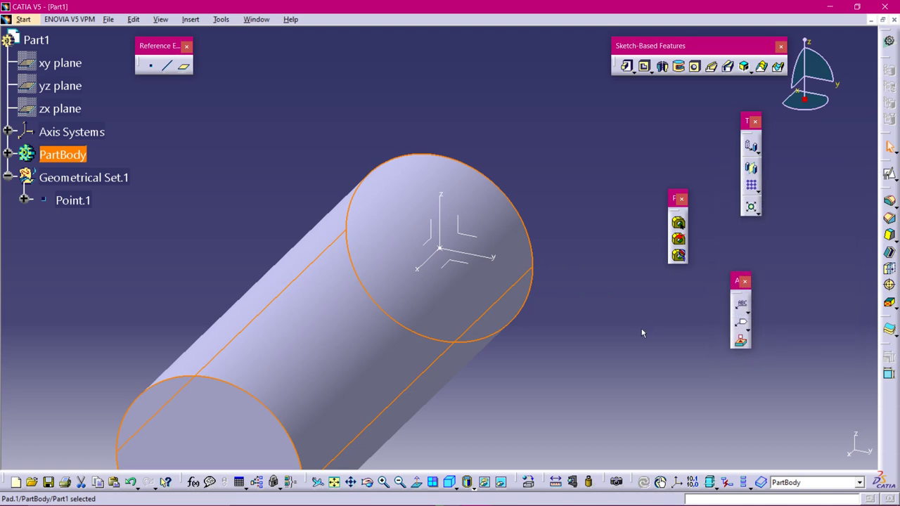
Edit the cylinder's pad so that it uses mirrored extent, extruding 1 ft to both sides of the sketch plane.
{"action": "middle_click_drag", "start_coordinate": [545, 140], "coordinate": [257, 298]}
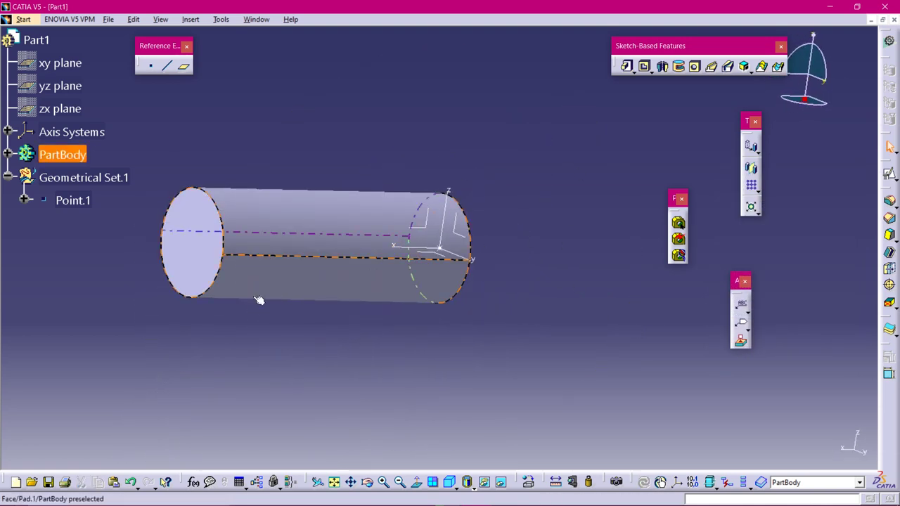
{"action": "scroll", "coordinate": [360, 383], "scroll_direction": "up", "scroll_amount": 2}
{"action": "middle_click_drag", "start_coordinate": [360, 383], "coordinate": [273, 354], "text": "ctrl"}
{"action": "double_click", "coordinate": [328, 245]}
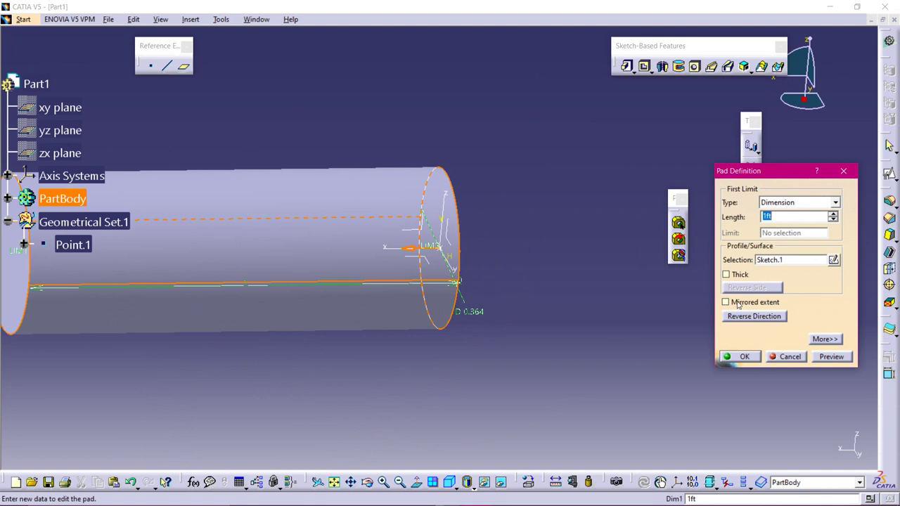
{"action": "left_click", "coordinate": [738, 304]}
{"action": "middle_click_drag", "start_coordinate": [497, 231], "coordinate": [502, 183], "text": "ctrl"}
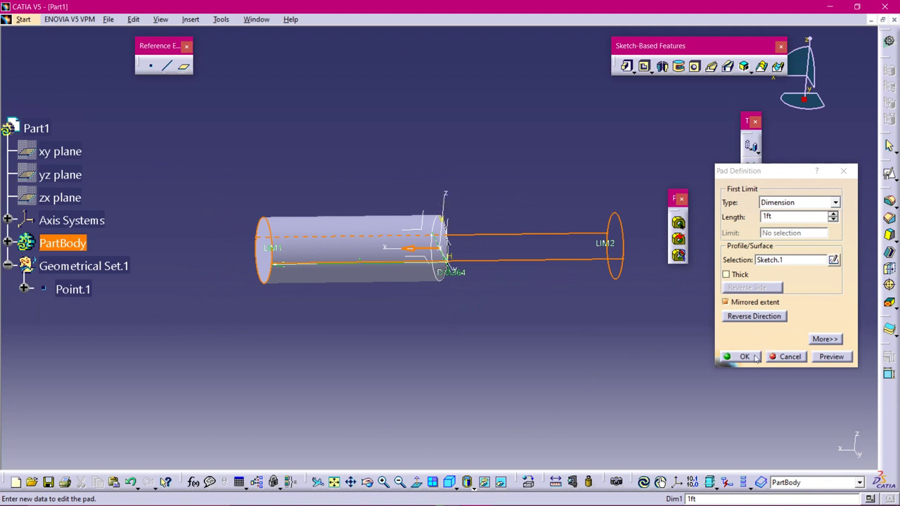
{"action": "left_click", "coordinate": [744, 357]}
{"action": "left_click", "coordinate": [536, 341]}
{"action": "middle_click_drag", "start_coordinate": [521, 316], "coordinate": [482, 374]}
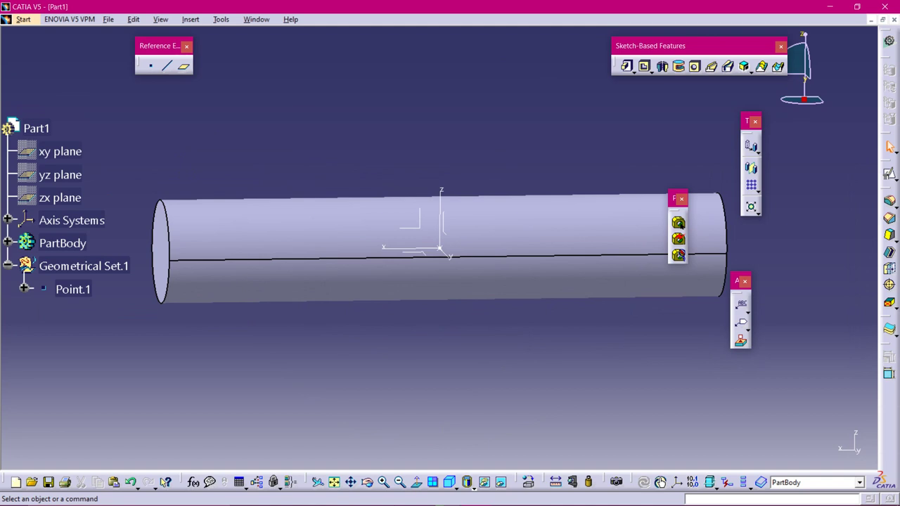
{"action": "left_click", "coordinate": [477, 490]}
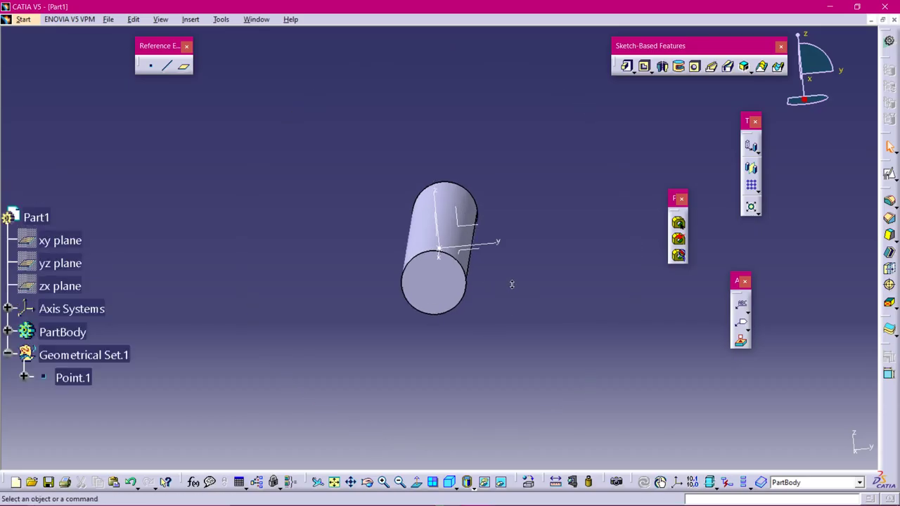
{"action": "middle_click_drag", "start_coordinate": [512, 284], "coordinate": [499, 258]}
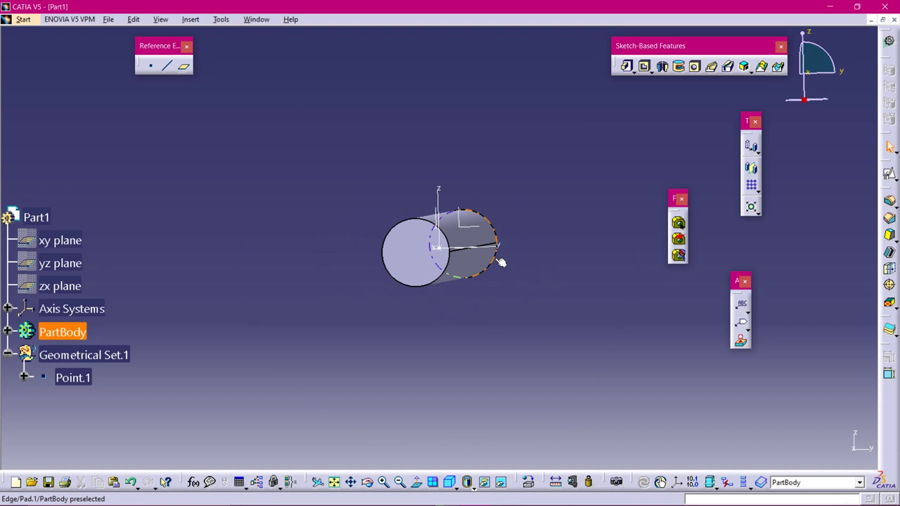
{"action": "left_click", "coordinate": [633, 73]}
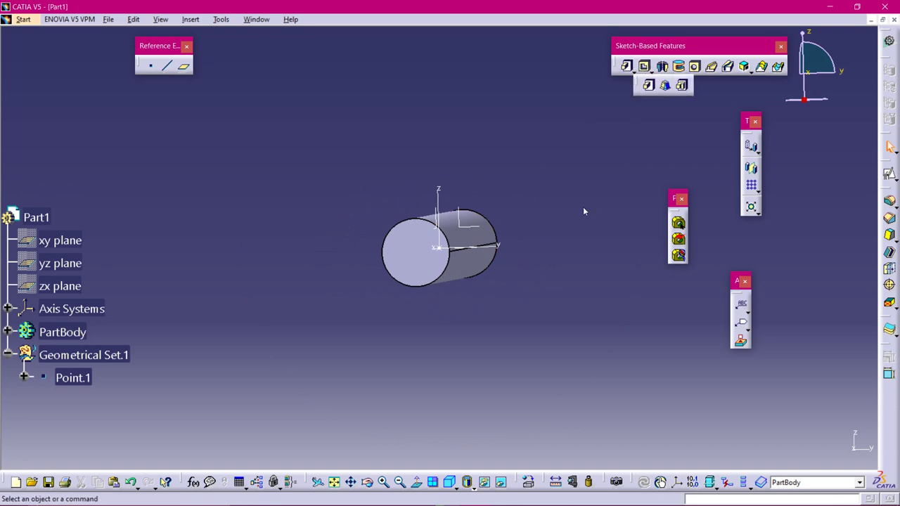
{"action": "left_click", "coordinate": [634, 74]}
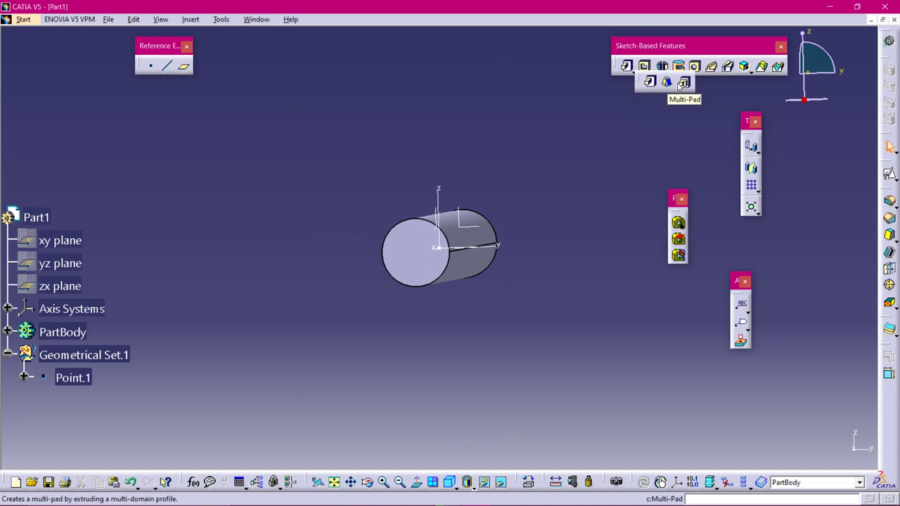
{"action": "left_click", "coordinate": [667, 83]}
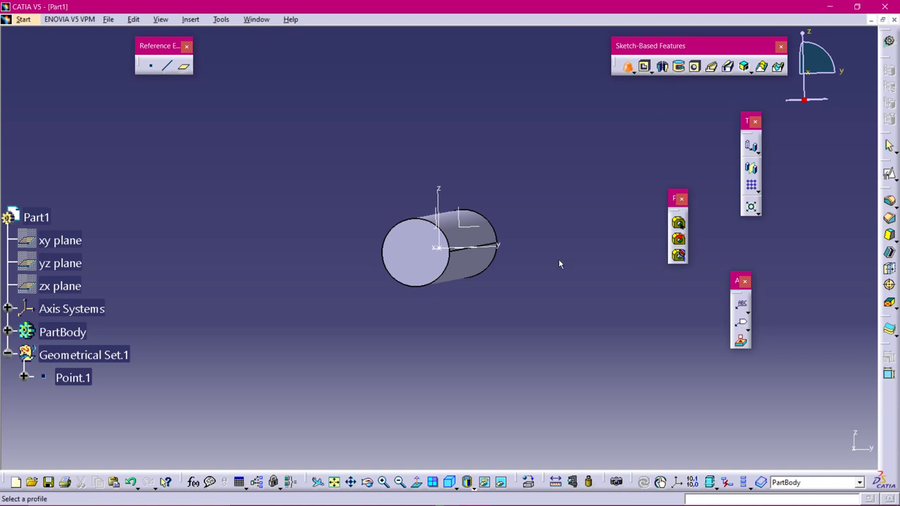
{"action": "middle_click_drag", "start_coordinate": [494, 274], "coordinate": [475, 204]}
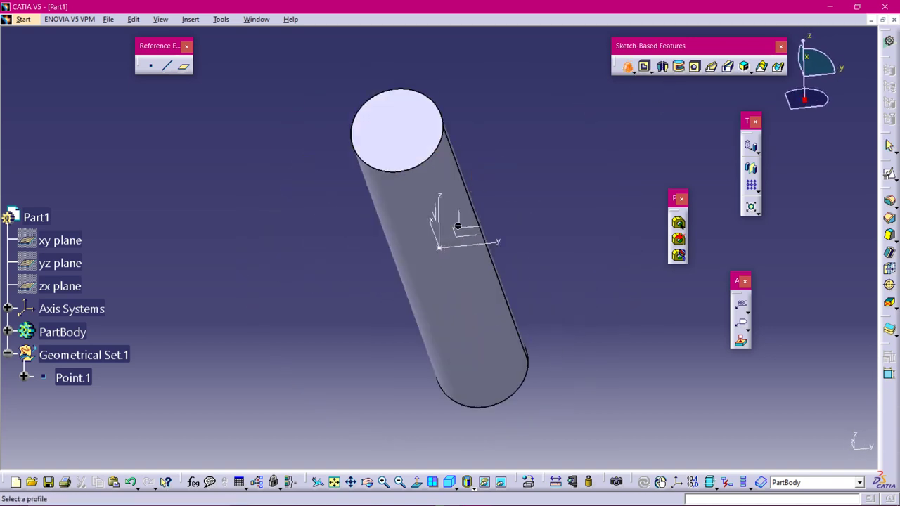
{"action": "middle_click_drag", "start_coordinate": [412, 150], "coordinate": [372, 316]}
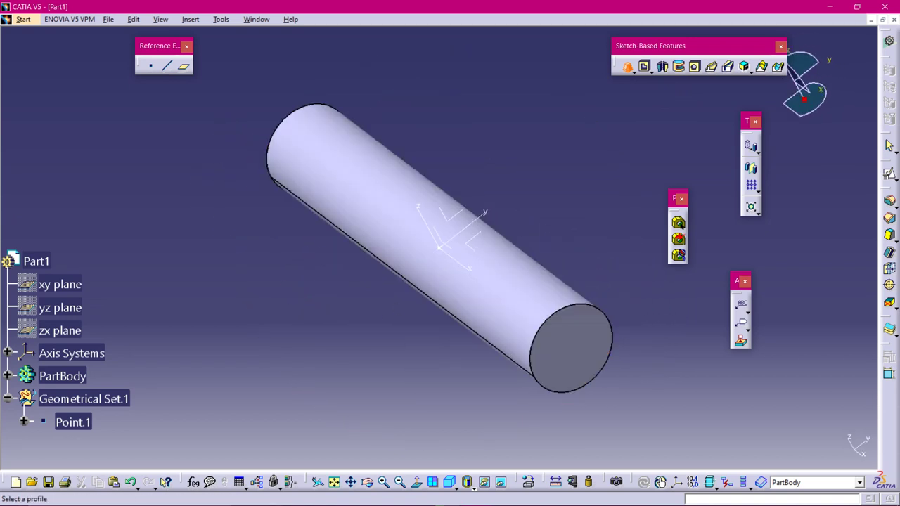
{"action": "left_click", "coordinate": [506, 500]}
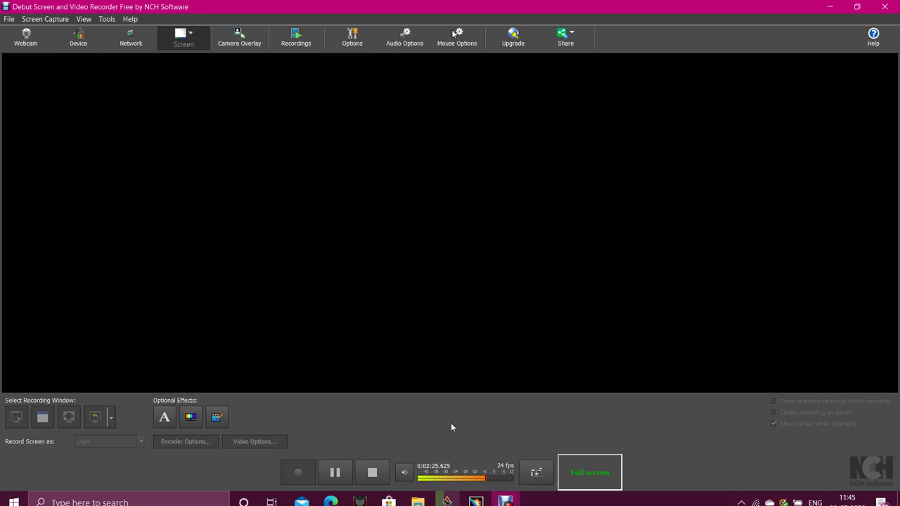
{"action": "left_click", "coordinate": [447, 500]}
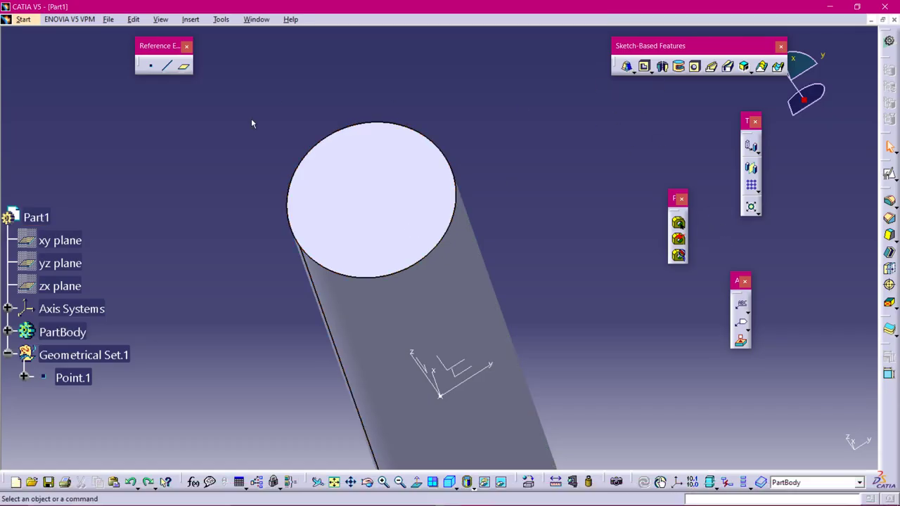
Start a positioned sketch on the cylinder's end face, with its origin set as the projection of the origin point.
{"action": "middle_click_drag", "start_coordinate": [372, 246], "coordinate": [567, 368]}
{"action": "left_click", "coordinate": [374, 244]}
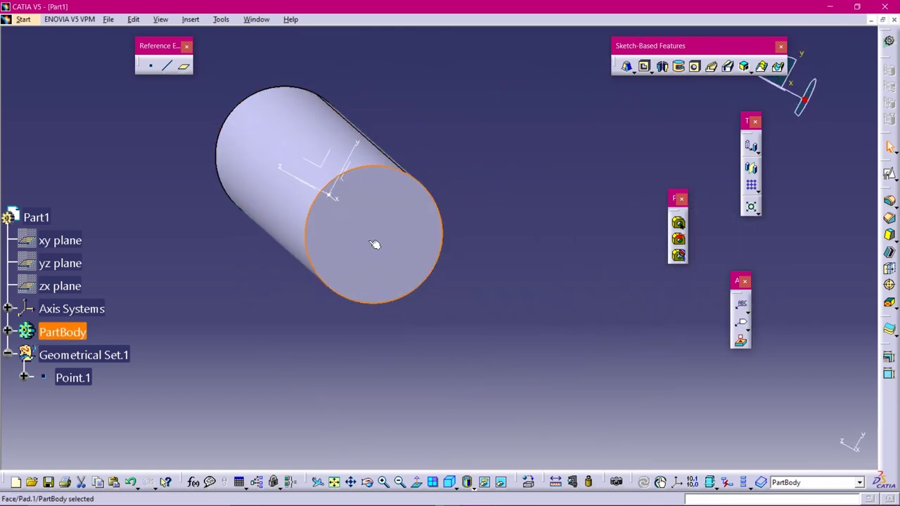
{"action": "left_click", "coordinate": [888, 174]}
{"action": "left_click", "coordinate": [847, 342]}
{"action": "left_click", "coordinate": [838, 372]}
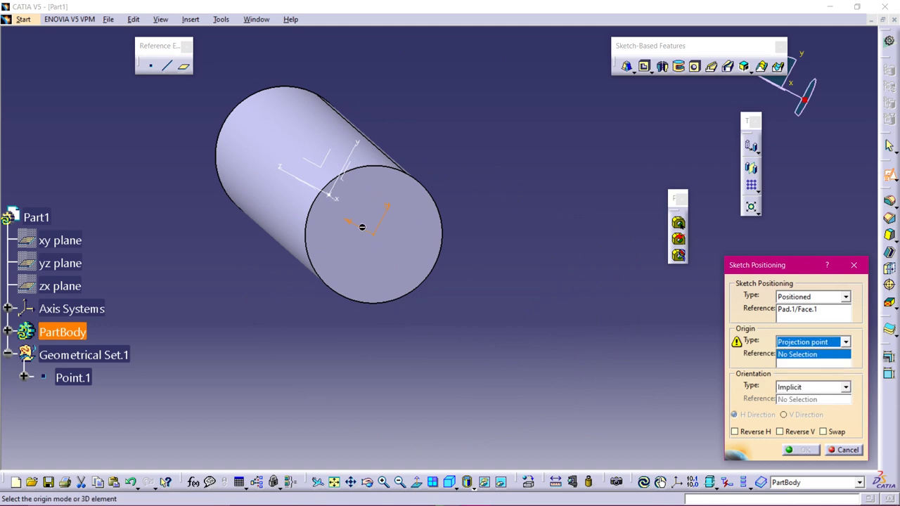
{"action": "left_click", "coordinate": [333, 193]}
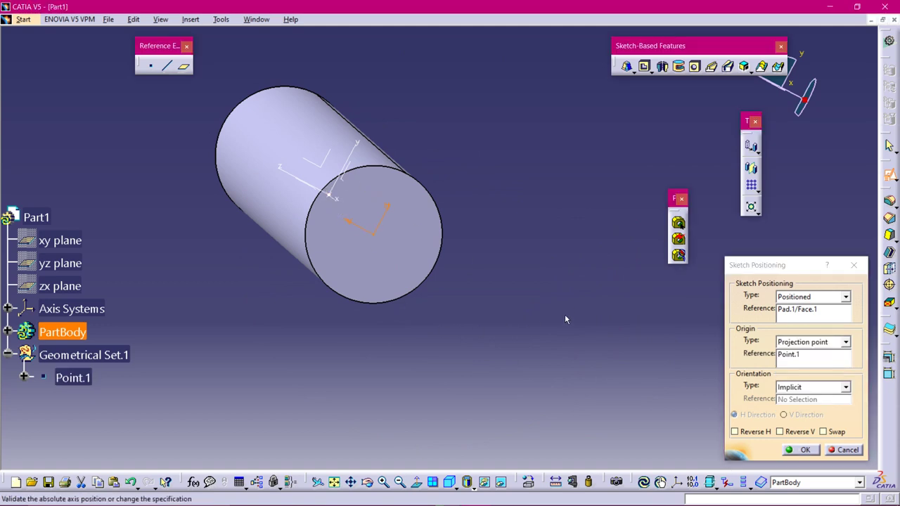
{"action": "left_click", "coordinate": [793, 451]}
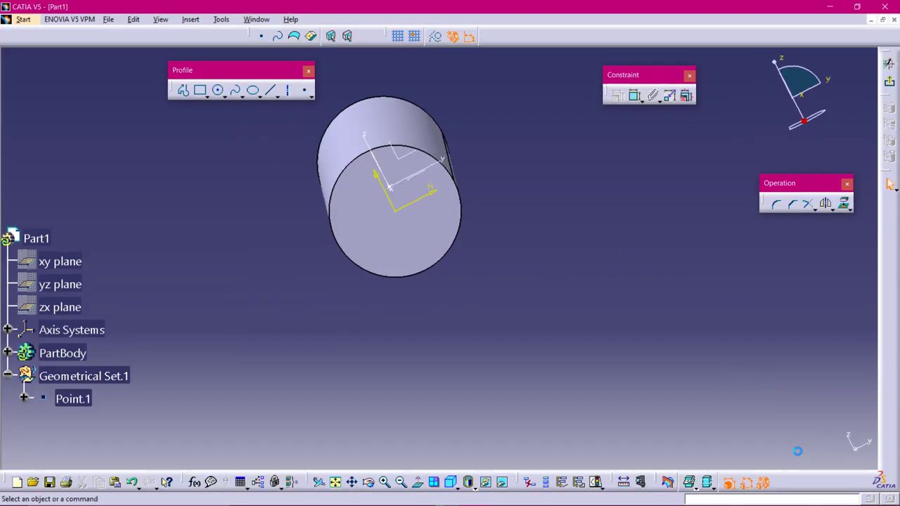
Sketch a centered rectangle about 0.163 ft wide and 0.129 ft high around the sketch origin.
{"action": "left_click", "coordinate": [203, 92]}
{"action": "left_click", "coordinate": [206, 97]}
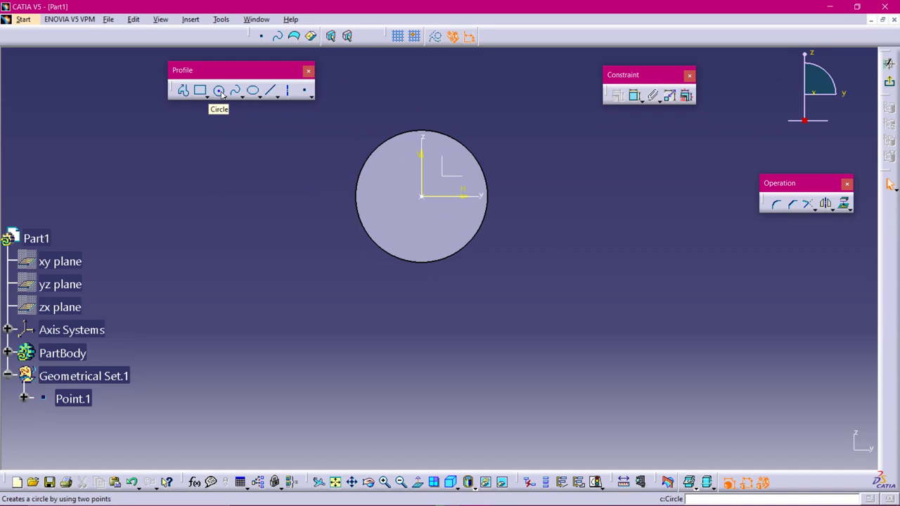
{"action": "left_click", "coordinate": [206, 96]}
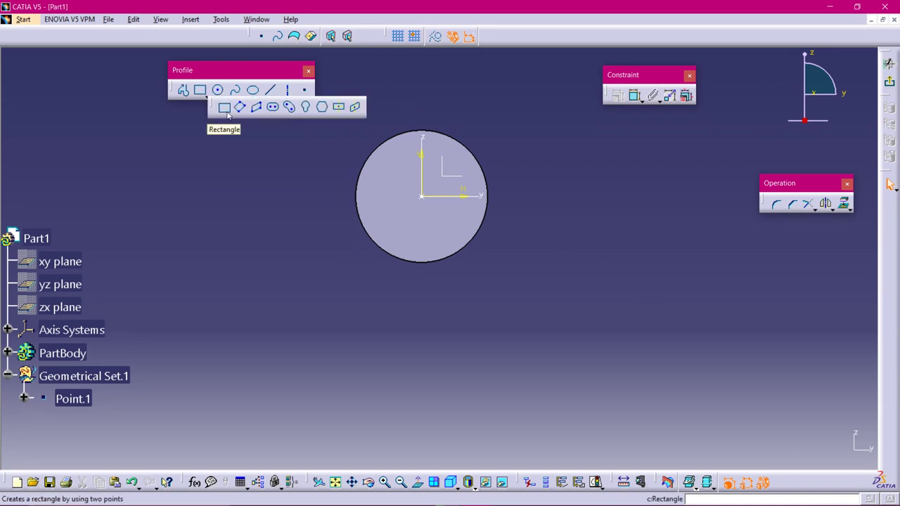
{"action": "left_click", "coordinate": [224, 106]}
{"action": "left_click", "coordinate": [206, 96]}
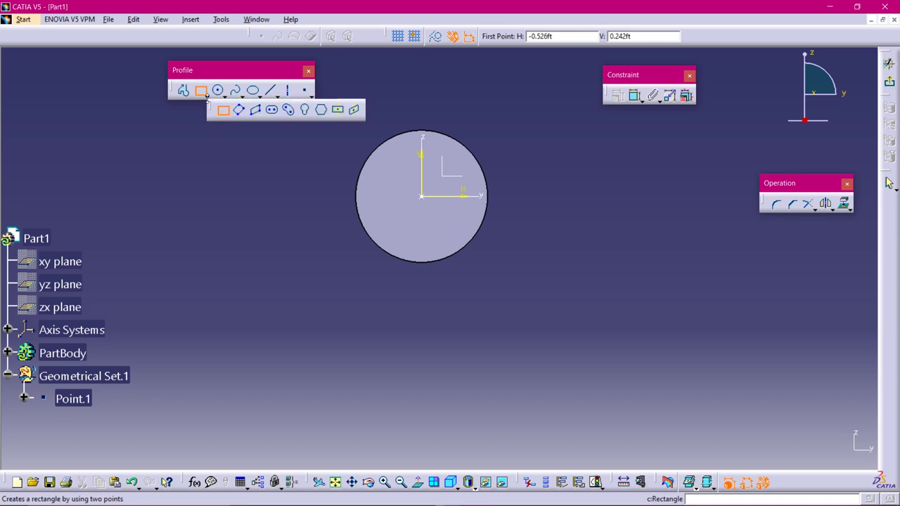
{"action": "left_click", "coordinate": [337, 109]}
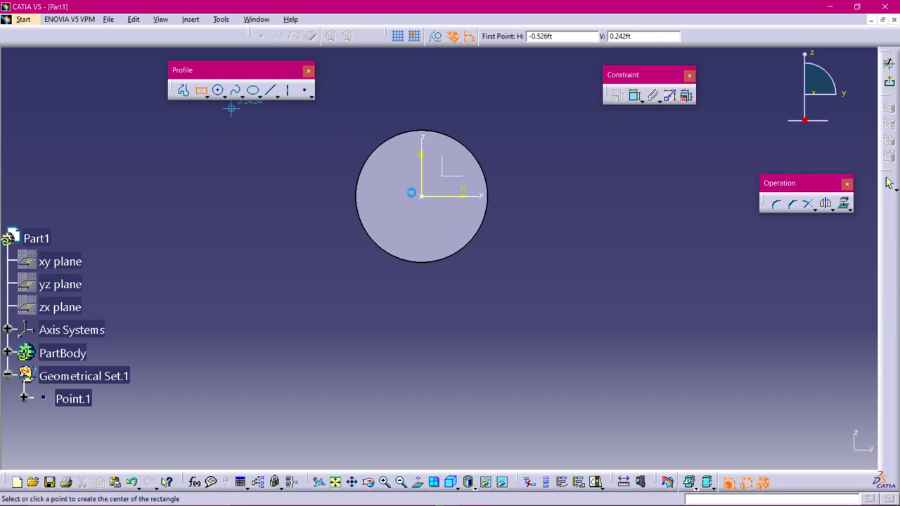
{"action": "left_click", "coordinate": [421, 197]}
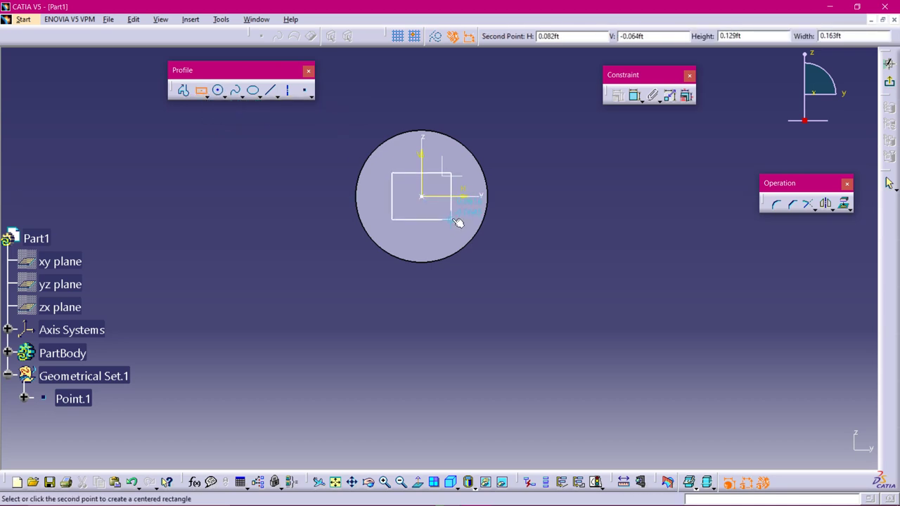
{"action": "left_click", "coordinate": [457, 223]}
Dimension the rectangle's width and height, and exit the sketch.
{"action": "left_click", "coordinate": [634, 95]}
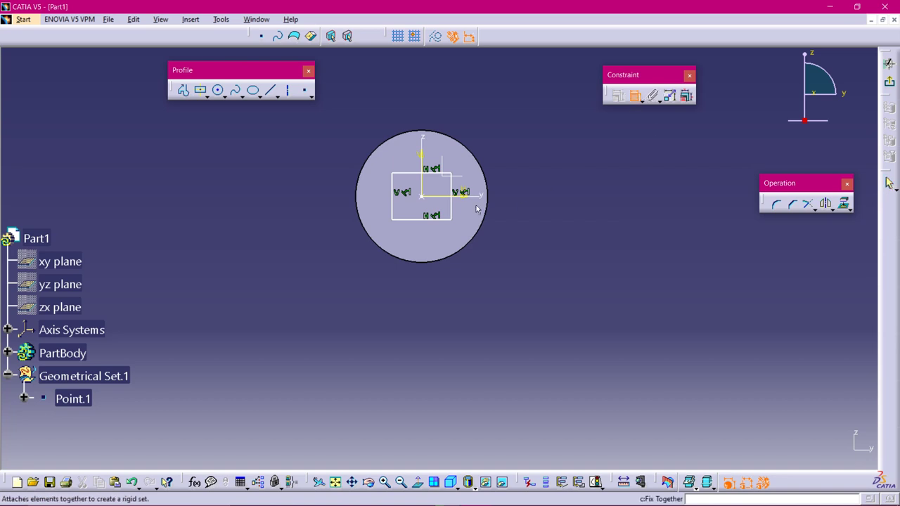
{"action": "left_click", "coordinate": [420, 223]}
{"action": "left_click", "coordinate": [422, 231]}
{"action": "left_click", "coordinate": [634, 95]}
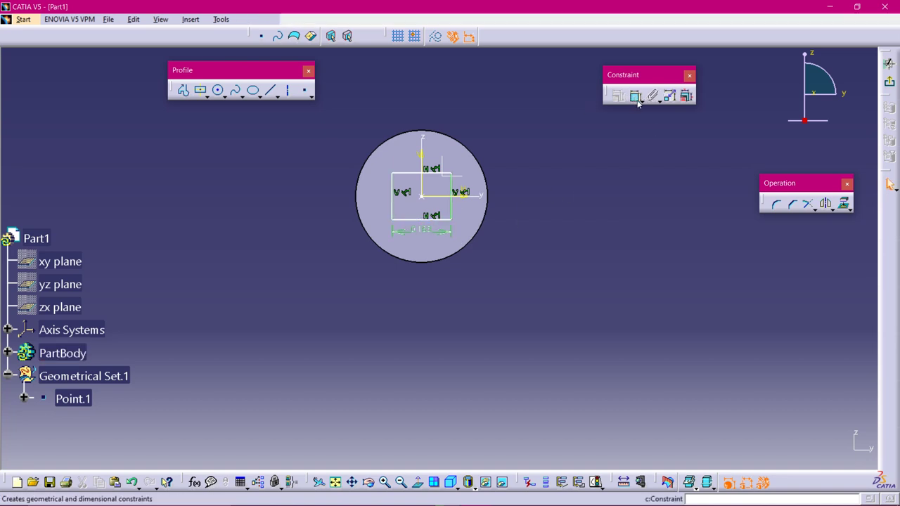
{"action": "left_click", "coordinate": [452, 184]}
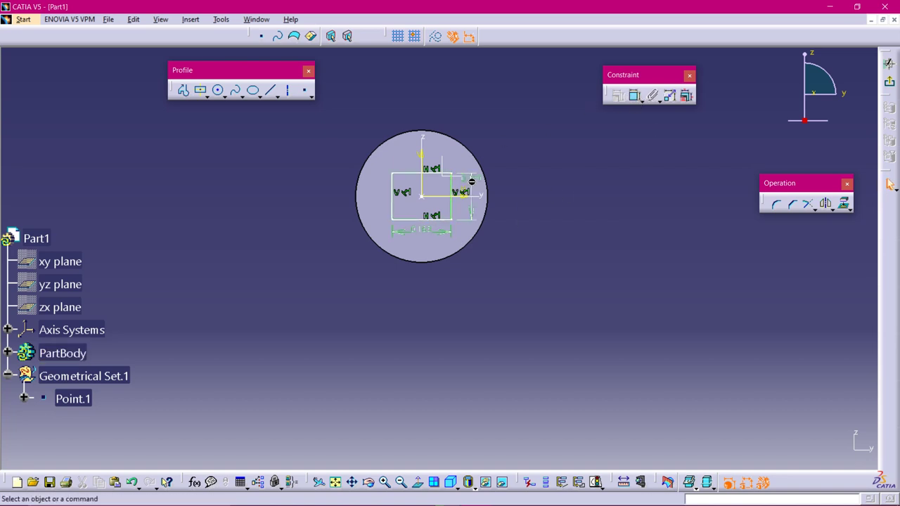
{"action": "left_click", "coordinate": [890, 82]}
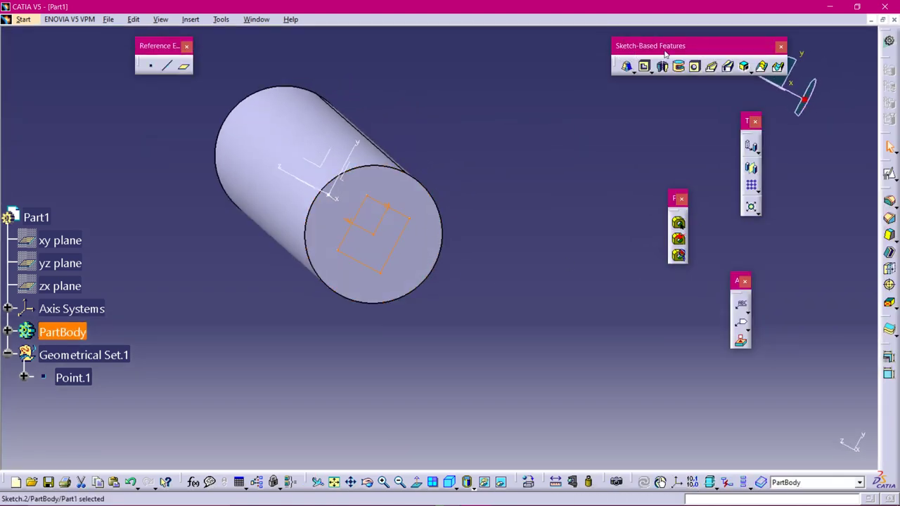
Set up a 1 ft drafted filleted pad of the rectangle with the cylinder's end face as second limit, and preview it with a 10-degree draft.
{"action": "left_click", "coordinate": [627, 67]}
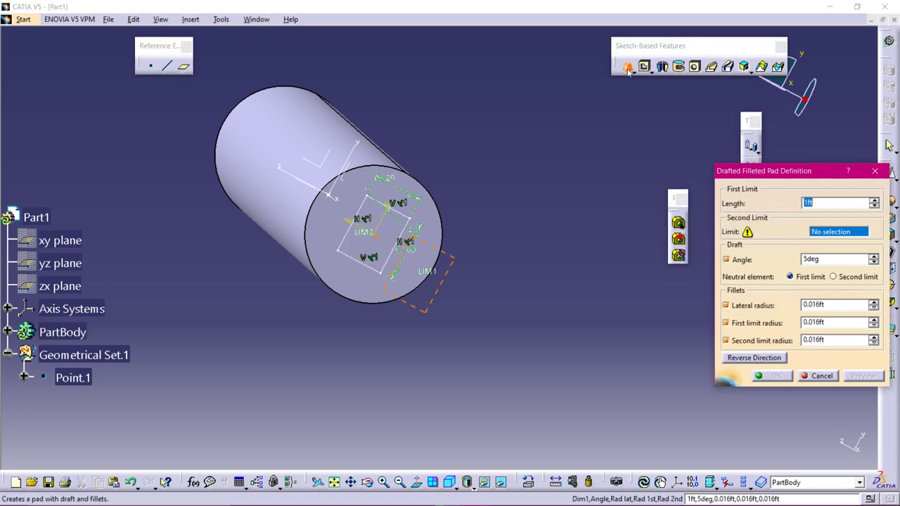
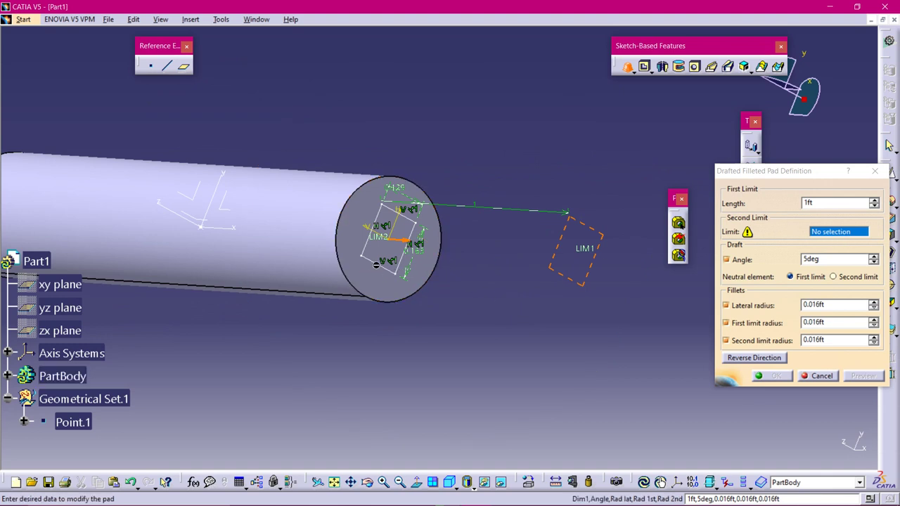
{"action": "left_click", "coordinate": [375, 274]}
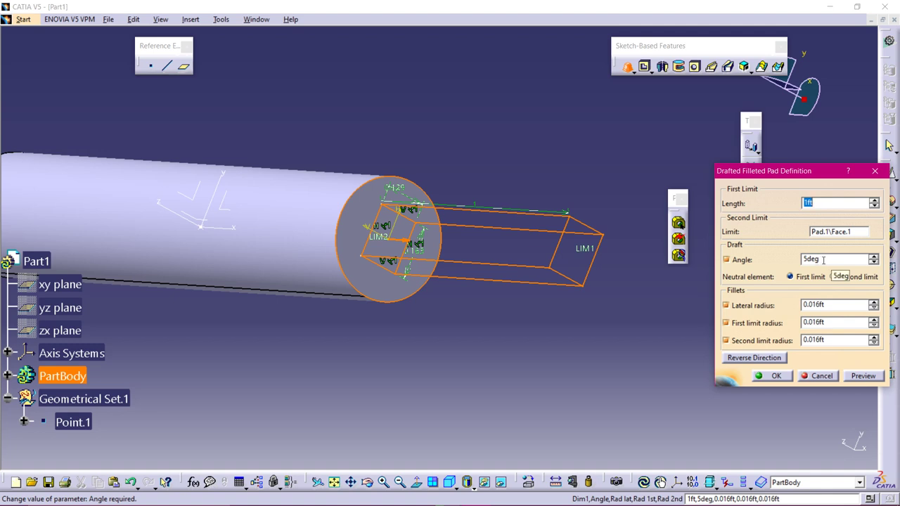
{"action": "left_click_drag", "start_coordinate": [823, 259], "coordinate": [763, 261]}
{"action": "type", "text": "10"}
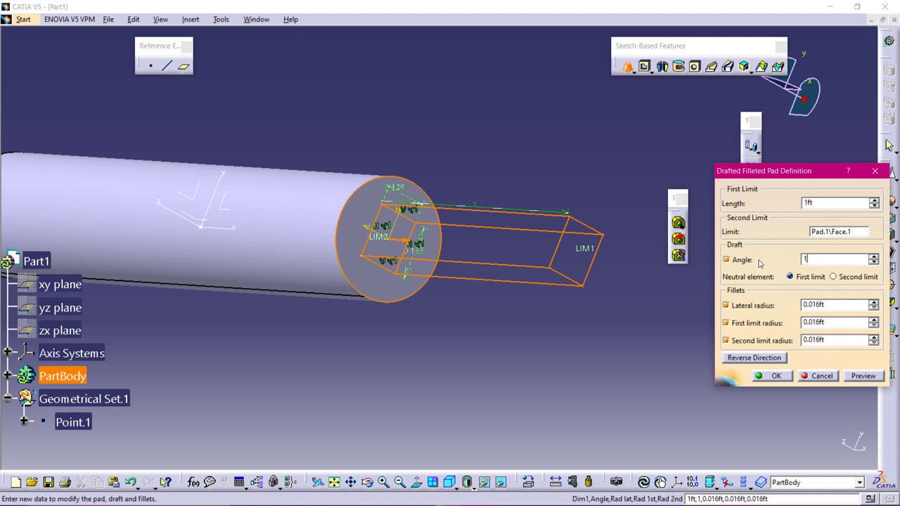
{"action": "left_click", "coordinate": [866, 376]}
{"action": "middle_click_drag", "start_coordinate": [538, 373], "coordinate": [392, 333]}
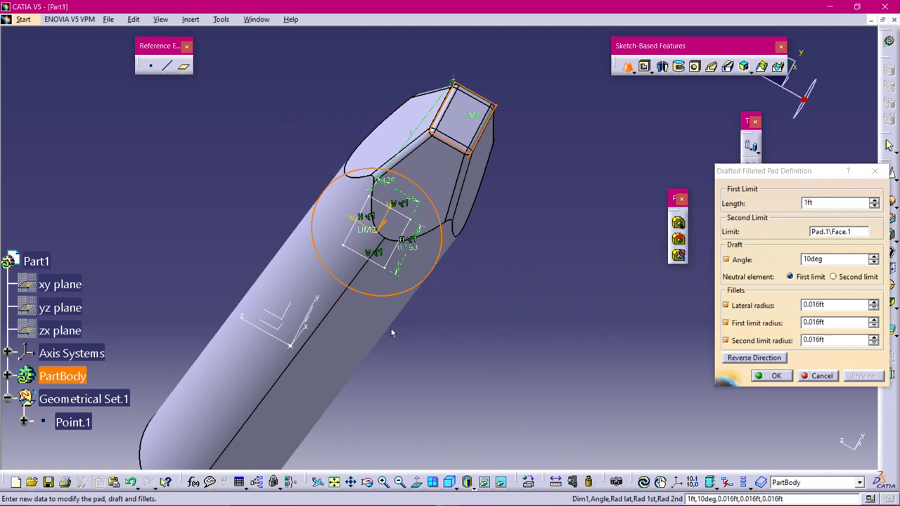
{"action": "middle_click_drag", "start_coordinate": [509, 182], "coordinate": [426, 263]}
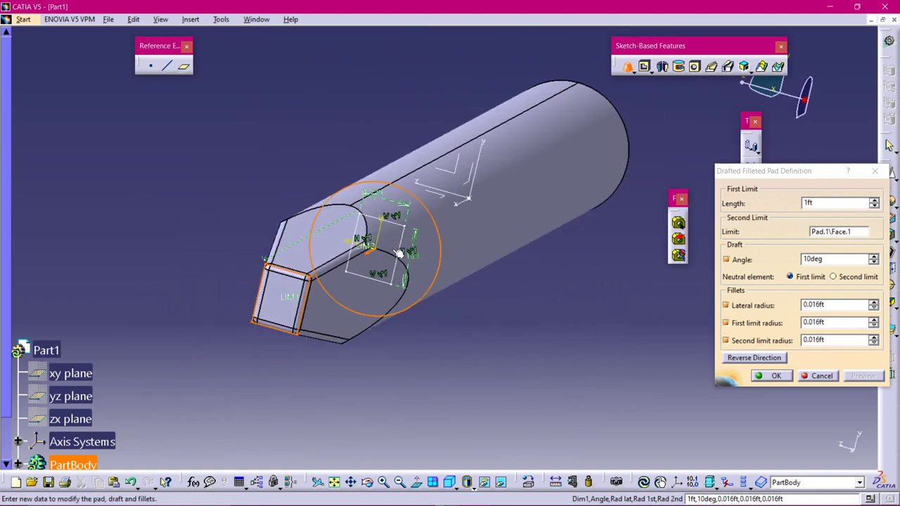
Set the drafted filleted pad's draft angle to 15 degrees and preview the shape.
{"action": "left_click", "coordinate": [873, 263]}
{"action": "left_click", "coordinate": [874, 262]}
{"action": "left_click", "coordinate": [874, 257]}
{"action": "left_click", "coordinate": [873, 258]}
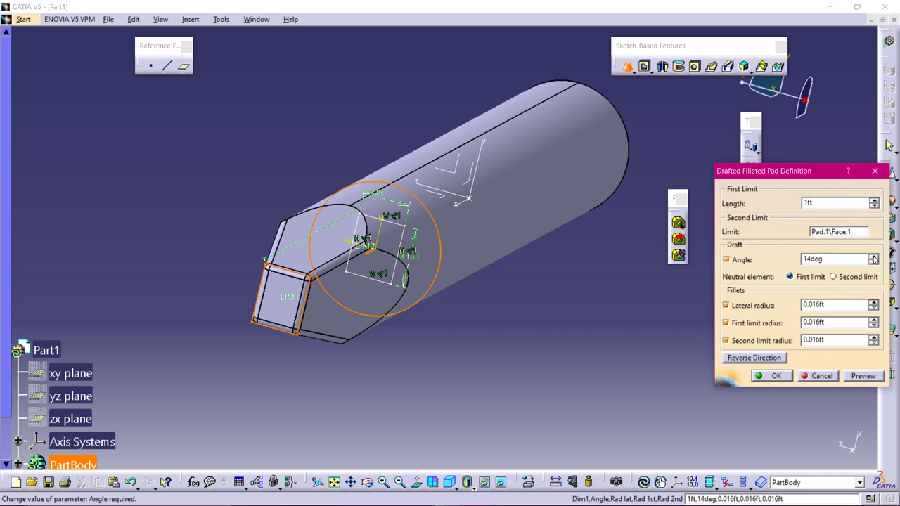
{"action": "double_click", "coordinate": [830, 260]}
{"action": "type", "text": "15"}
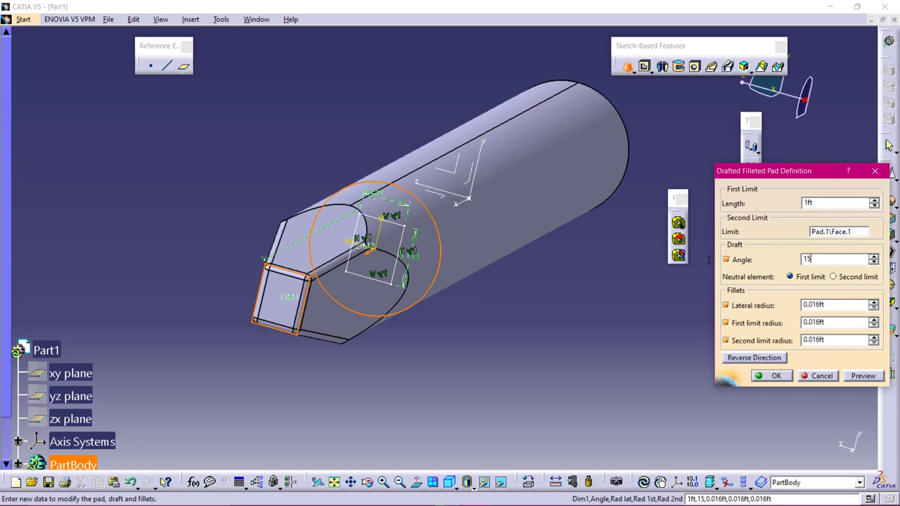
{"action": "left_click", "coordinate": [859, 376]}
{"action": "middle_click_drag", "start_coordinate": [558, 372], "coordinate": [492, 288]}
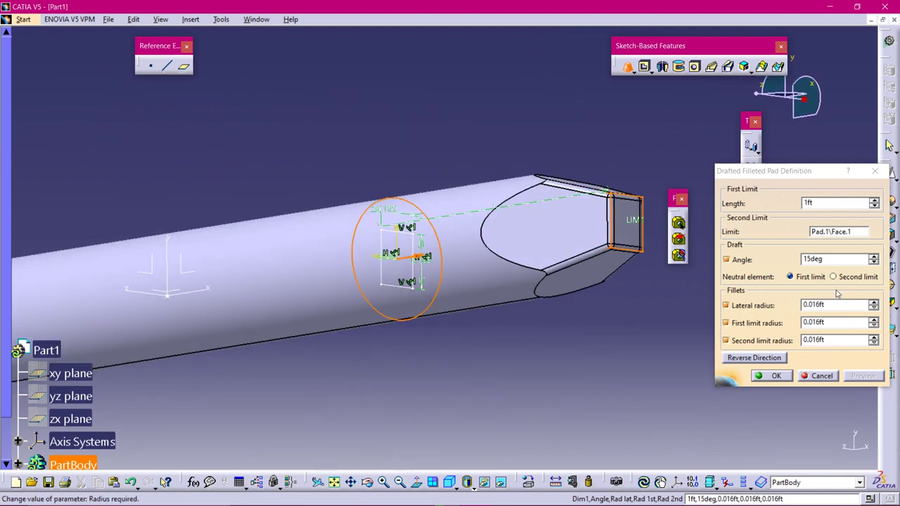
Set the draft angle to 10 degrees and create the drafted filleted pad.
{"action": "double_click", "coordinate": [814, 260]}
{"action": "type", "text": "10"}
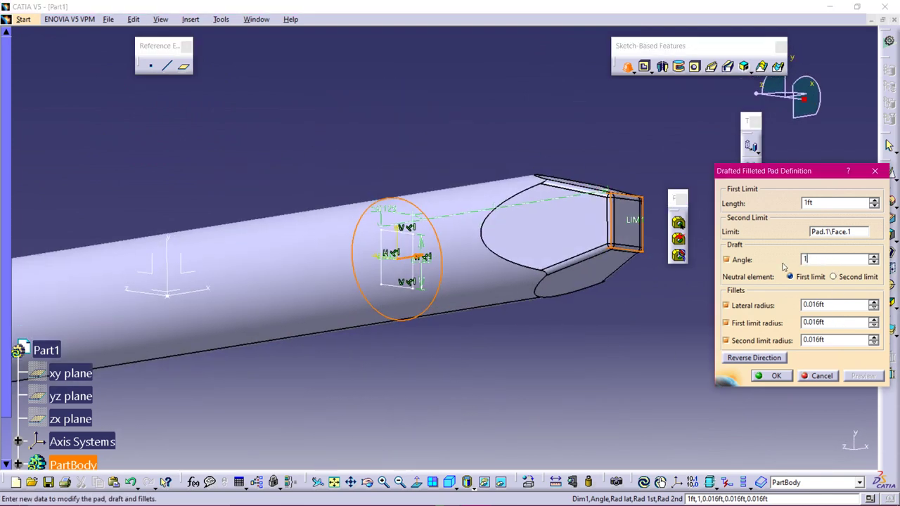
{"action": "left_click", "coordinate": [789, 380]}
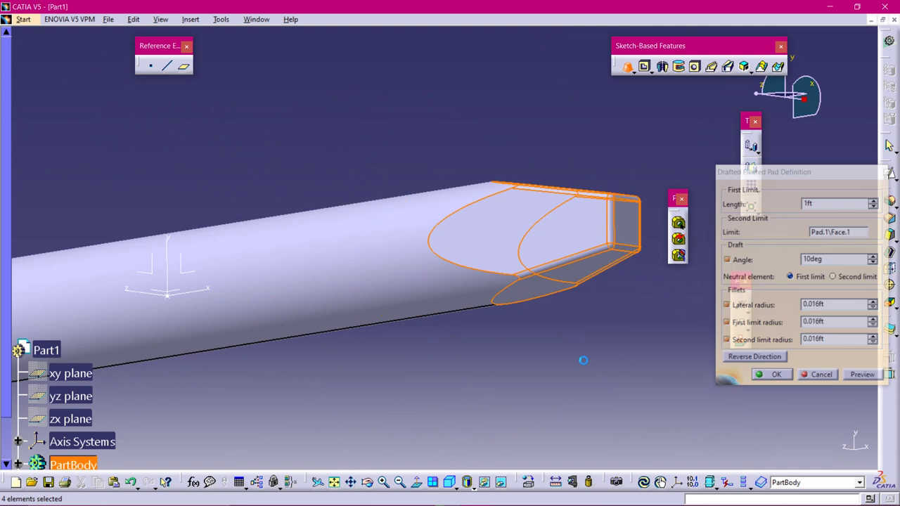
{"action": "middle_click_drag", "start_coordinate": [621, 363], "coordinate": [486, 261]}
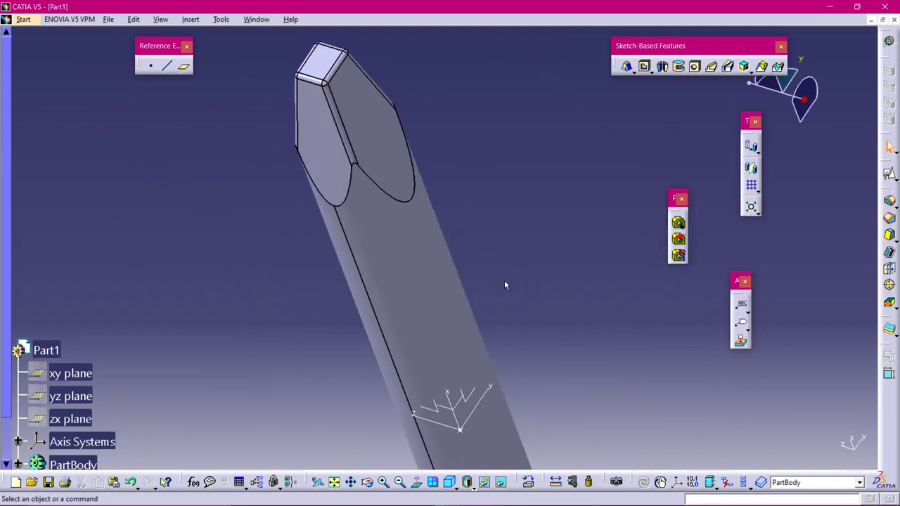
{"action": "left_click", "coordinate": [506, 494]}
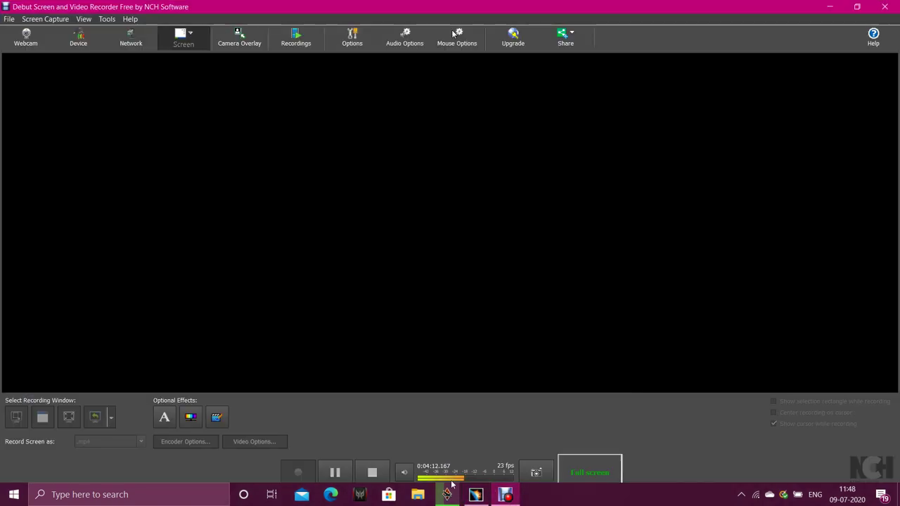
Switch back to CATIA and open a positioned sketch on the cylinder's round end face, with its origin projected from the part's origin point.
{"action": "left_click", "coordinate": [359, 494]}
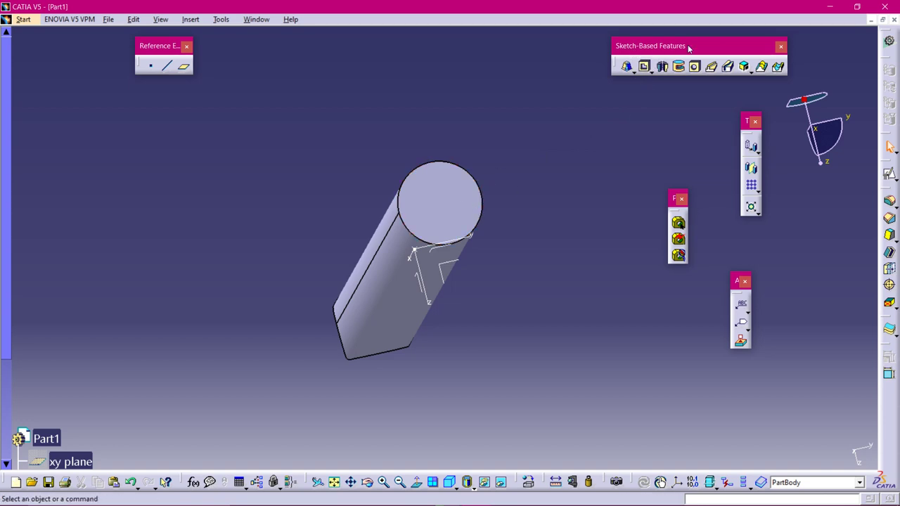
{"action": "left_click", "coordinate": [451, 216]}
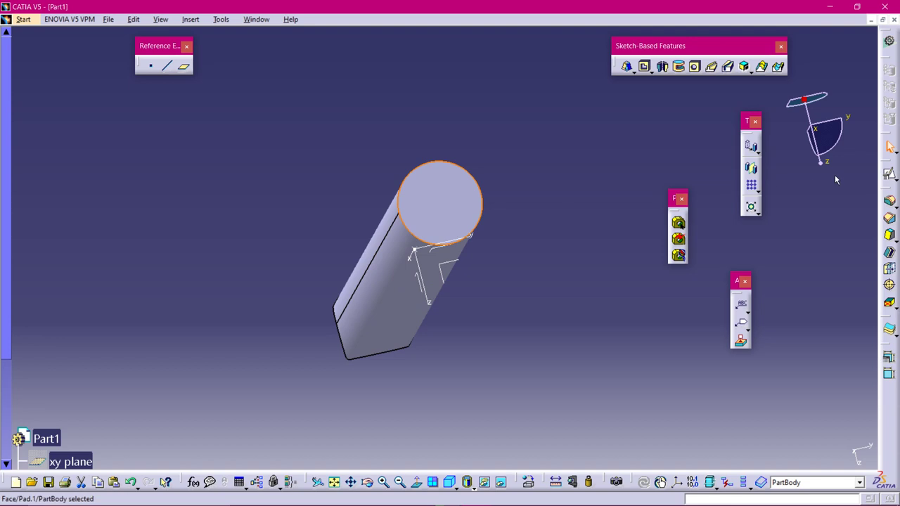
{"action": "left_click", "coordinate": [890, 175]}
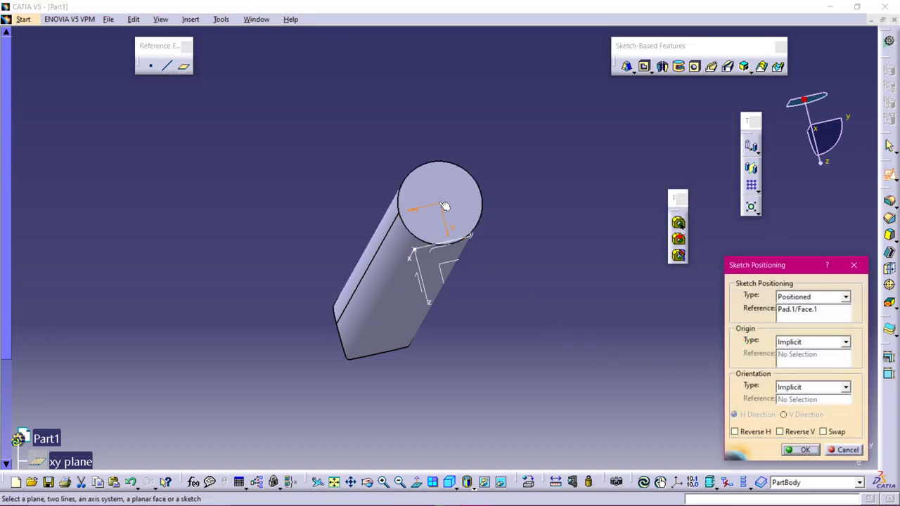
{"action": "left_click", "coordinate": [845, 342]}
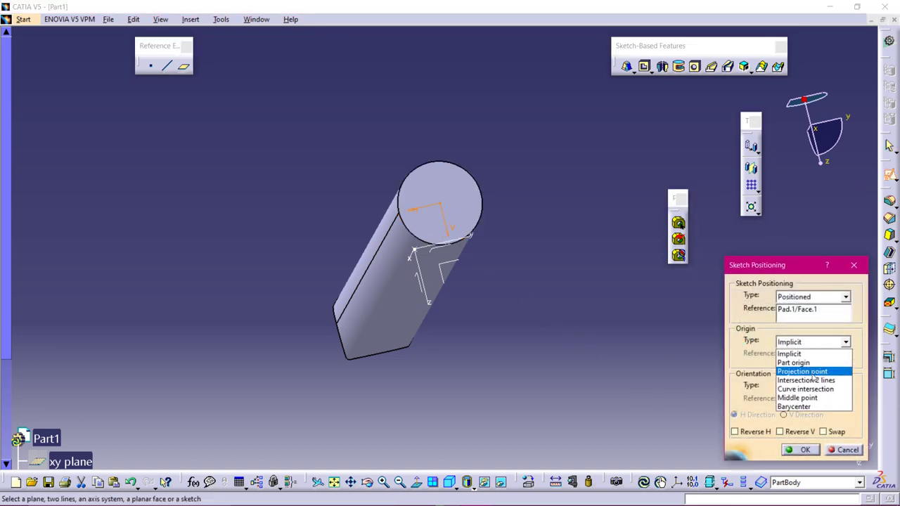
{"action": "left_click", "coordinate": [801, 370]}
{"action": "left_click", "coordinate": [415, 251]}
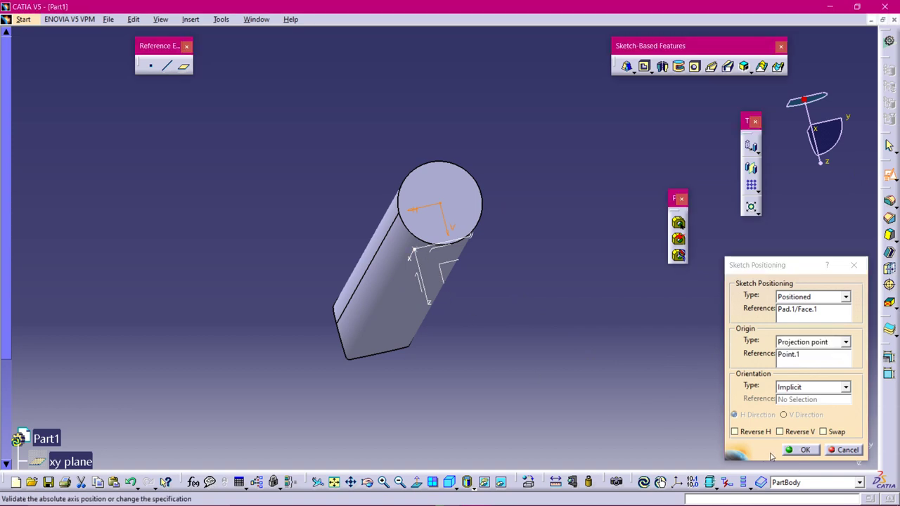
{"action": "left_click", "coordinate": [800, 451]}
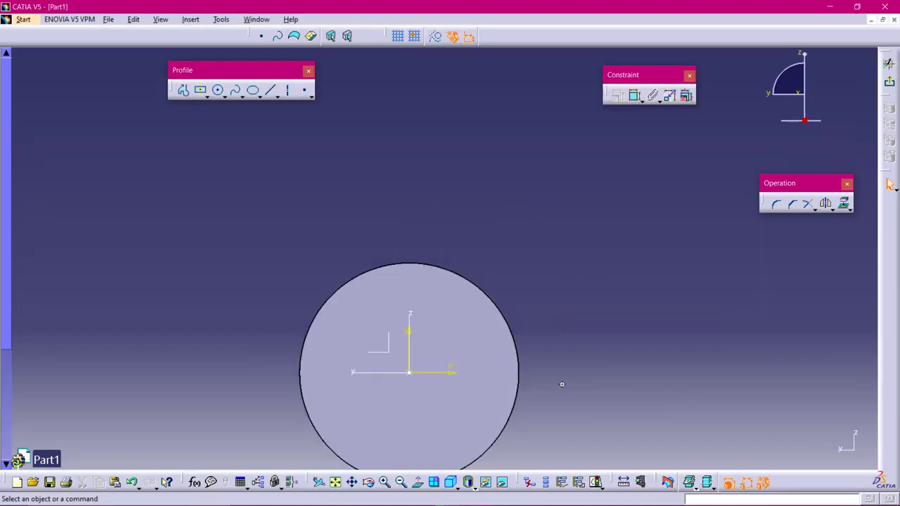
Sketch a circle about 0.3 ft in diameter on the end face, centered on the sketch origin.
{"action": "left_click", "coordinate": [217, 90]}
{"action": "left_click", "coordinate": [424, 274]}
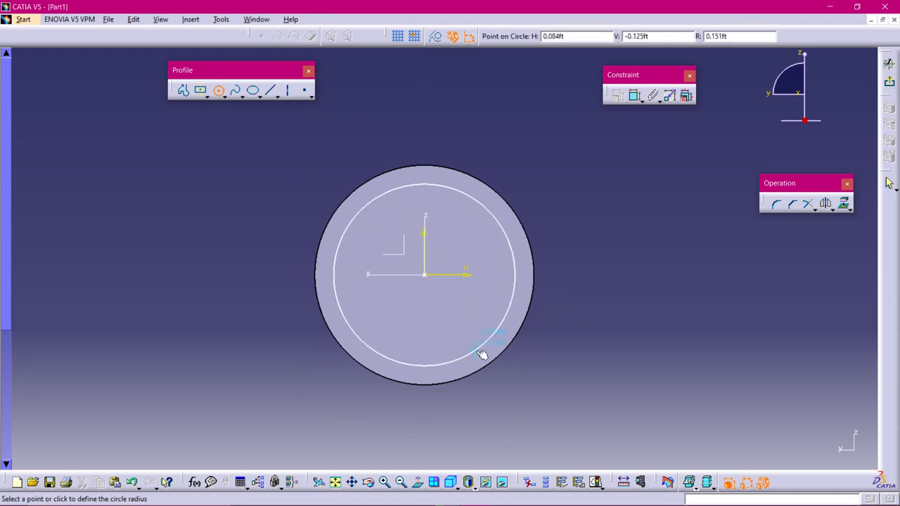
{"action": "left_click", "coordinate": [481, 354]}
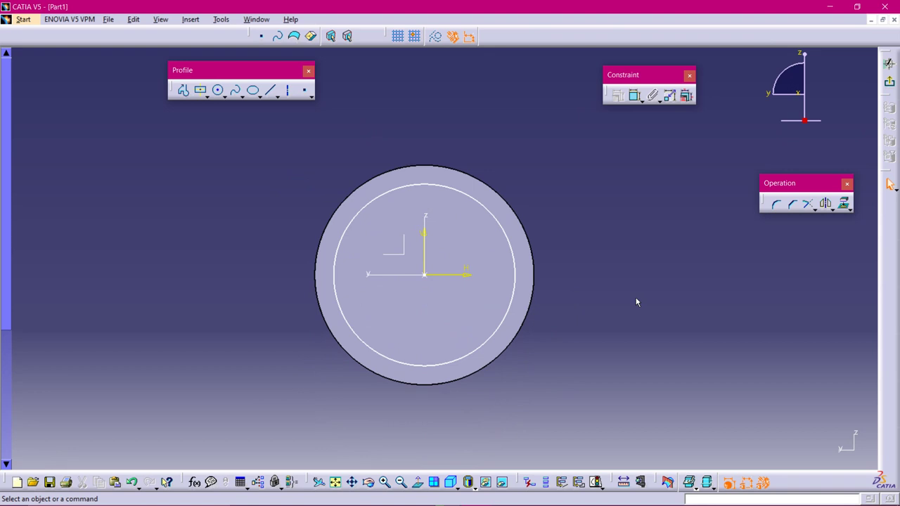
Constrain the circle's diameter to 0.35 ft and exit the sketch.
{"action": "left_click", "coordinate": [634, 95]}
{"action": "left_click", "coordinate": [510, 239]}
{"action": "double_click", "coordinate": [604, 204]}
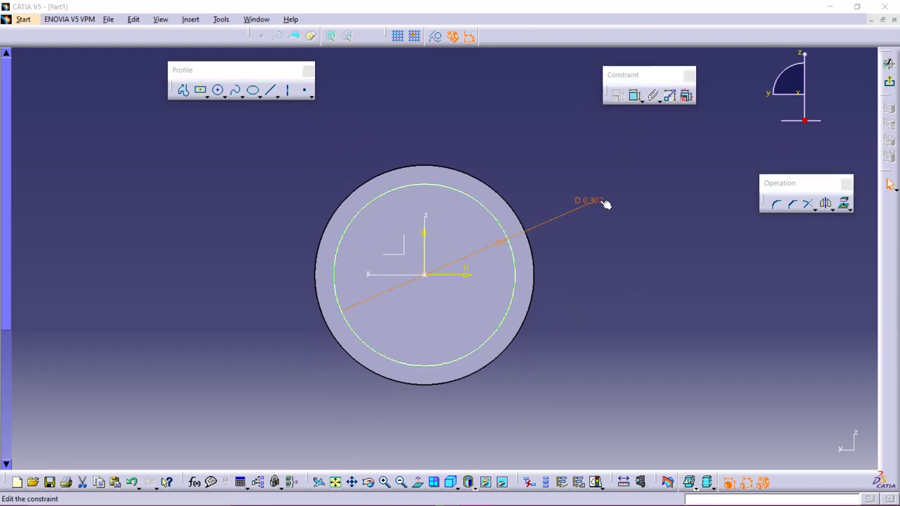
{"action": "type", "text": "0.35"}
{"action": "key", "text": "Return"}
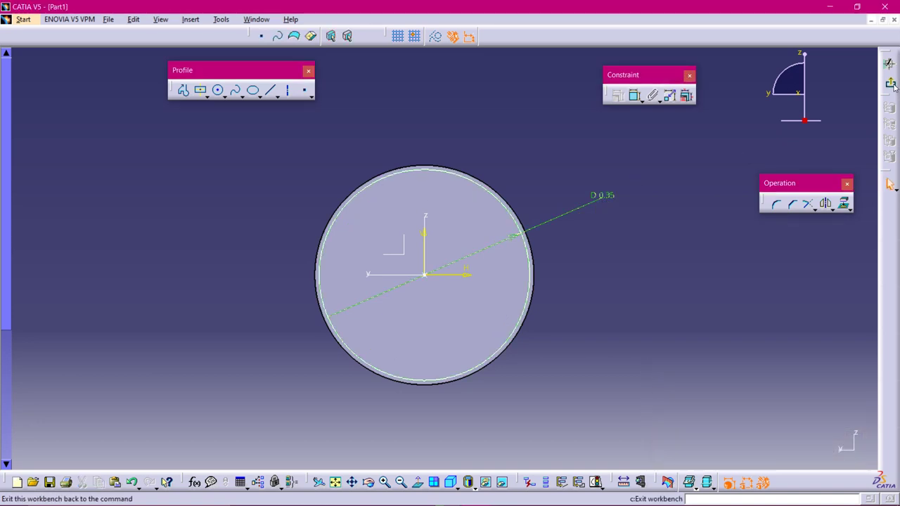
{"action": "left_click", "coordinate": [891, 84]}
Cut a 0.3 ft deep pocket into the cylinder's round end using the new circle sketch as profile.
{"action": "mouse_move", "coordinate": [578, 145]}
{"action": "middle_mouse_down"}
{"action": "mouse_move", "coordinate": [583, 155]}
{"action": "mouse_move", "coordinate": [430, 204]}
{"action": "mouse_move", "coordinate": [474, 133]}
{"action": "mouse_move", "coordinate": [598, 181]}
{"action": "middle_mouse_up"}
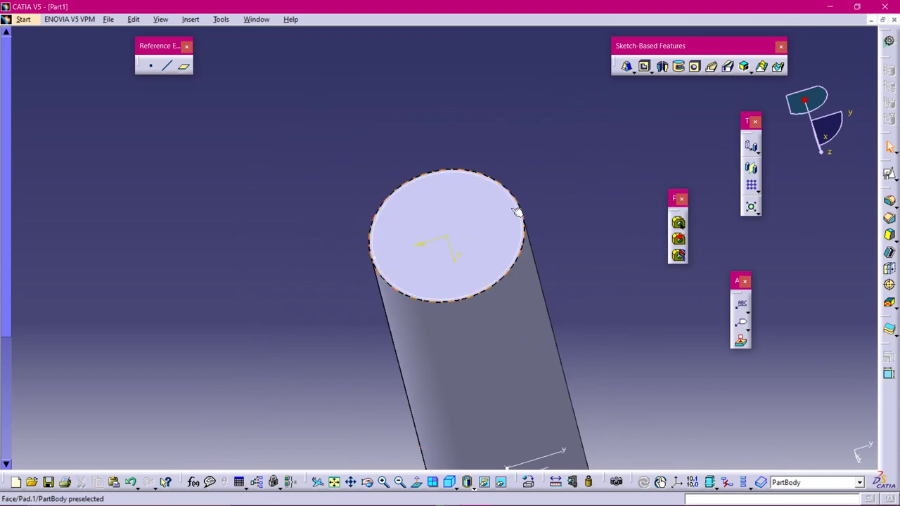
{"action": "left_click", "coordinate": [644, 66]}
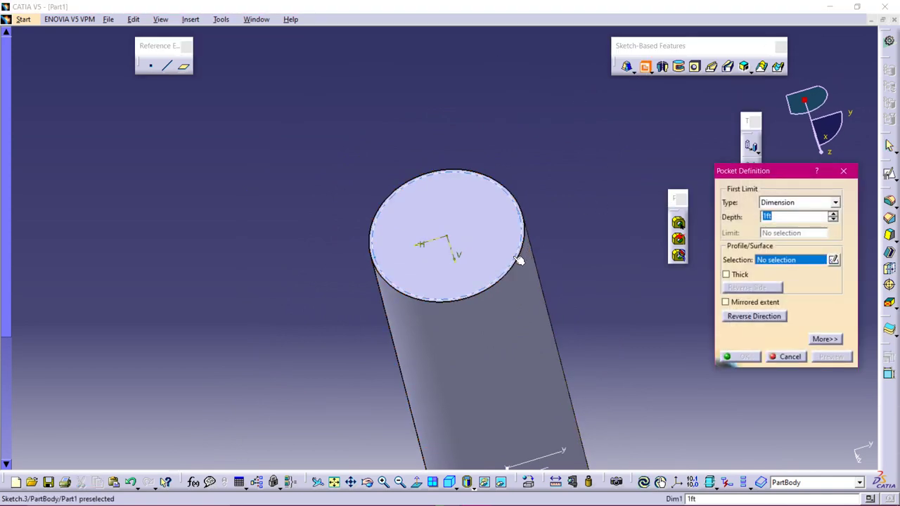
{"action": "left_click", "coordinate": [519, 260]}
{"action": "middle_click_drag", "start_coordinate": [572, 260], "coordinate": [601, 391]}
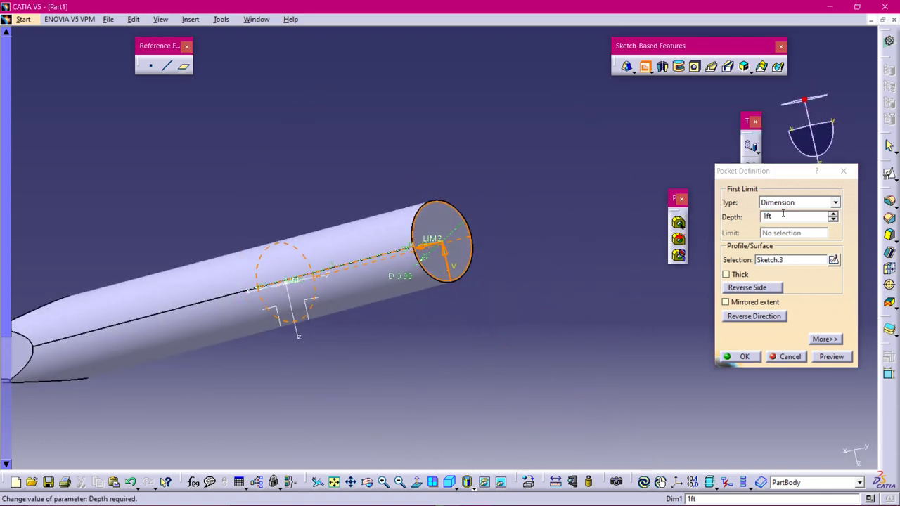
{"action": "left_click", "coordinate": [832, 220]}
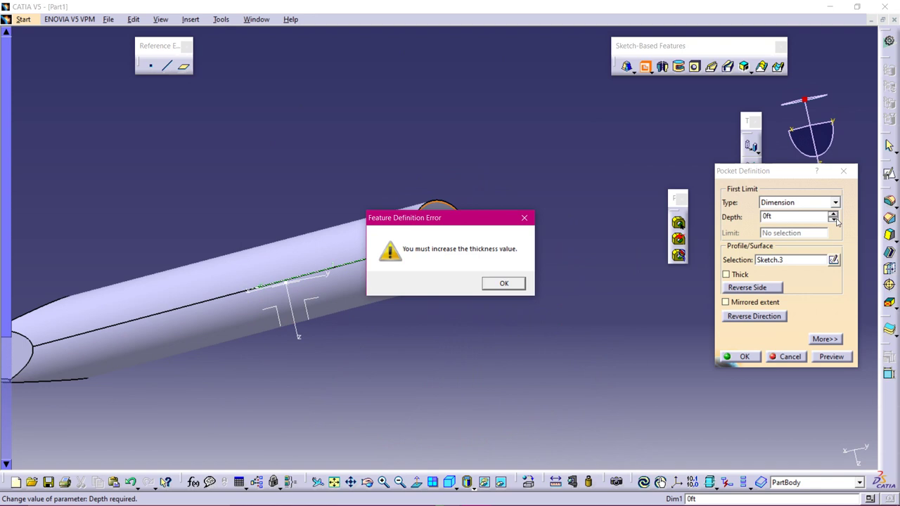
{"action": "left_click", "coordinate": [502, 284]}
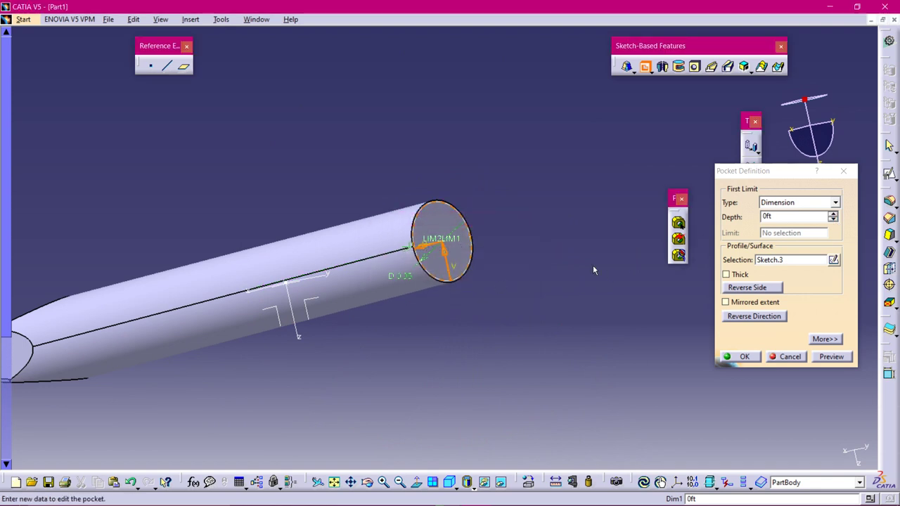
{"action": "double_click", "coordinate": [766, 216]}
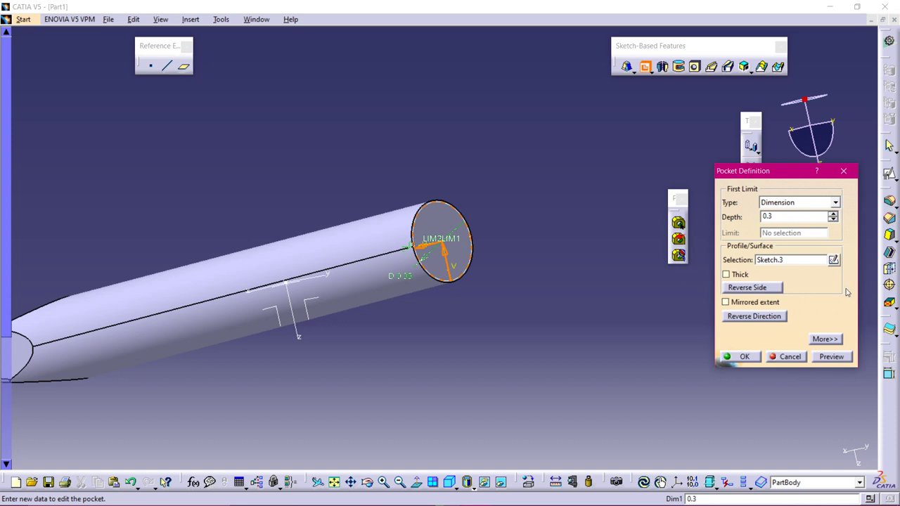
{"action": "type", "text": "0.3"}
{"action": "left_click", "coordinate": [837, 359]}
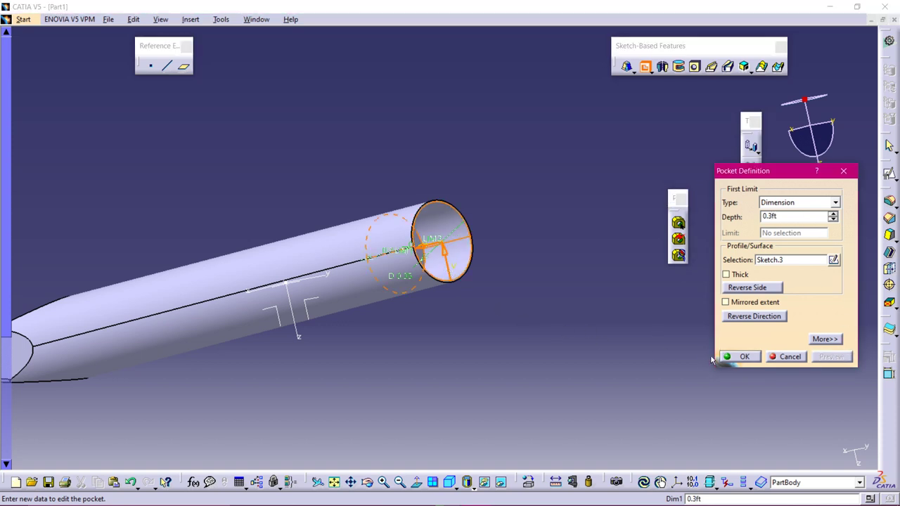
{"action": "left_click", "coordinate": [731, 357]}
{"action": "middle_click_drag", "start_coordinate": [560, 246], "coordinate": [427, 232]}
{"action": "middle_click_drag", "start_coordinate": [591, 215], "coordinate": [546, 298]}
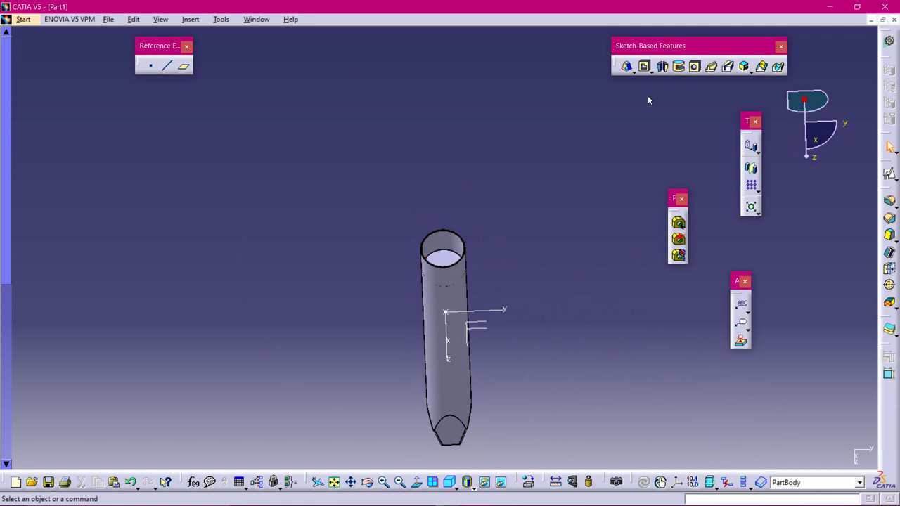
{"action": "left_click", "coordinate": [633, 72]}
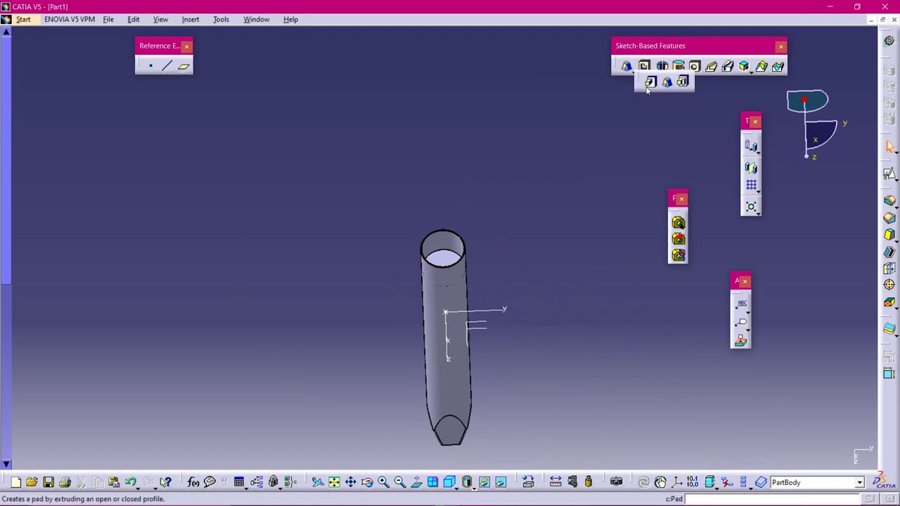
{"action": "left_click", "coordinate": [650, 83]}
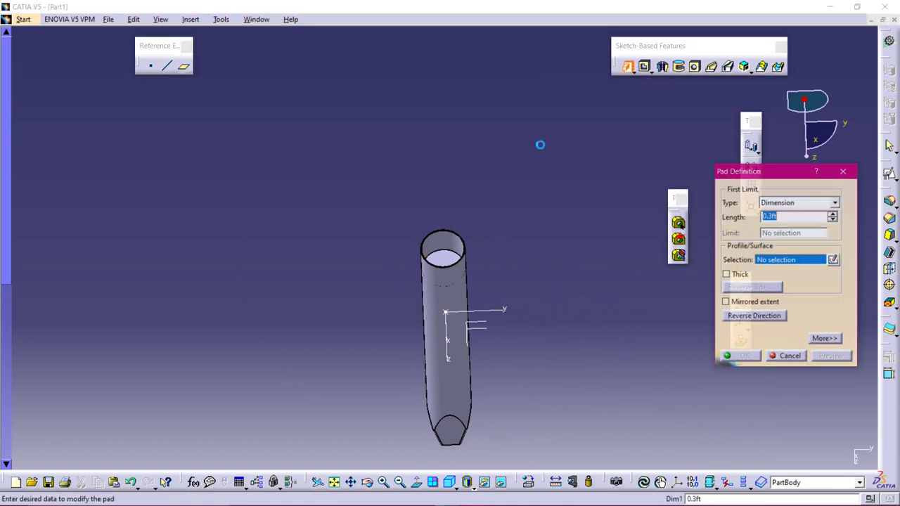
{"action": "left_click", "coordinate": [458, 257]}
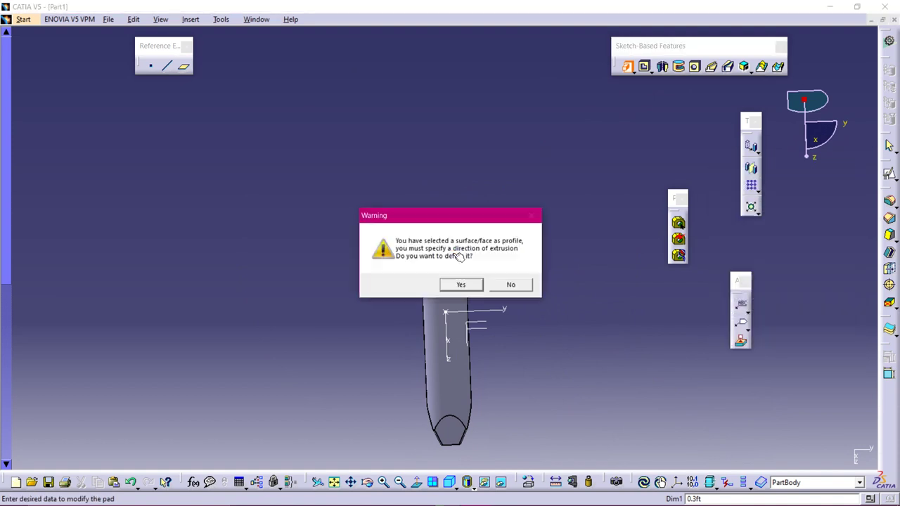
{"action": "left_click", "coordinate": [461, 285]}
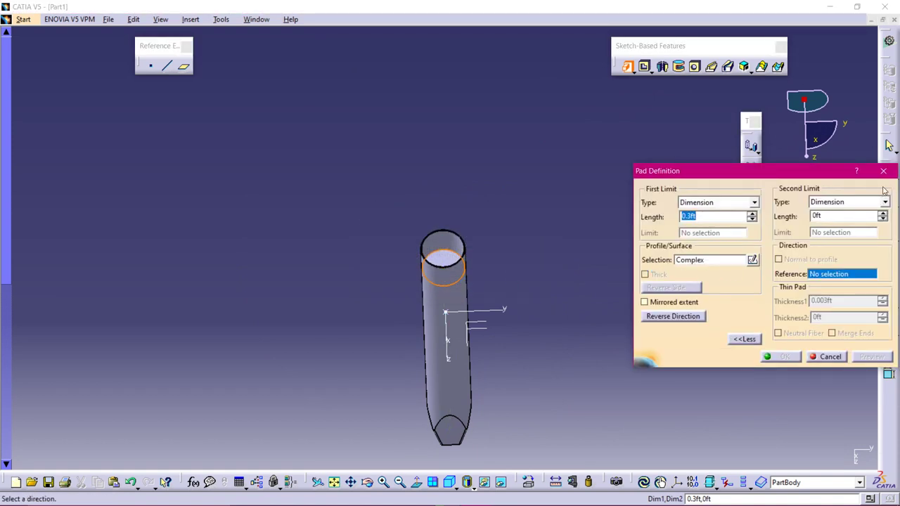
{"action": "left_click", "coordinate": [882, 170]}
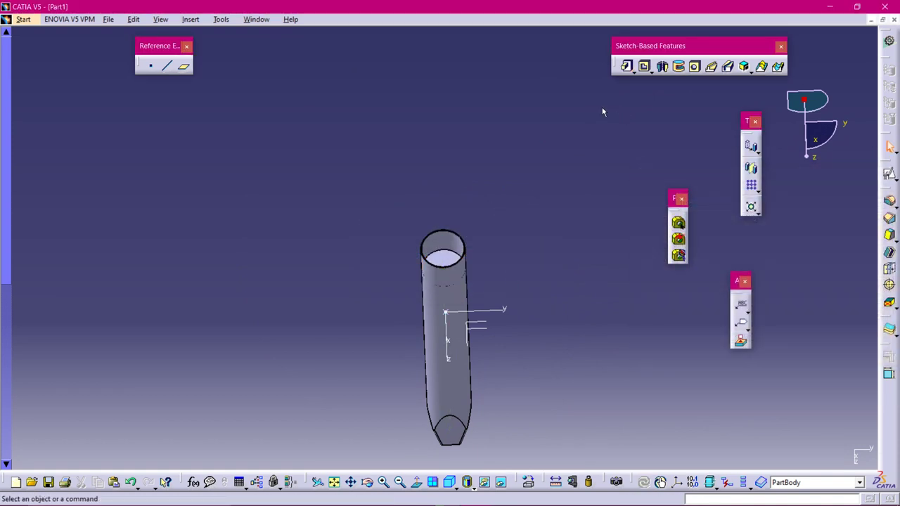
Open a positioned sketch on the pocket's floor face, with its origin projected from the part's origin point.
{"action": "left_click", "coordinate": [442, 259]}
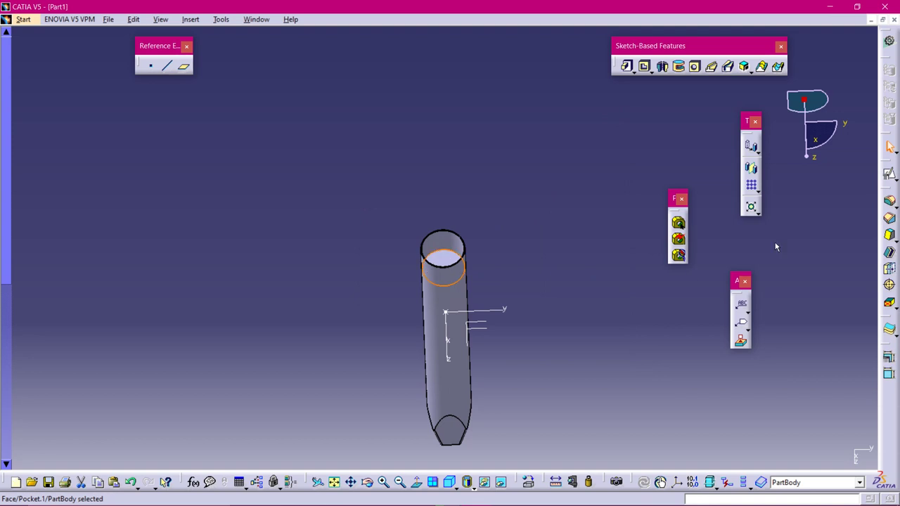
{"action": "left_click", "coordinate": [889, 176]}
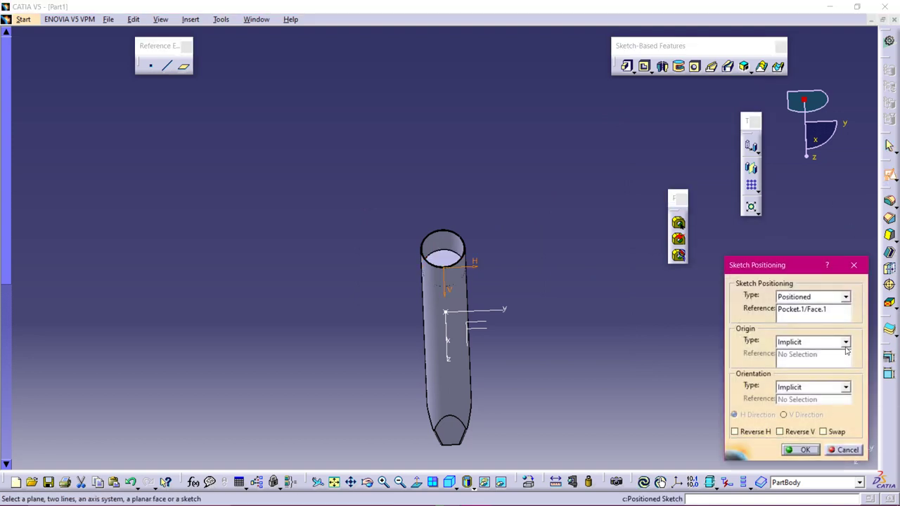
{"action": "left_click", "coordinate": [846, 343]}
{"action": "left_click", "coordinate": [840, 372]}
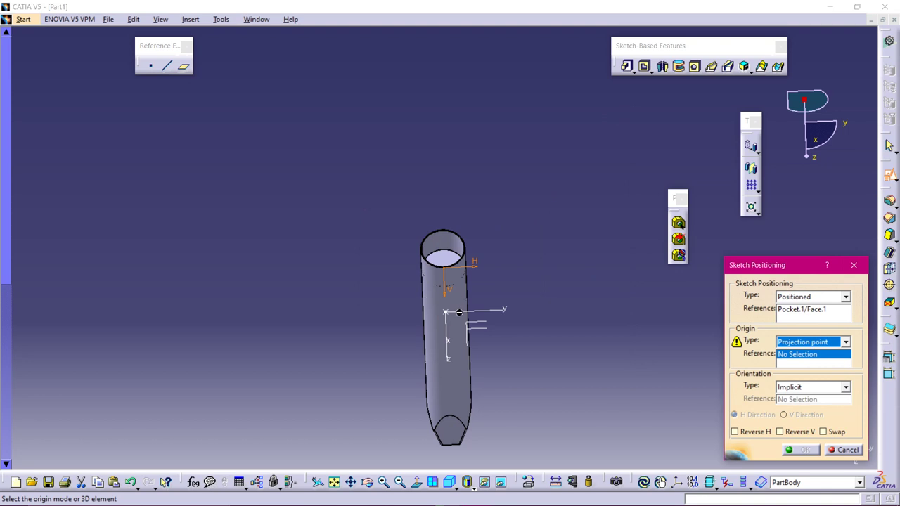
{"action": "left_click", "coordinate": [447, 315]}
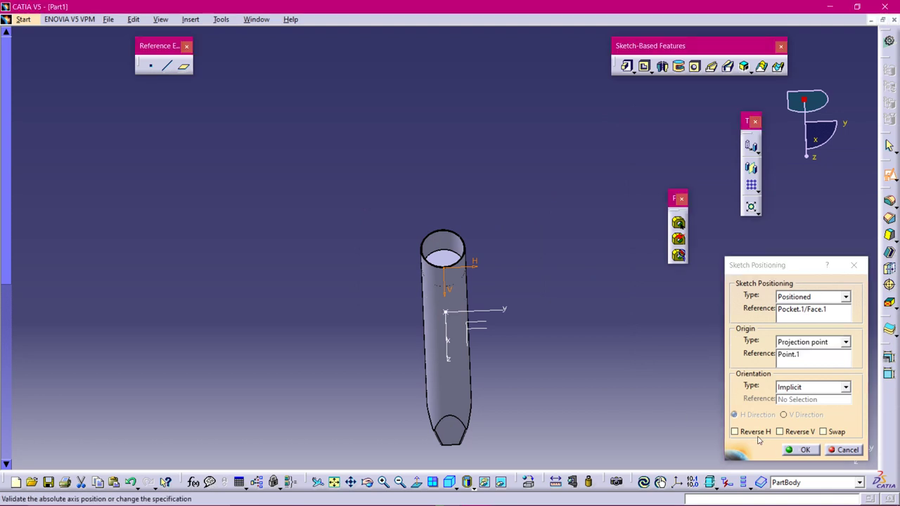
{"action": "left_click", "coordinate": [803, 450]}
Project the pocket floor's circular outline onto the sketch plane with Project 3D Elements and exit the sketch.
{"action": "mouse_move", "coordinate": [564, 235]}
{"action": "middle_mouse_down"}
{"action": "mouse_move", "coordinate": [123, 323]}
{"action": "mouse_move", "coordinate": [621, 181]}
{"action": "middle_mouse_up"}
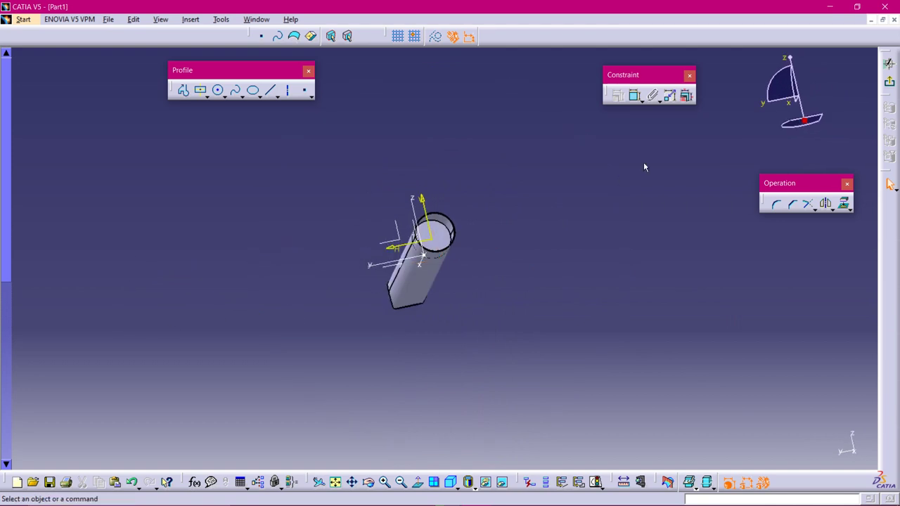
{"action": "left_click", "coordinate": [445, 228]}
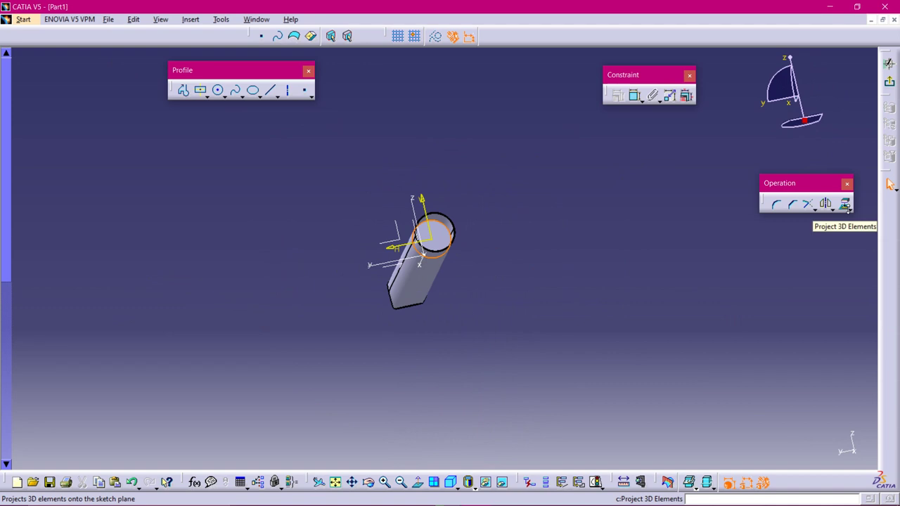
{"action": "left_click", "coordinate": [848, 208]}
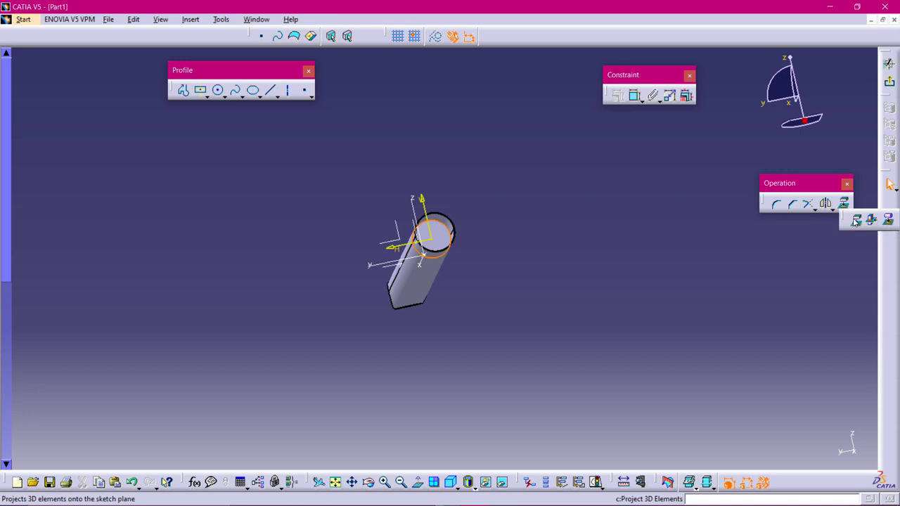
{"action": "left_click", "coordinate": [854, 220]}
{"action": "left_click", "coordinate": [496, 267]}
{"action": "mouse_move", "coordinate": [496, 267]}
{"action": "middle_mouse_down"}
{"action": "mouse_move", "coordinate": [498, 250]}
{"action": "mouse_move", "coordinate": [478, 235]}
{"action": "middle_mouse_up"}
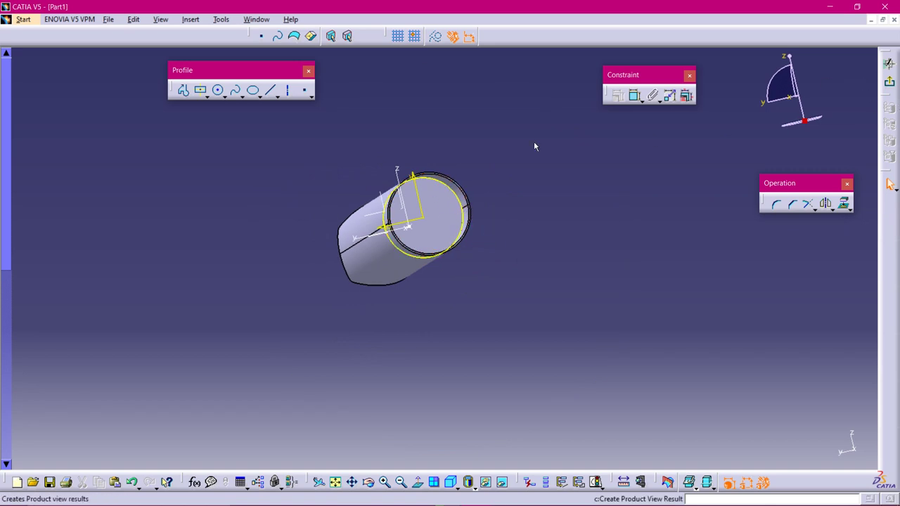
{"action": "left_click", "coordinate": [383, 223]}
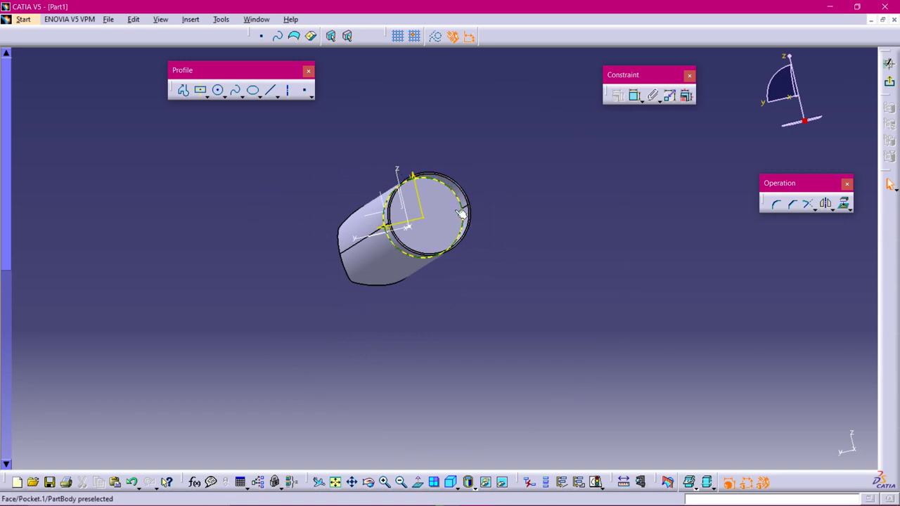
{"action": "left_click", "coordinate": [887, 58]}
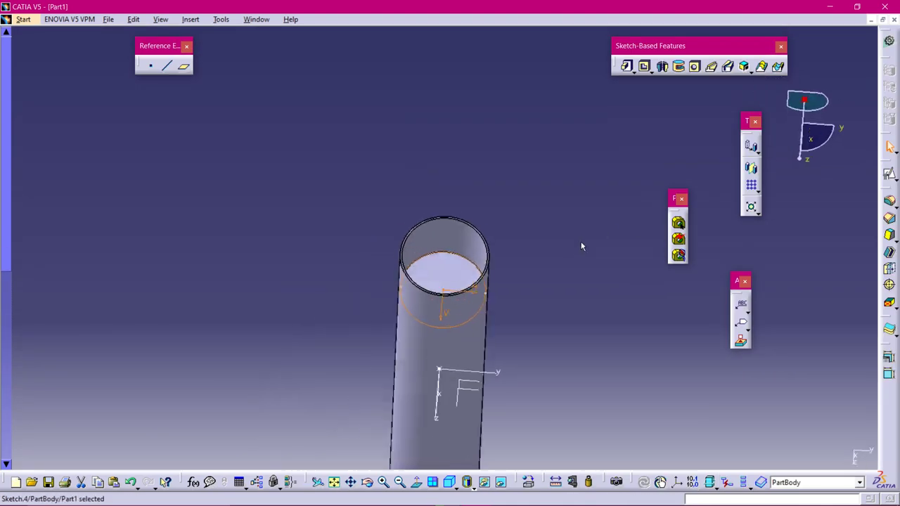
Pad the circle projected from the pocket floor, reversing the direction so it extends out beyond the pocket's open end.
{"action": "left_click", "coordinate": [627, 66]}
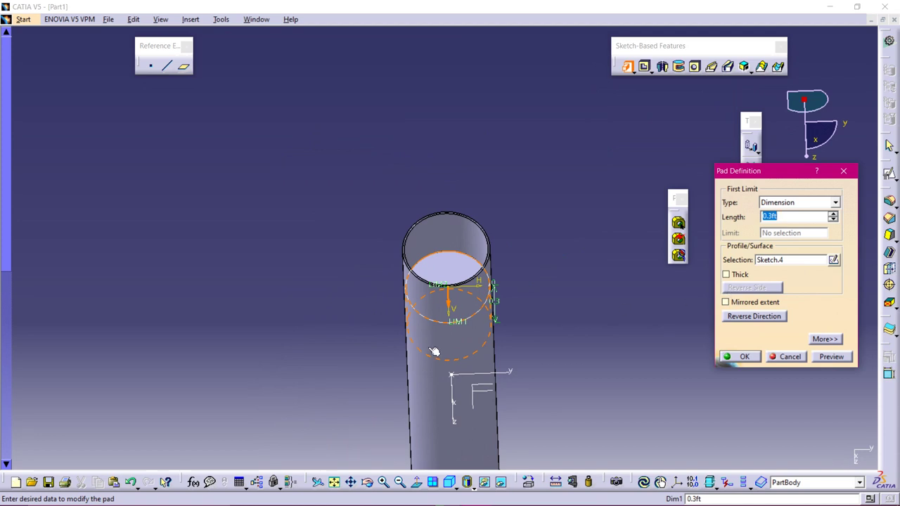
{"action": "middle_click_drag", "start_coordinate": [525, 392], "coordinate": [388, 302]}
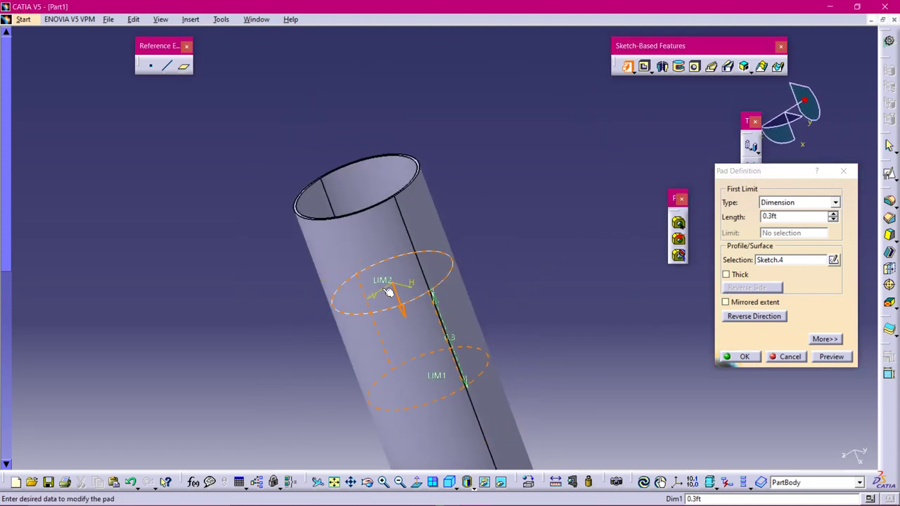
{"action": "left_click", "coordinate": [754, 316]}
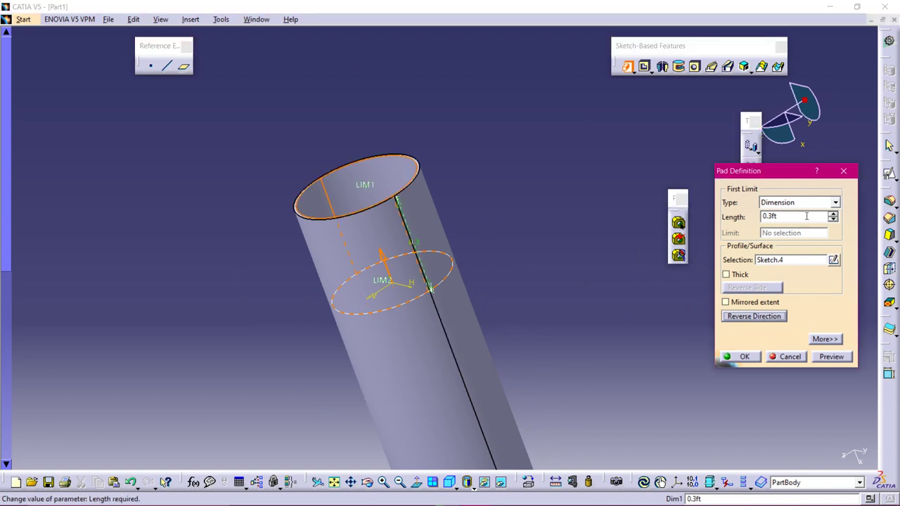
{"action": "left_click", "coordinate": [833, 214]}
{"action": "middle_click_drag", "start_coordinate": [565, 155], "coordinate": [622, 253]}
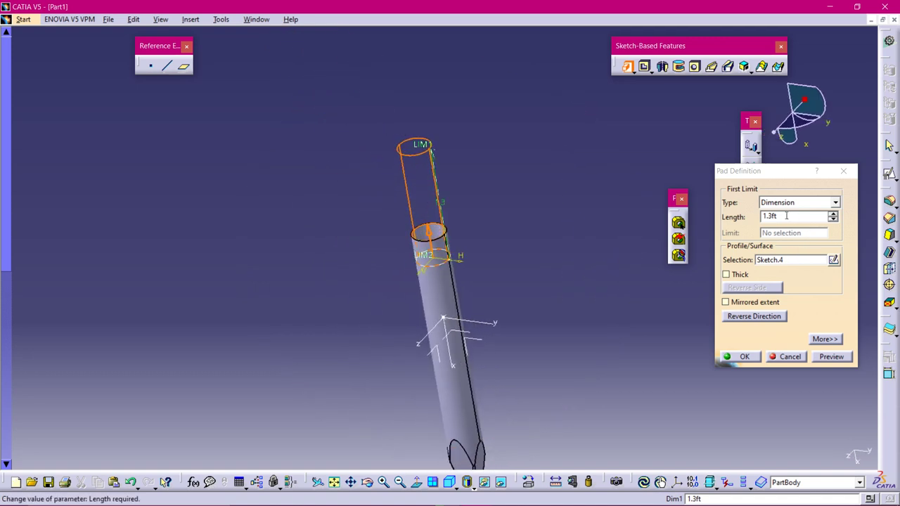
{"action": "type", "text": "0."}
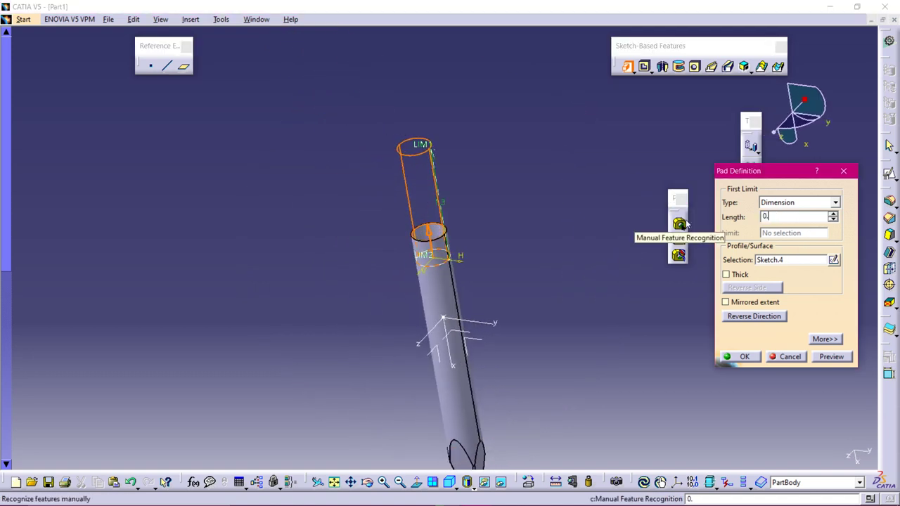
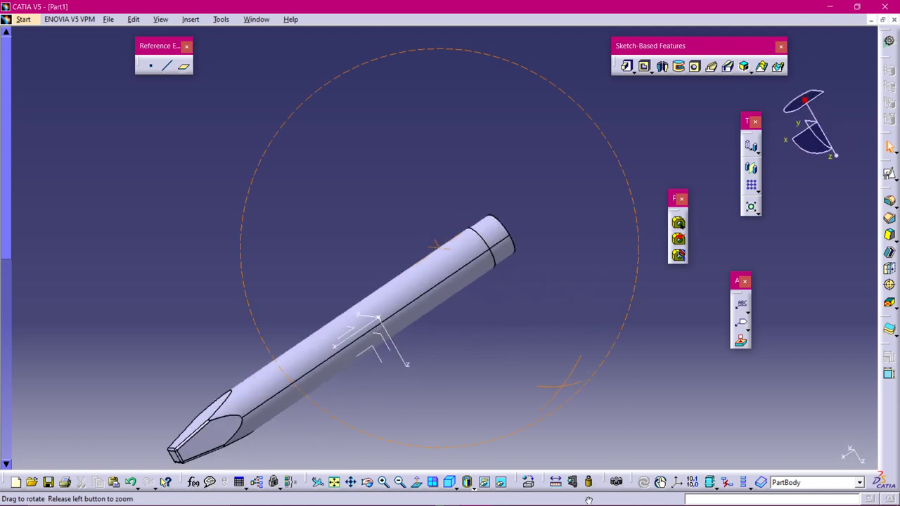
Open a positioned sketch on the tapered tip's flat rectangular face, with its origin projected from the part's origin point.
{"action": "middle_click_drag", "start_coordinate": [229, 339], "coordinate": [488, 282]}
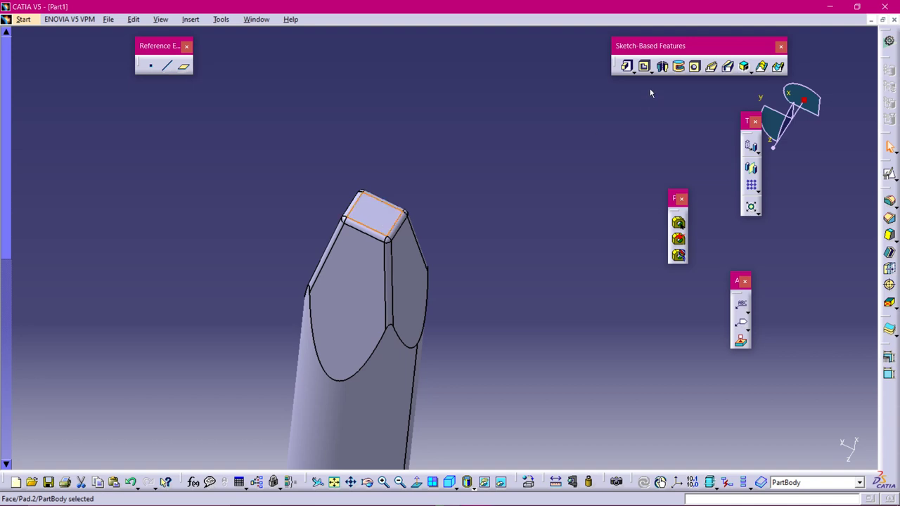
{"action": "left_click", "coordinate": [890, 174]}
{"action": "left_click", "coordinate": [843, 341]}
{"action": "left_click", "coordinate": [801, 370]}
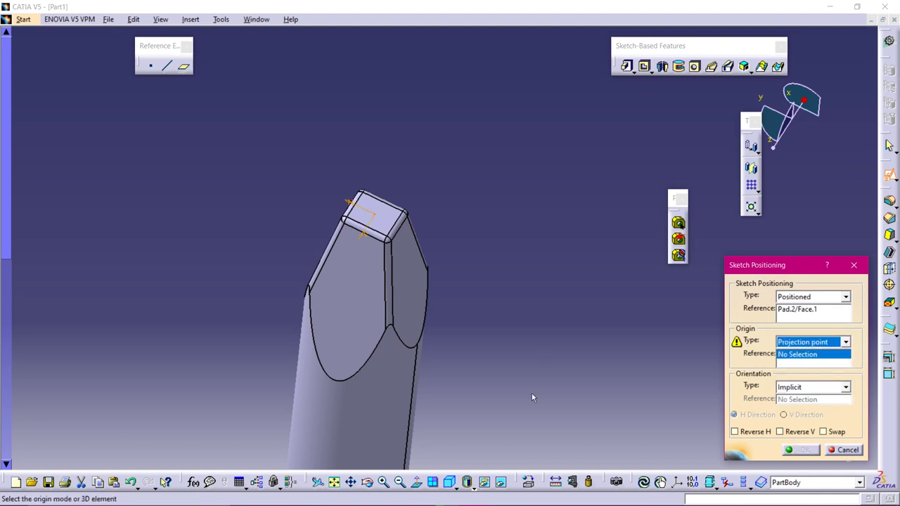
{"action": "middle_click_drag", "start_coordinate": [532, 398], "coordinate": [535, 289]}
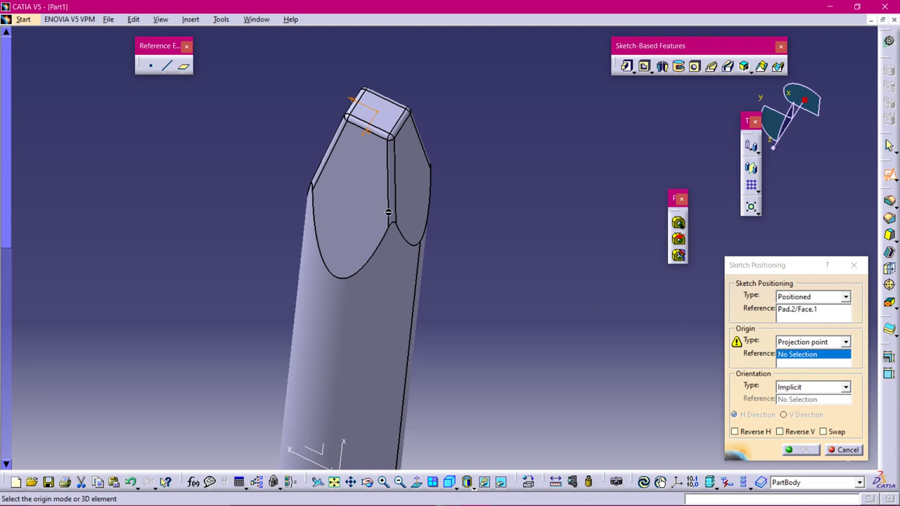
{"action": "middle_click_drag", "start_coordinate": [353, 374], "coordinate": [340, 325]}
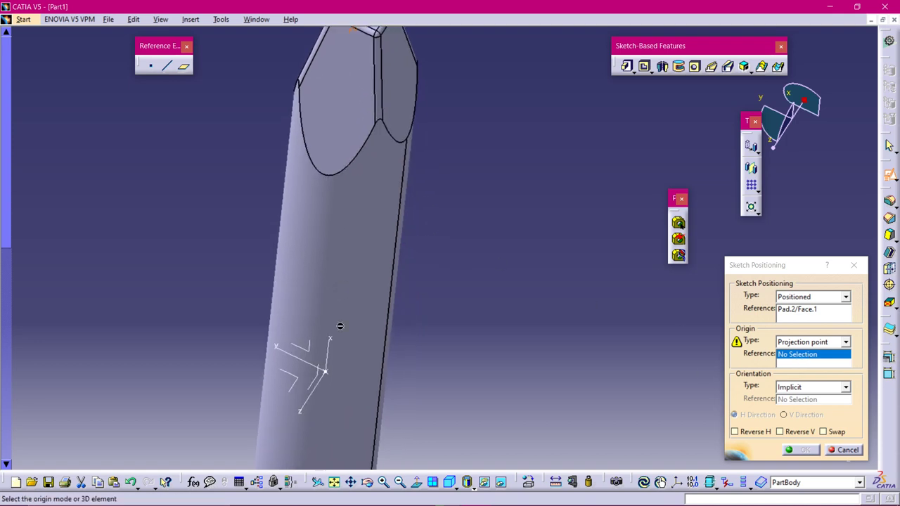
{"action": "left_click", "coordinate": [328, 371]}
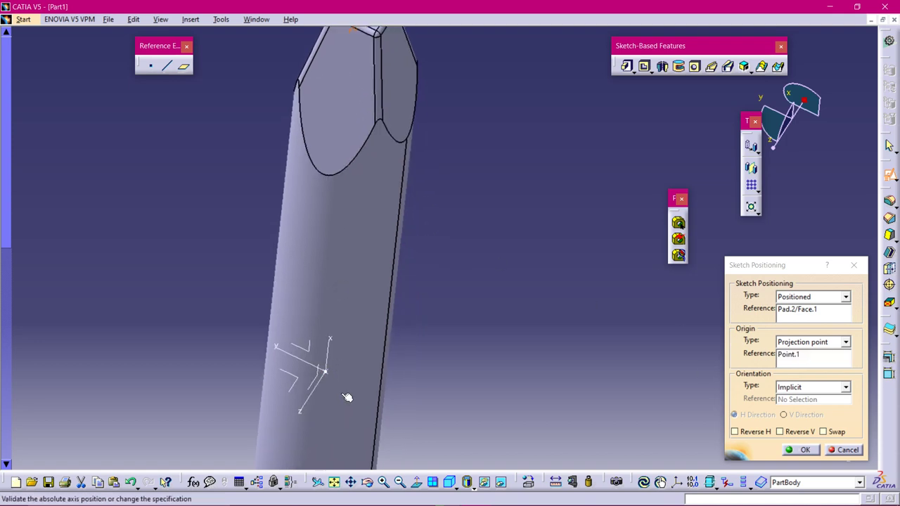
{"action": "left_click", "coordinate": [803, 451]}
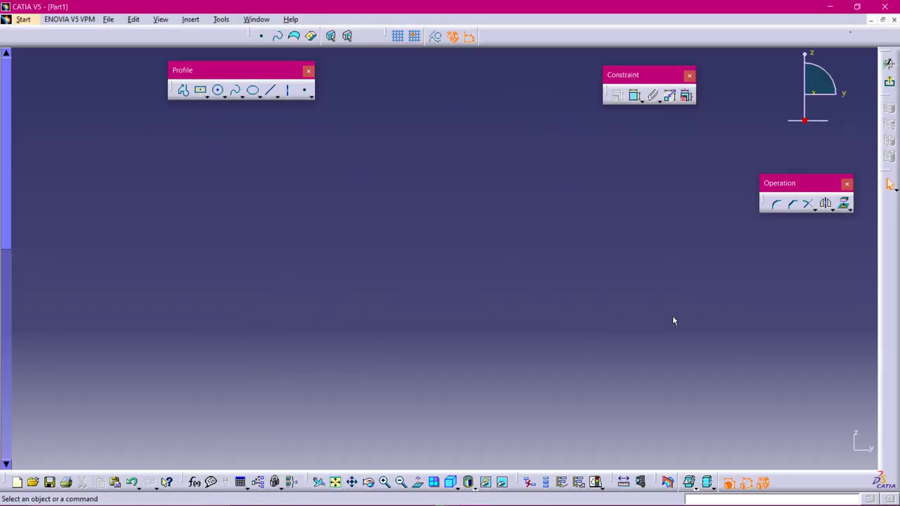
Project the tip face's rectangular outline onto the sketch plane with Project 3D Elements and exit the sketch.
{"action": "left_click", "coordinate": [338, 483]}
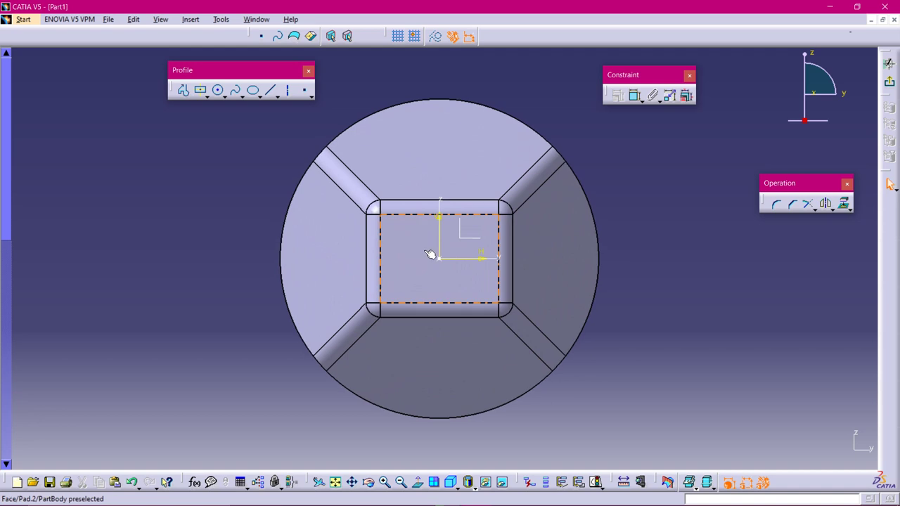
{"action": "left_click", "coordinate": [442, 255]}
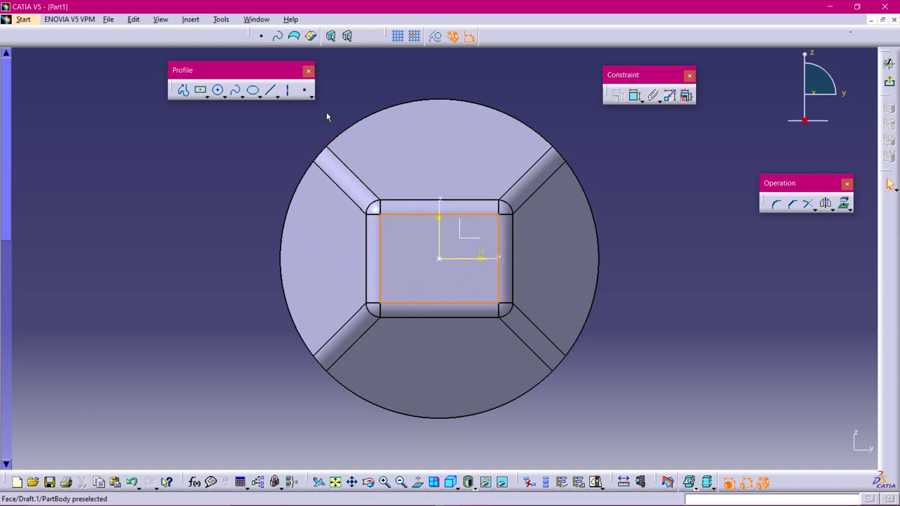
{"action": "left_click", "coordinate": [843, 203]}
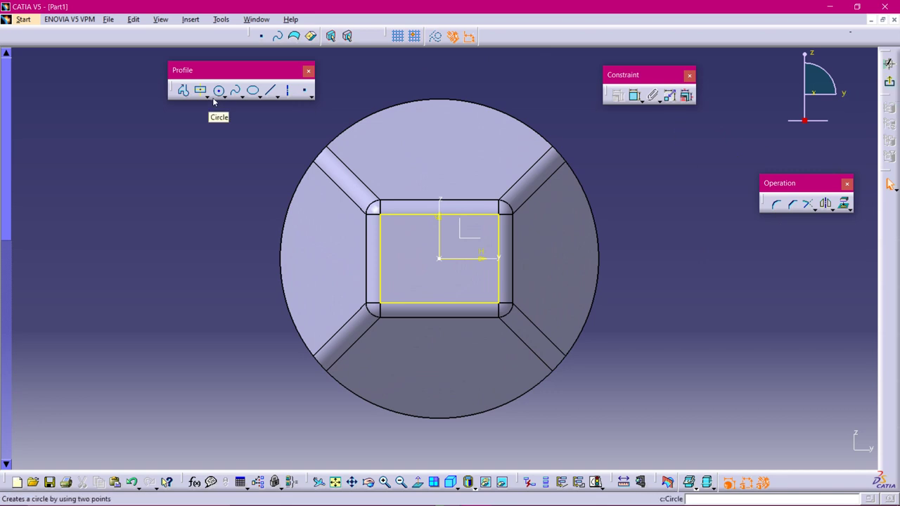
{"action": "left_click", "coordinate": [889, 82]}
Open a positioned sketch on the axis system's XY plane, with its origin projected from the part's origin point.
{"action": "middle_click_drag", "start_coordinate": [532, 152], "coordinate": [561, 207]}
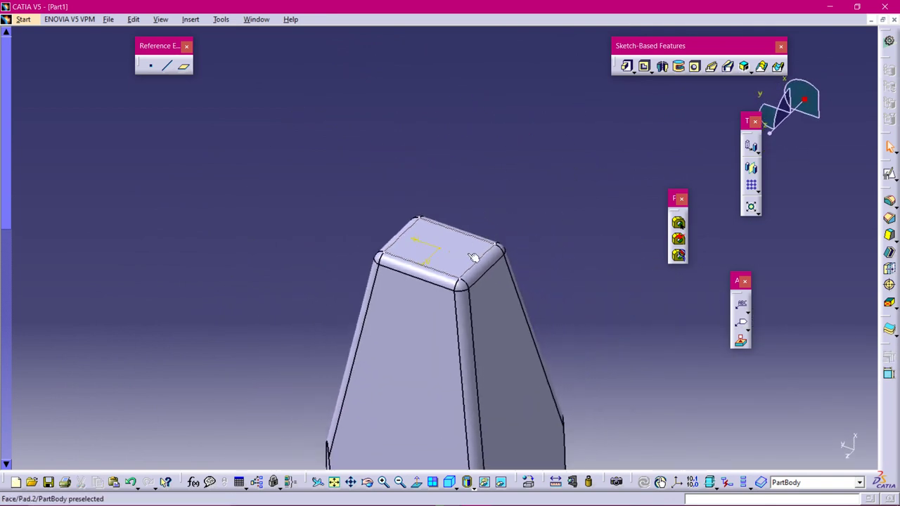
{"action": "middle_click_drag", "start_coordinate": [539, 138], "coordinate": [545, 213]}
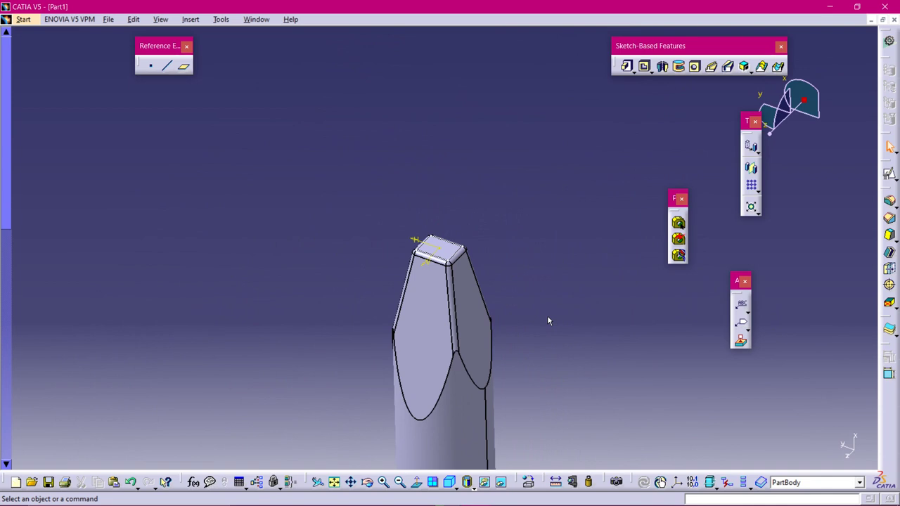
{"action": "left_click", "coordinate": [505, 496]}
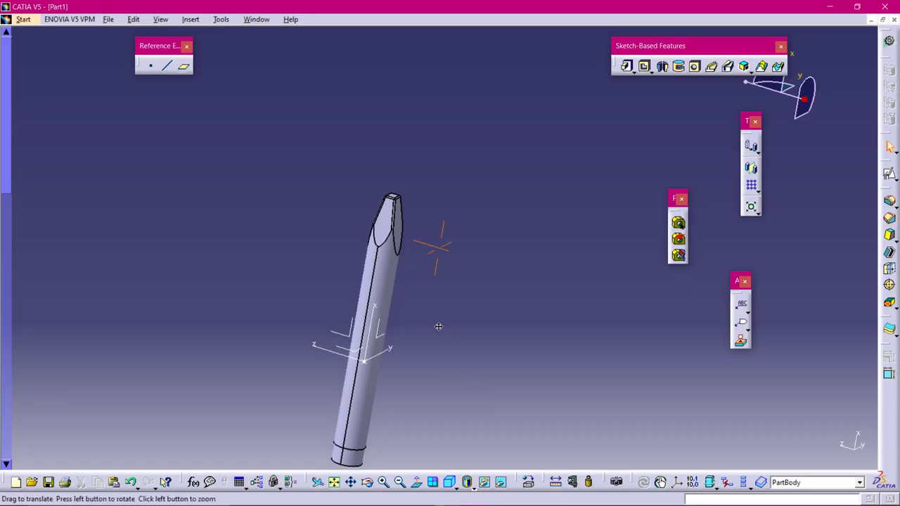
{"action": "mouse_move", "coordinate": [438, 326]}
{"action": "middle_mouse_down"}
{"action": "mouse_move", "coordinate": [436, 301]}
{"action": "mouse_move", "coordinate": [344, 255]}
{"action": "mouse_move", "coordinate": [476, 326]}
{"action": "mouse_move", "coordinate": [414, 272]}
{"action": "mouse_move", "coordinate": [457, 225]}
{"action": "middle_mouse_up"}
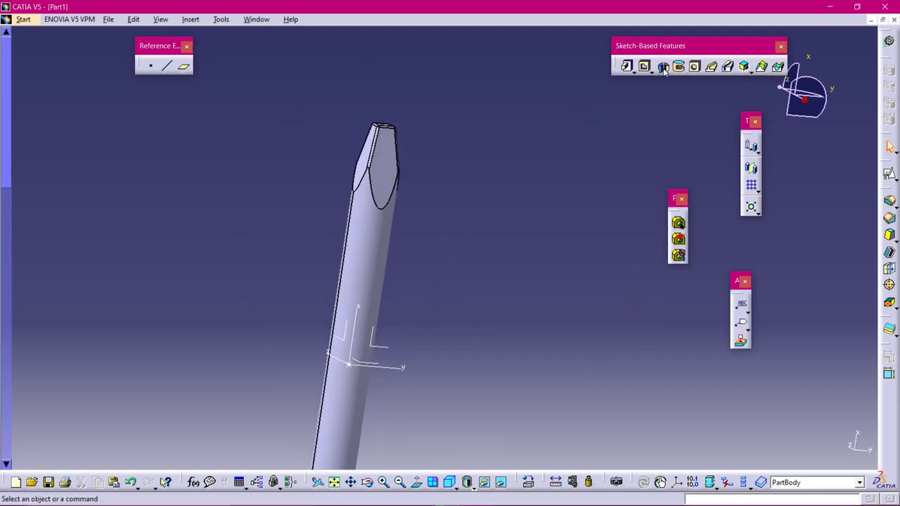
{"action": "left_click", "coordinate": [386, 350]}
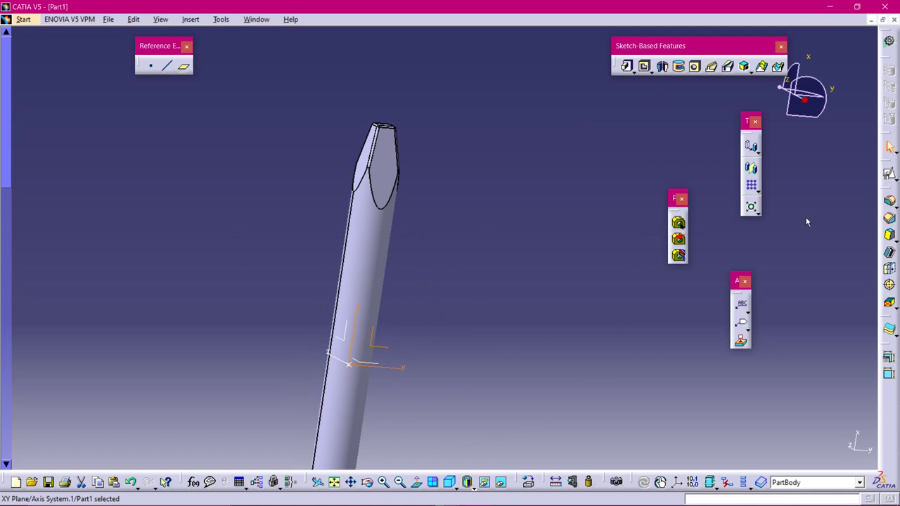
{"action": "left_click", "coordinate": [887, 175]}
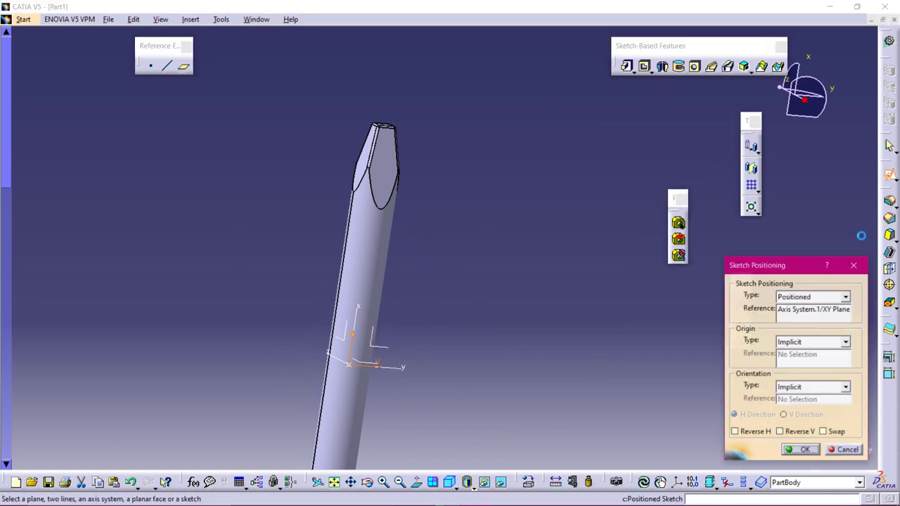
{"action": "left_click", "coordinate": [846, 342]}
{"action": "left_click", "coordinate": [833, 370]}
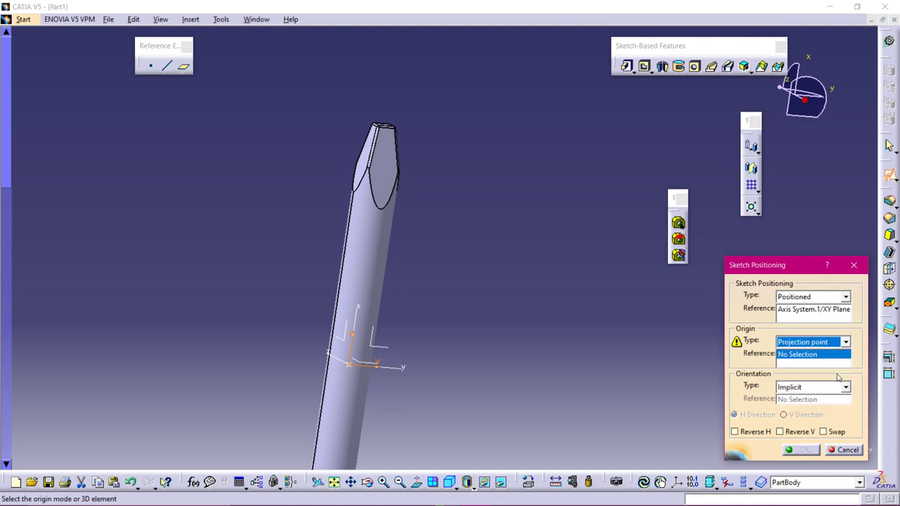
{"action": "left_click", "coordinate": [352, 364]}
{"action": "left_click", "coordinate": [805, 451]}
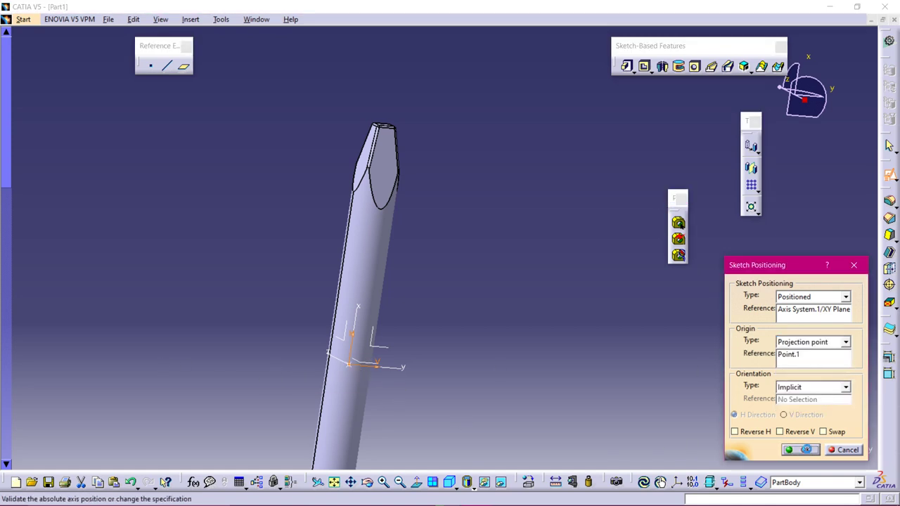
Draw a horizontal axis line from the sketch origin along the body's centreline to a point well beyond the tapered tip.
{"action": "mouse_move", "coordinate": [586, 389]}
{"action": "middle_mouse_down"}
{"action": "mouse_move", "coordinate": [558, 322]}
{"action": "mouse_move", "coordinate": [255, 227]}
{"action": "mouse_move", "coordinate": [207, 386]}
{"action": "mouse_move", "coordinate": [373, 337]}
{"action": "mouse_move", "coordinate": [372, 277]}
{"action": "mouse_move", "coordinate": [440, 325]}
{"action": "mouse_move", "coordinate": [426, 347]}
{"action": "middle_mouse_up"}
{"action": "middle_click_drag", "start_coordinate": [514, 216], "coordinate": [508, 305]}
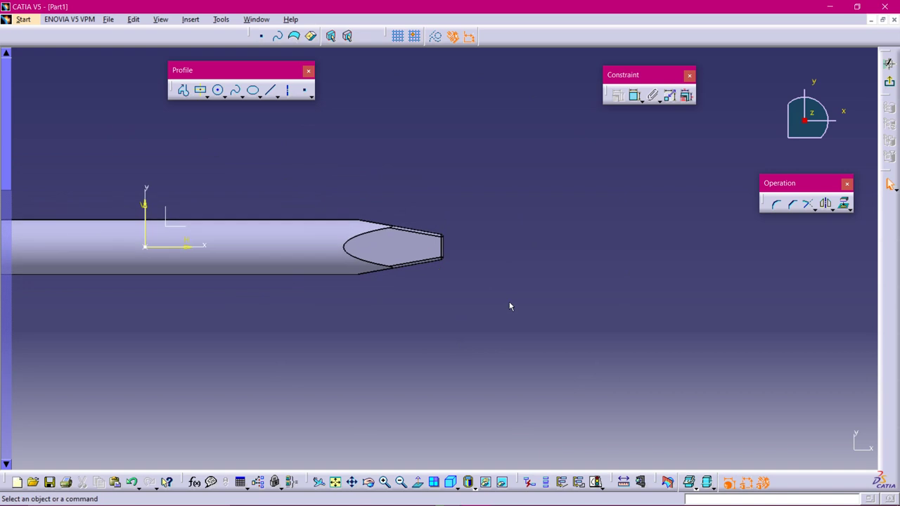
{"action": "left_click", "coordinate": [288, 90]}
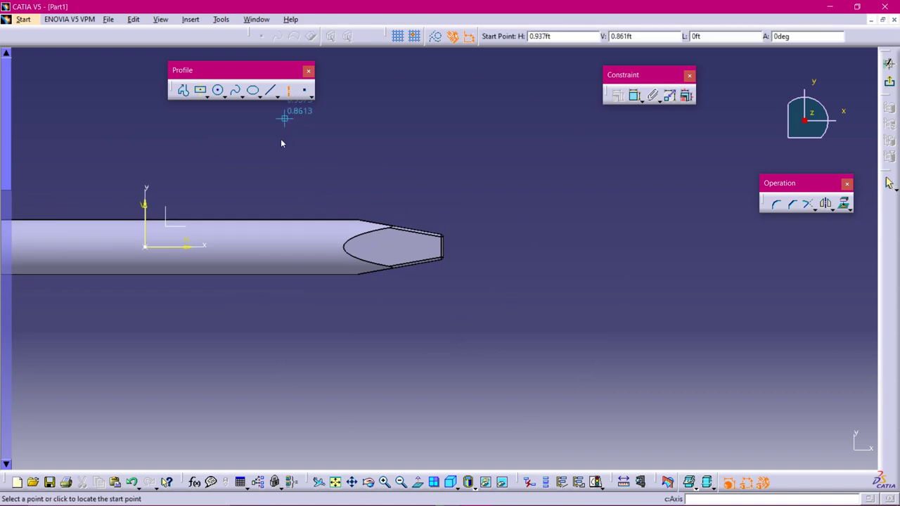
{"action": "left_click", "coordinate": [145, 246]}
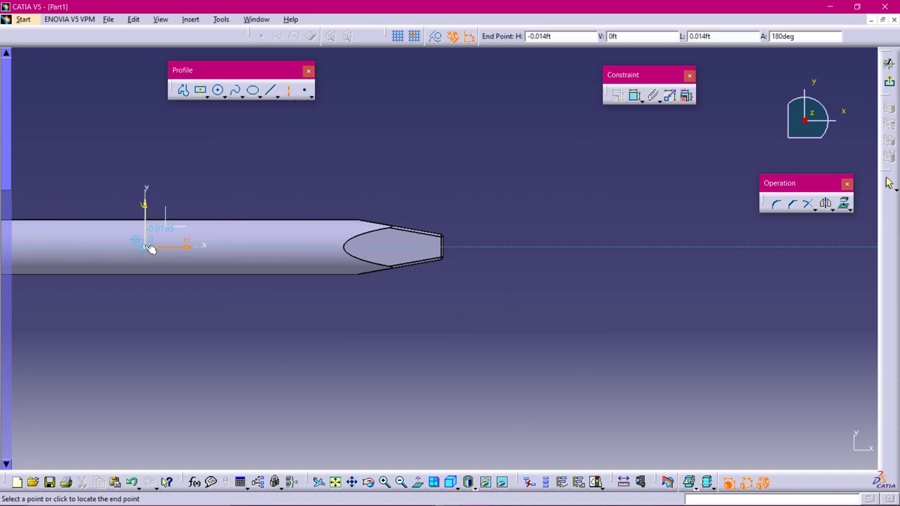
{"action": "left_click", "coordinate": [653, 247]}
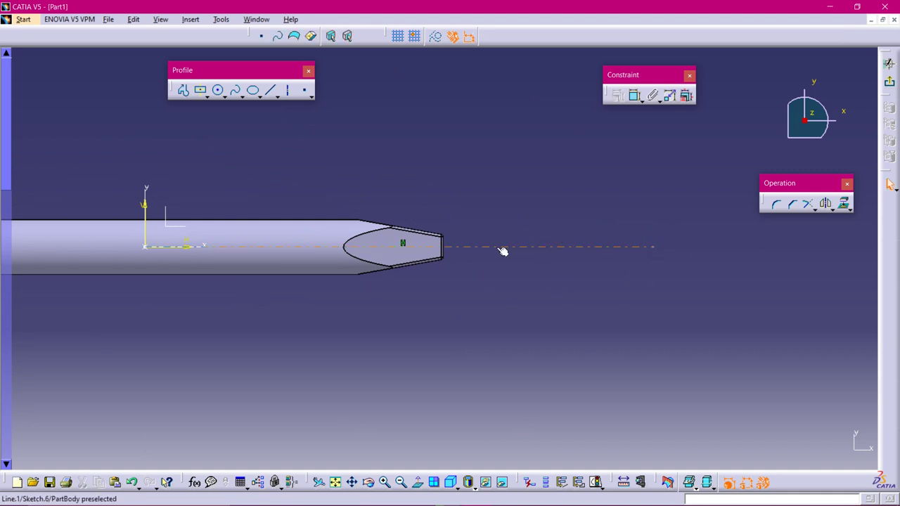
Project the tapered tip's vertical end edge onto the sketch plane with Project 3D Elements.
{"action": "mouse_move", "coordinate": [470, 249]}
{"action": "middle_mouse_down"}
{"action": "mouse_move", "coordinate": [484, 277]}
{"action": "mouse_move", "coordinate": [611, 303]}
{"action": "mouse_move", "coordinate": [494, 282]}
{"action": "middle_mouse_up"}
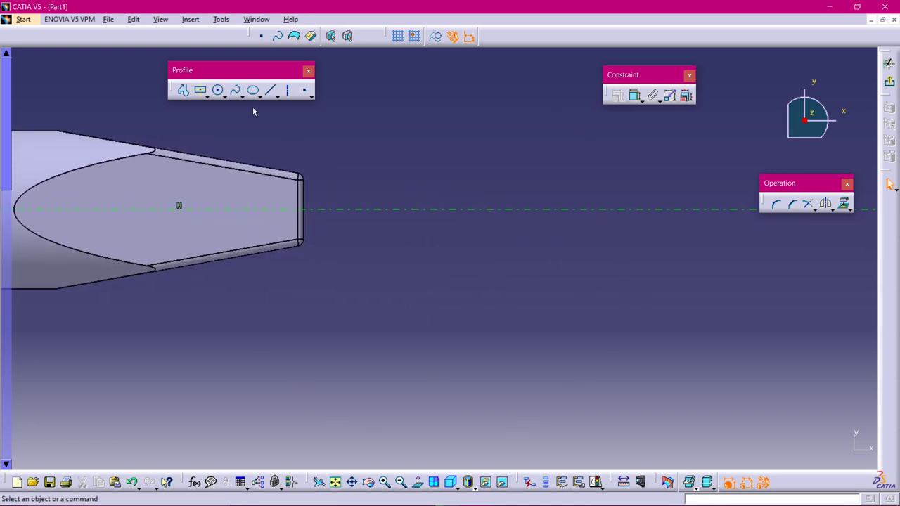
{"action": "left_click", "coordinate": [186, 94]}
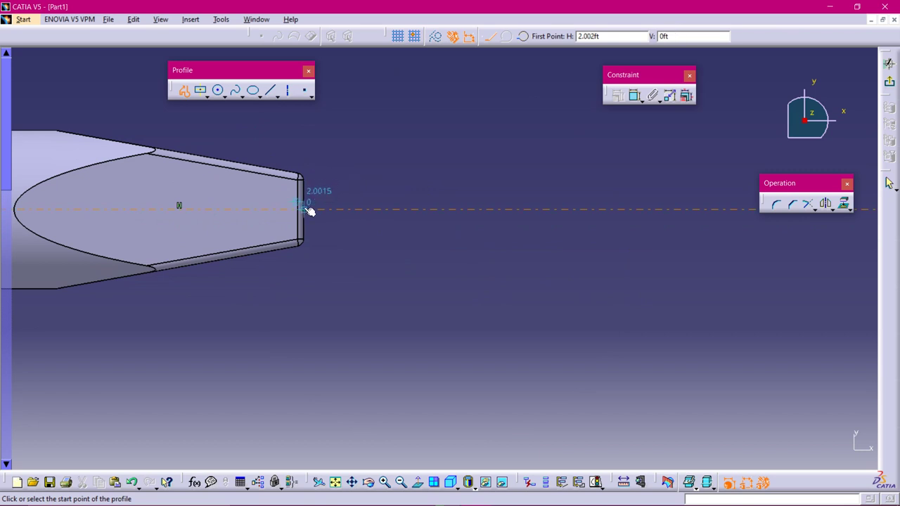
{"action": "middle_click_drag", "start_coordinate": [310, 211], "coordinate": [245, 189]}
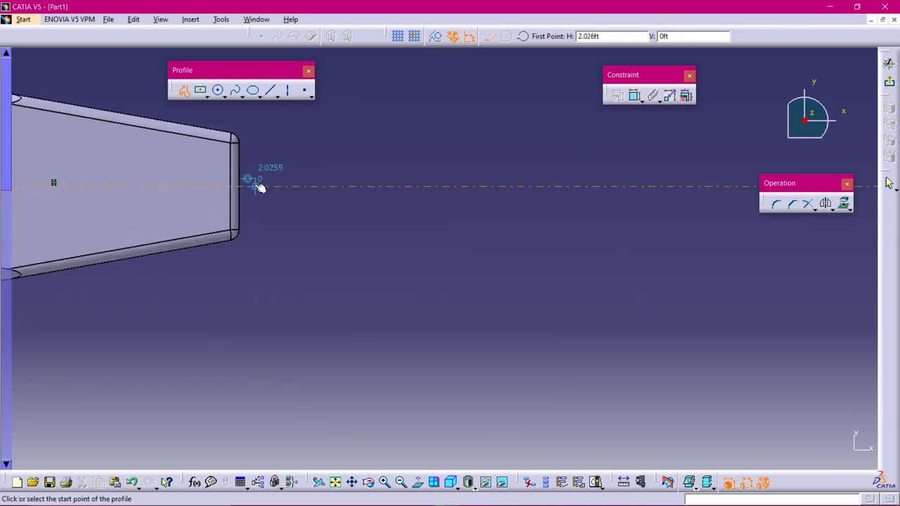
{"action": "key", "text": "Escape"}
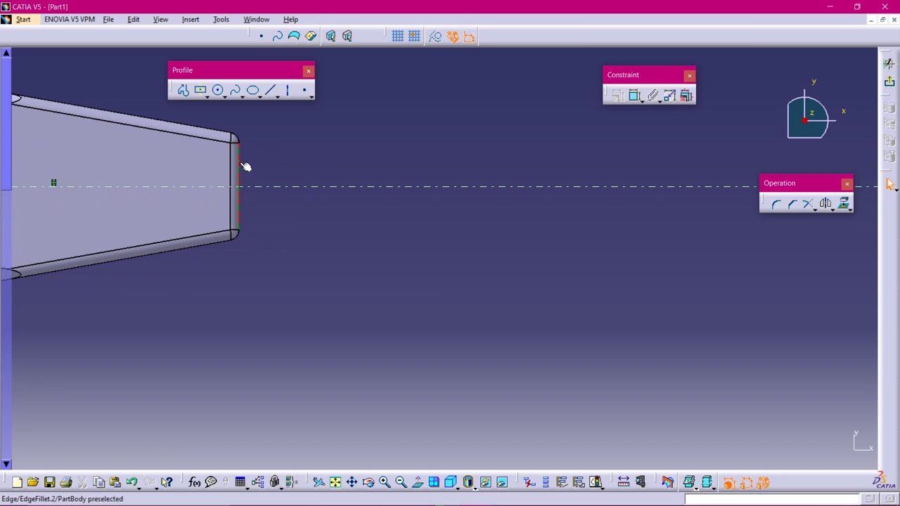
{"action": "left_click", "coordinate": [845, 203]}
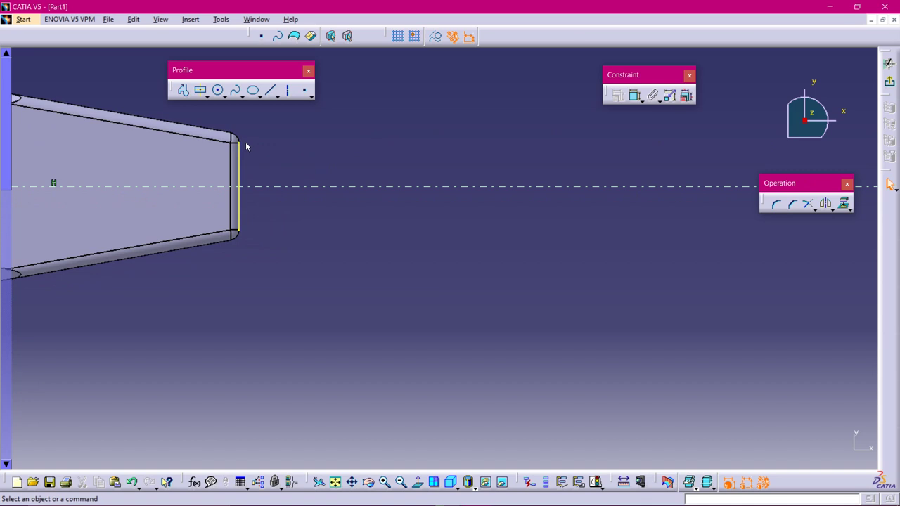
Sketch a profile with a sloped line about 0.191 ft long from the projected edge's upper endpoint to the axis, returning along the axis to the edge.
{"action": "left_click", "coordinate": [183, 90]}
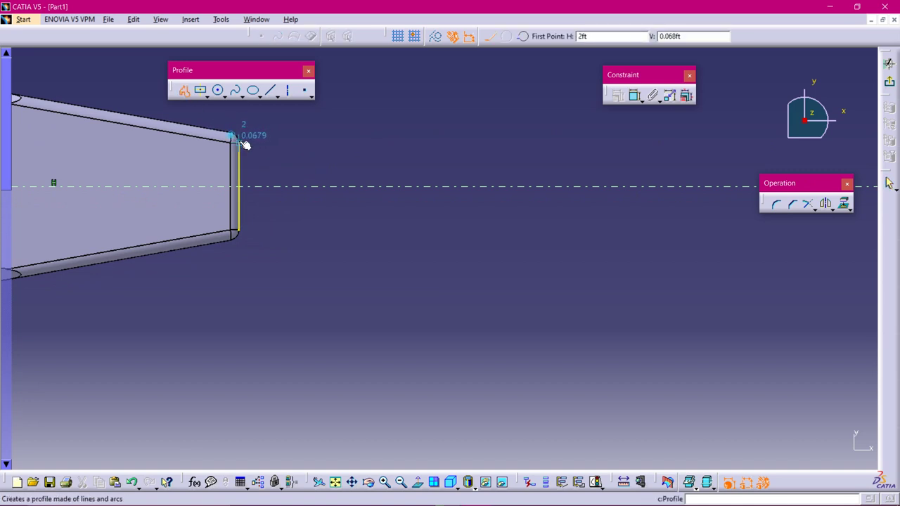
{"action": "left_click", "coordinate": [241, 144]}
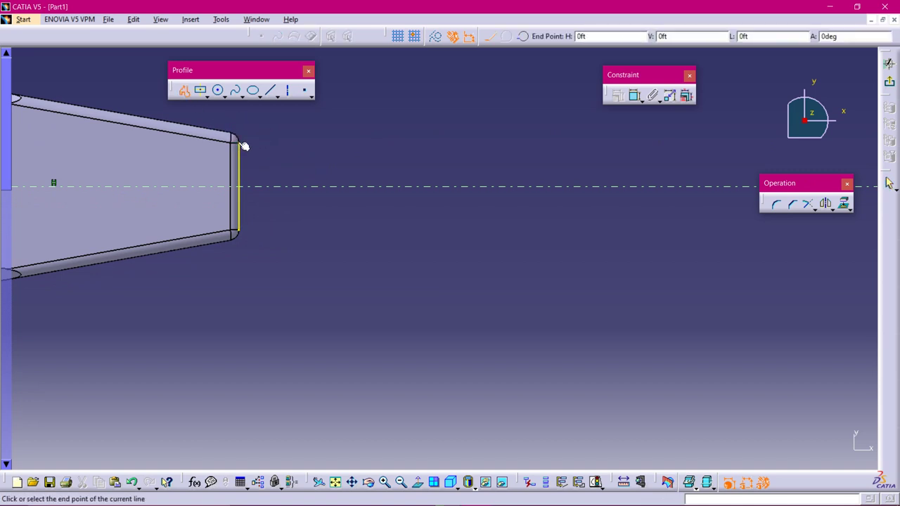
{"action": "left_click", "coordinate": [357, 185]}
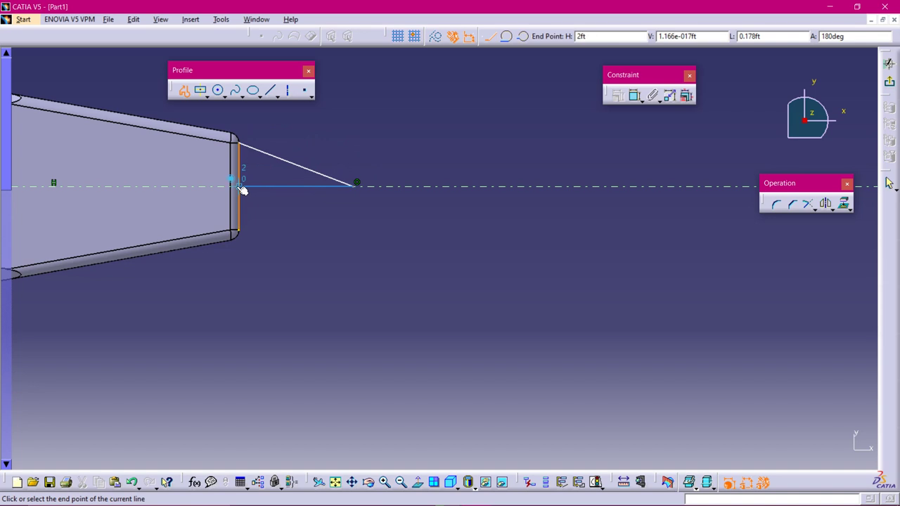
{"action": "left_click", "coordinate": [242, 186]}
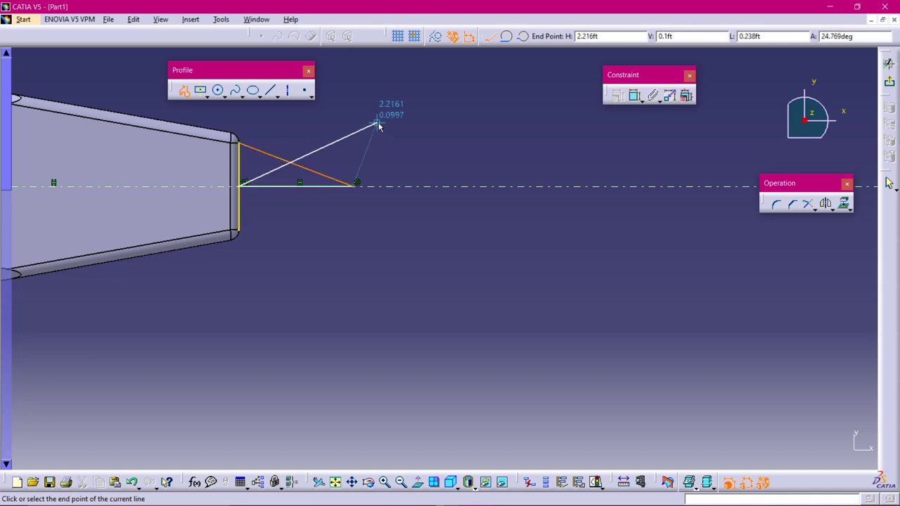
{"action": "key", "text": "Escape"}
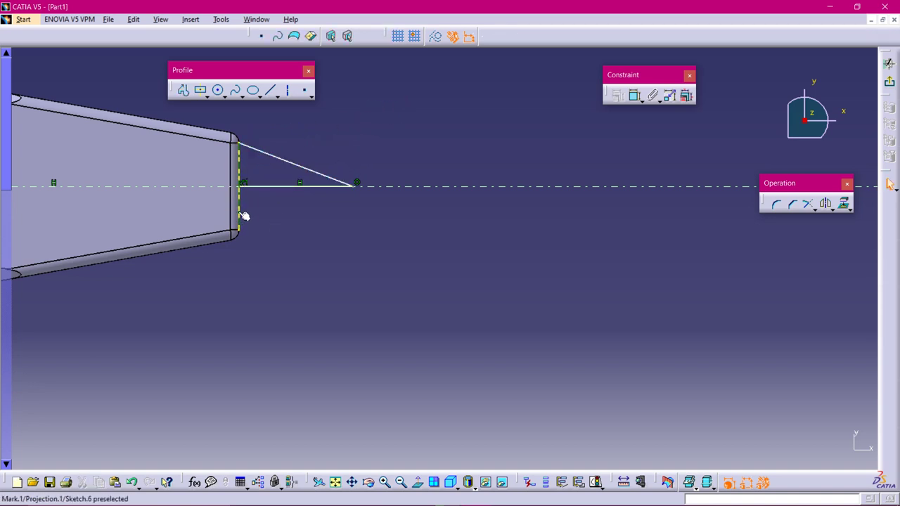
Isolate the projected vertical edge at the tip so it becomes independent sketch geometry.
{"action": "right_click", "coordinate": [244, 215]}
{"action": "mouse_move", "coordinate": [315, 397]}
{"action": "left_click", "coordinate": [449, 291]}
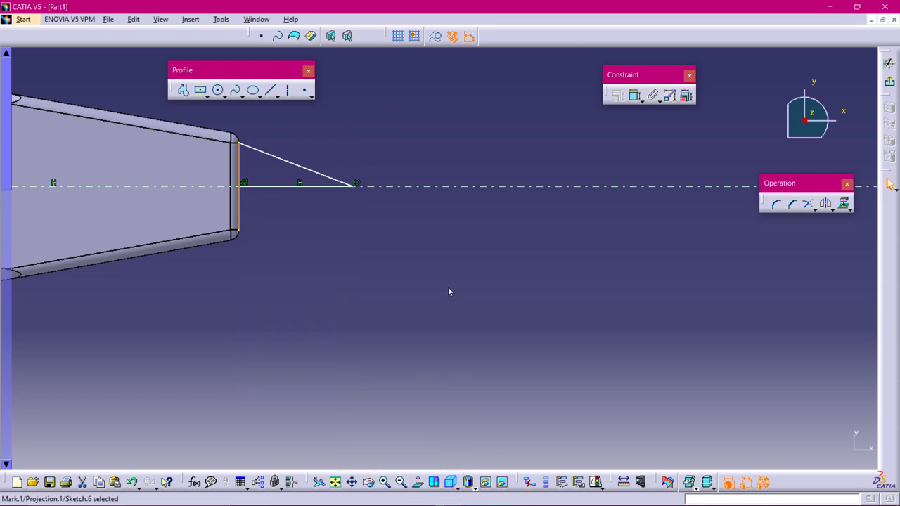
{"action": "right_click", "coordinate": [245, 199]}
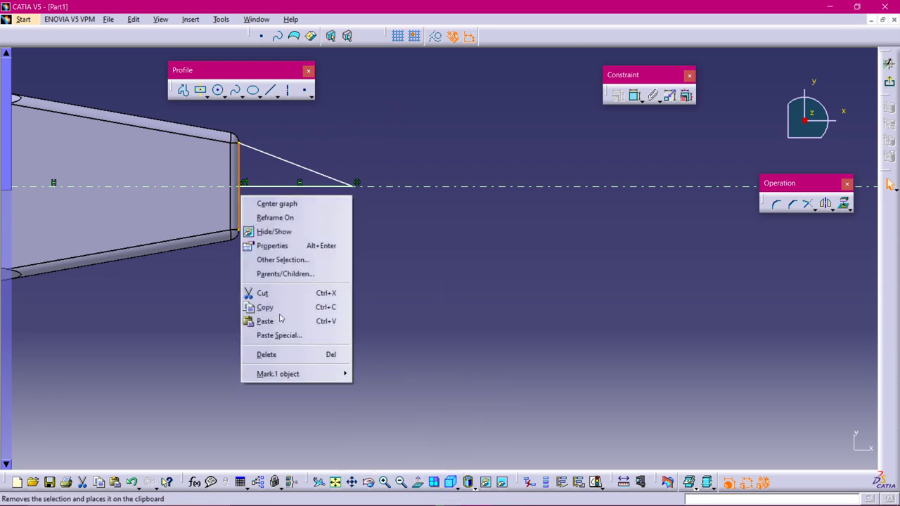
{"action": "mouse_move", "coordinate": [291, 374]}
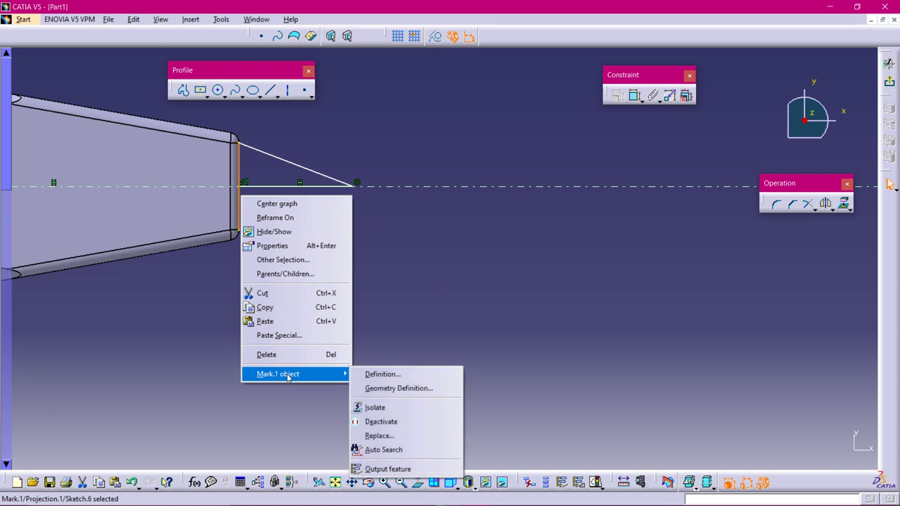
{"action": "left_click", "coordinate": [420, 408]}
{"action": "left_click", "coordinate": [340, 284]}
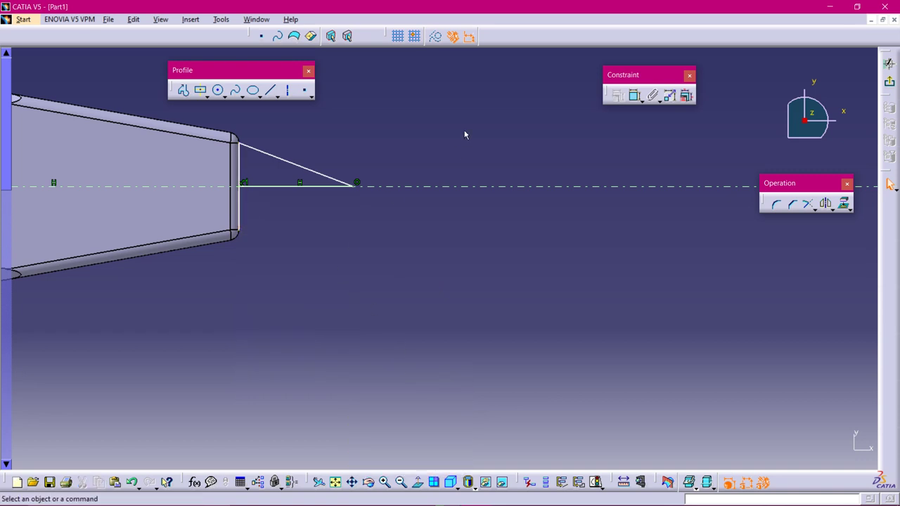
Dimension the lengths of the isolated vertical line and the profile's sloped line.
{"action": "left_click", "coordinate": [634, 96]}
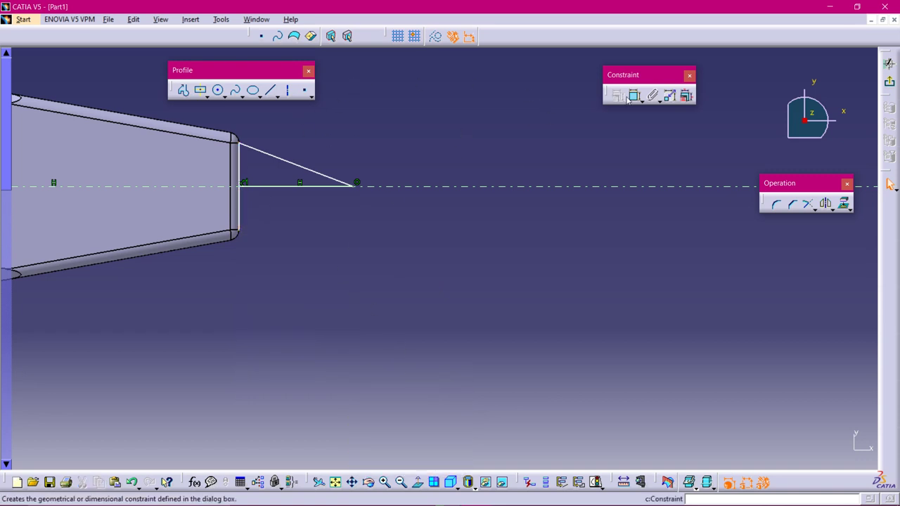
{"action": "left_click", "coordinate": [243, 165]}
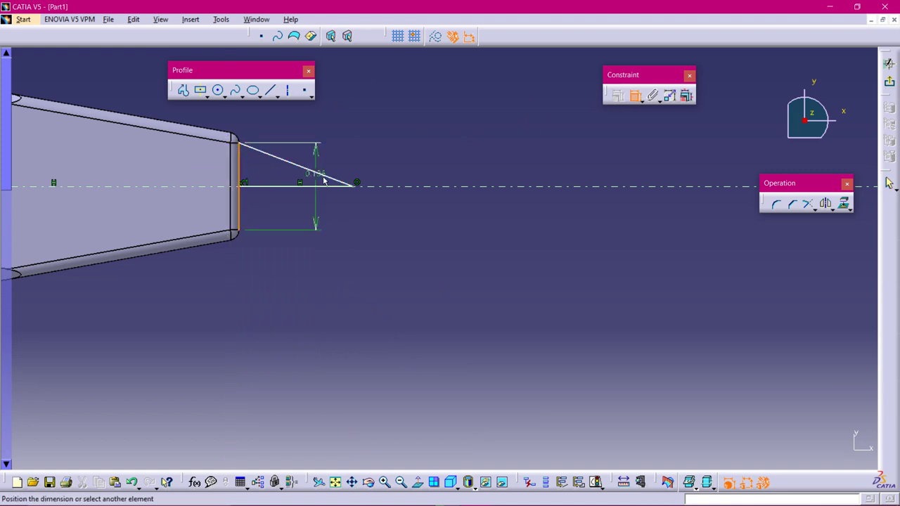
{"action": "left_click", "coordinate": [304, 208]}
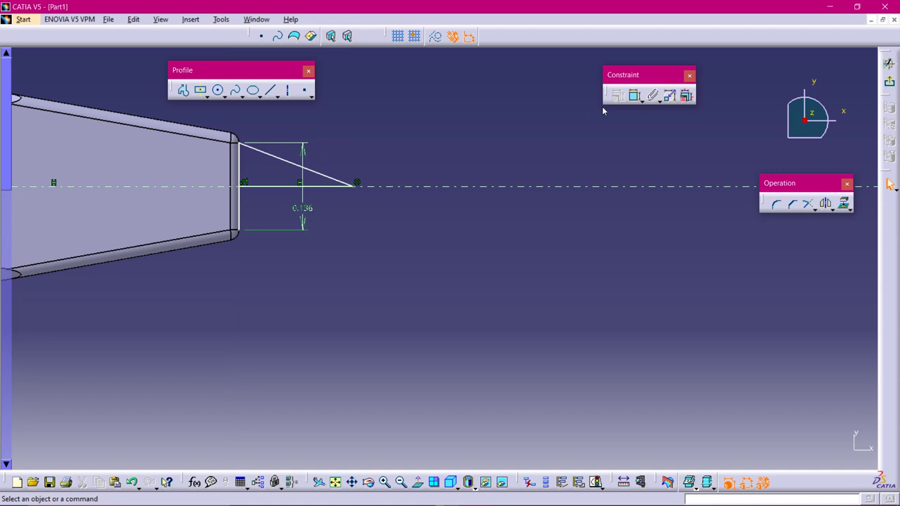
{"action": "left_click", "coordinate": [635, 95]}
{"action": "left_click", "coordinate": [318, 171]}
{"action": "left_click", "coordinate": [343, 135]}
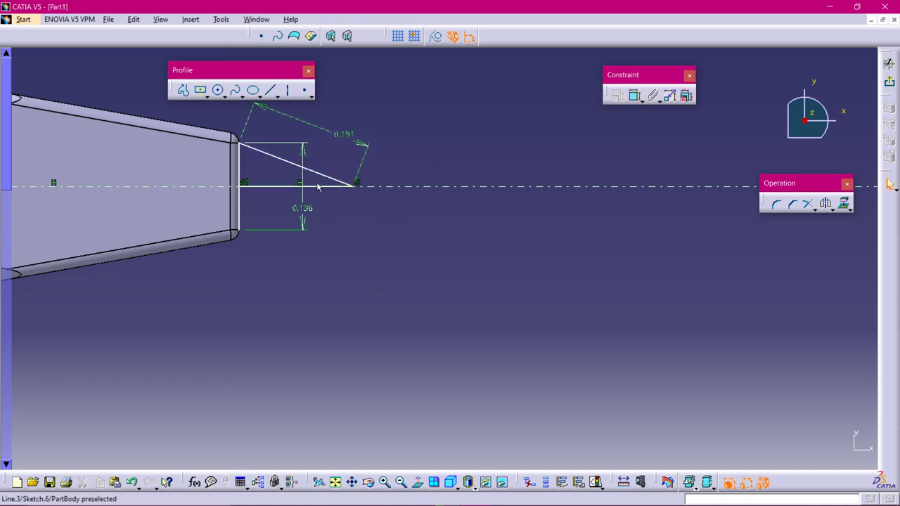
{"action": "left_click", "coordinate": [240, 161]}
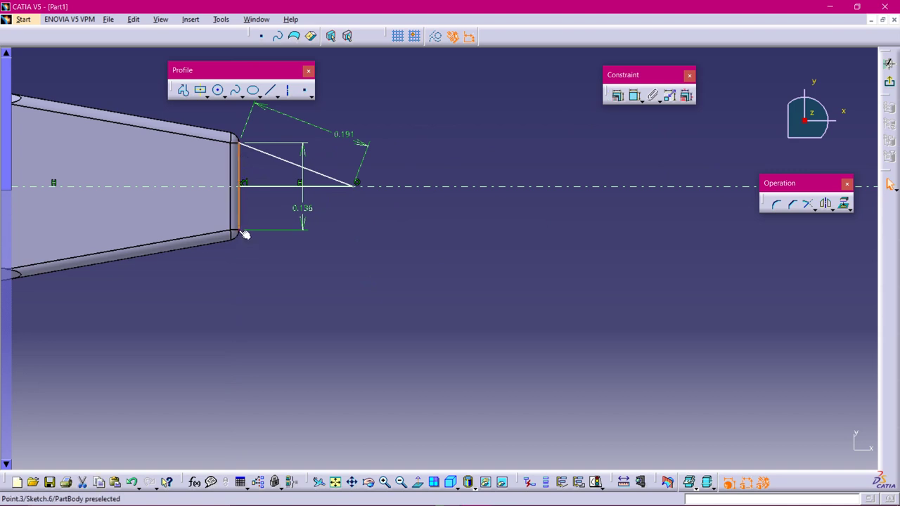
{"action": "left_click", "coordinate": [635, 96]}
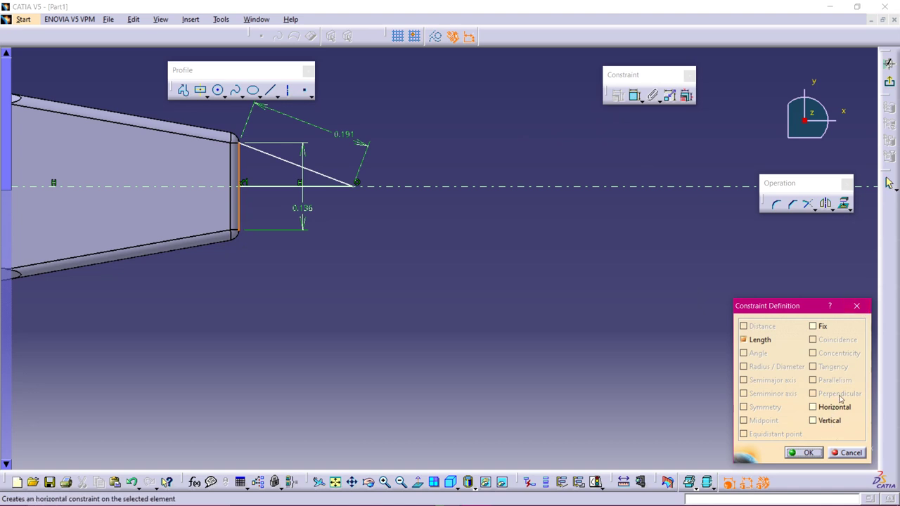
{"action": "left_click", "coordinate": [857, 307]}
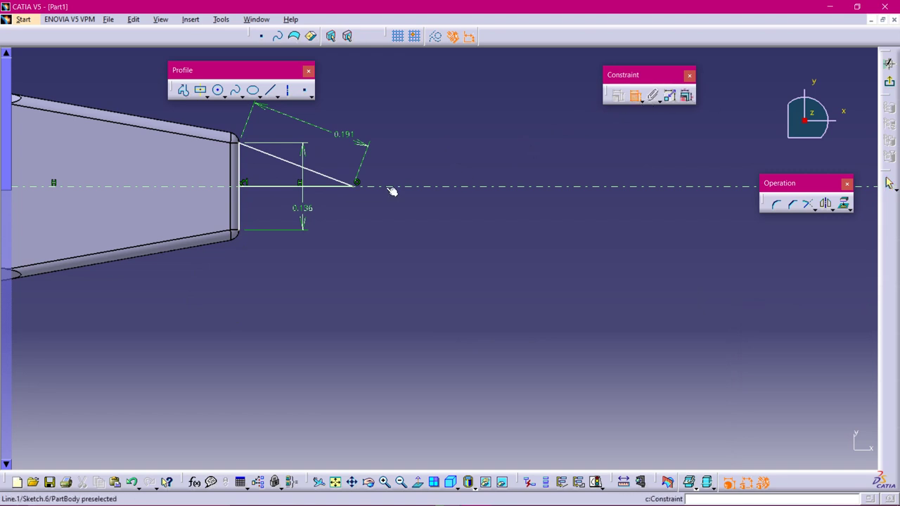
Add an angle dimension between the profile's sloped line and its horizontal line.
{"action": "left_click", "coordinate": [313, 172]}
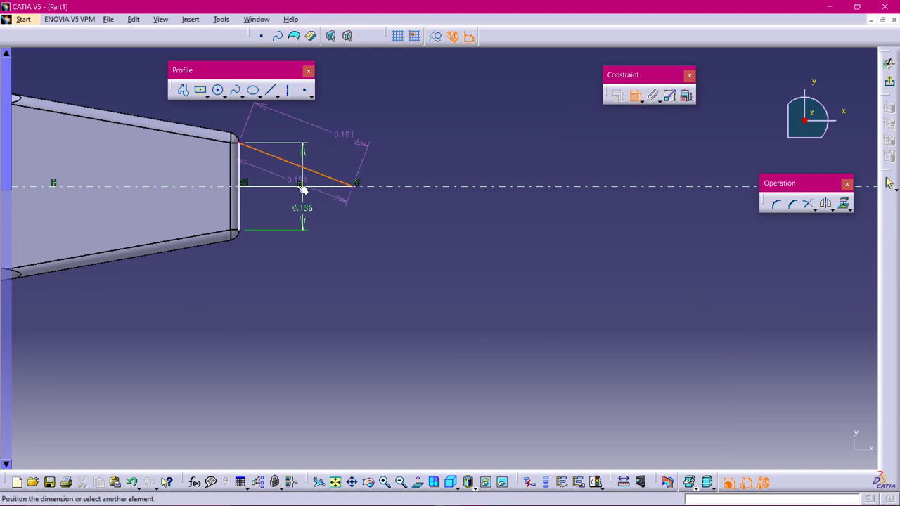
{"action": "left_click", "coordinate": [299, 186]}
{"action": "left_click", "coordinate": [289, 185]}
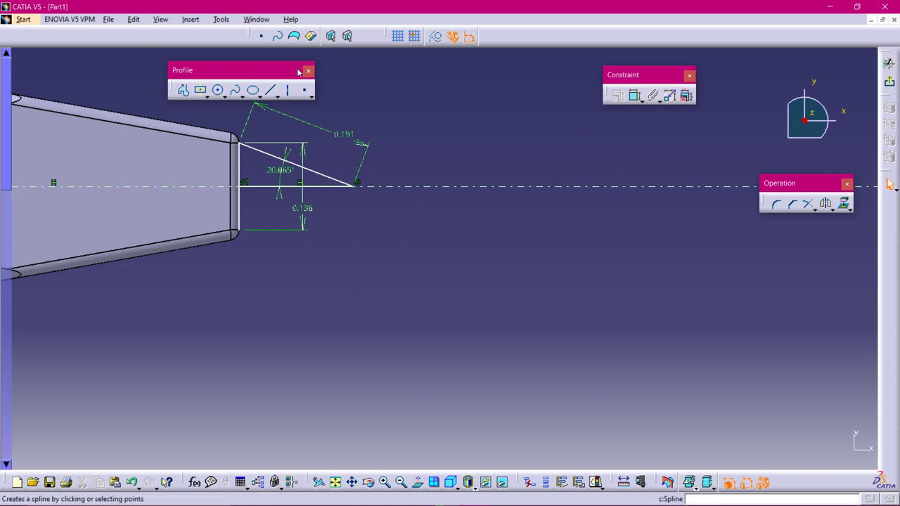
Quick Trim the part of the vertical line below the axis, accepting conversion of its length constraint into a distance.
{"action": "left_click", "coordinate": [812, 208]}
{"action": "left_click", "coordinate": [856, 222]}
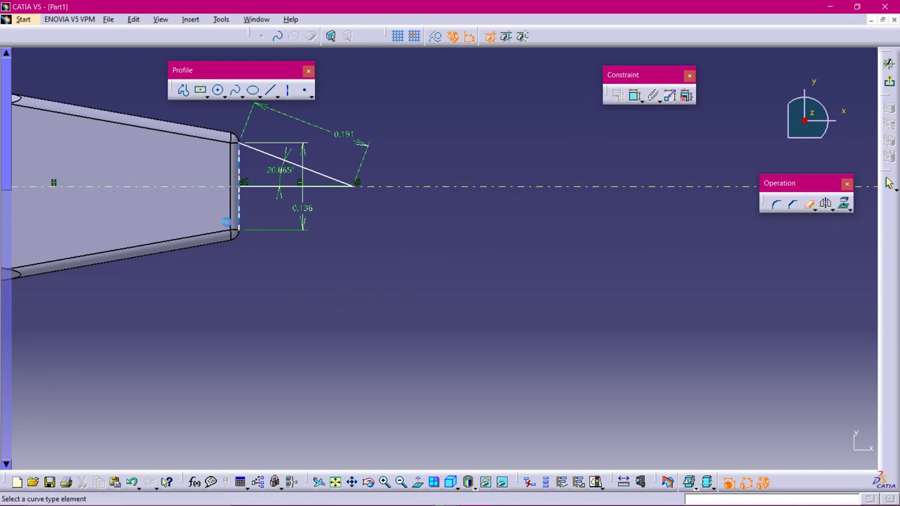
{"action": "left_click", "coordinate": [245, 214]}
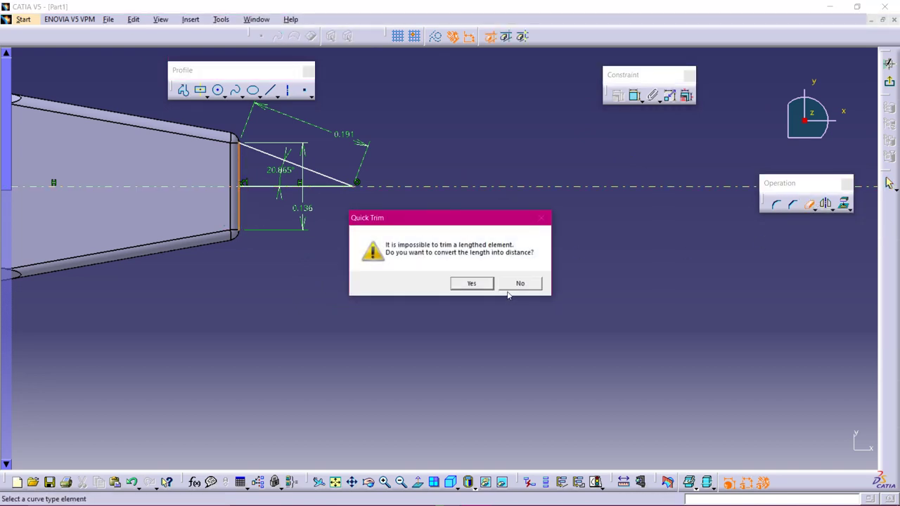
{"action": "left_click", "coordinate": [475, 284]}
{"action": "left_click", "coordinate": [480, 285]}
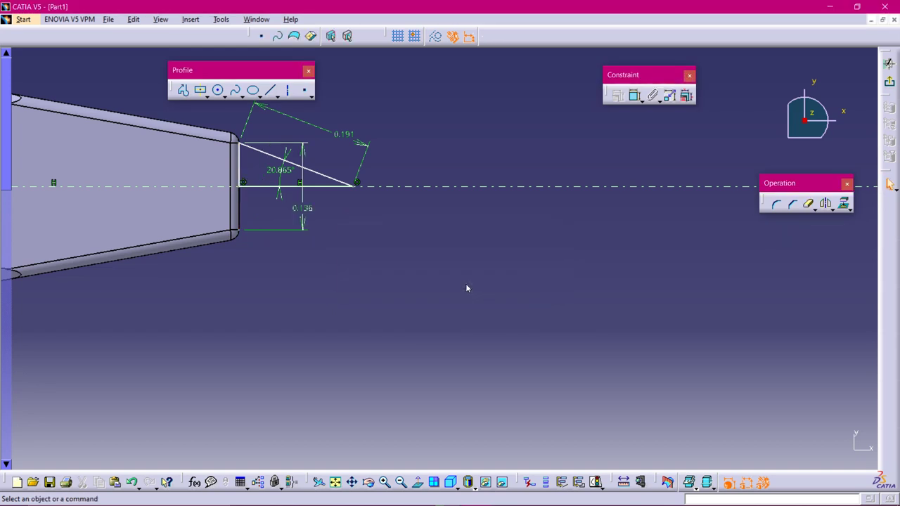
Set the sloped line's length to 0.2 ft.
{"action": "scroll", "coordinate": [478, 191], "scroll_direction": "down", "scroll_amount": 3}
{"action": "mouse_move", "coordinate": [429, 333]}
{"action": "middle_mouse_down"}
{"action": "mouse_move", "coordinate": [428, 317]}
{"action": "mouse_move", "coordinate": [625, 286]}
{"action": "mouse_move", "coordinate": [623, 337]}
{"action": "mouse_move", "coordinate": [603, 344]}
{"action": "mouse_move", "coordinate": [583, 232]}
{"action": "mouse_move", "coordinate": [361, 313]}
{"action": "mouse_move", "coordinate": [340, 261]}
{"action": "mouse_move", "coordinate": [360, 131]}
{"action": "middle_mouse_up"}
{"action": "double_click", "coordinate": [363, 130]}
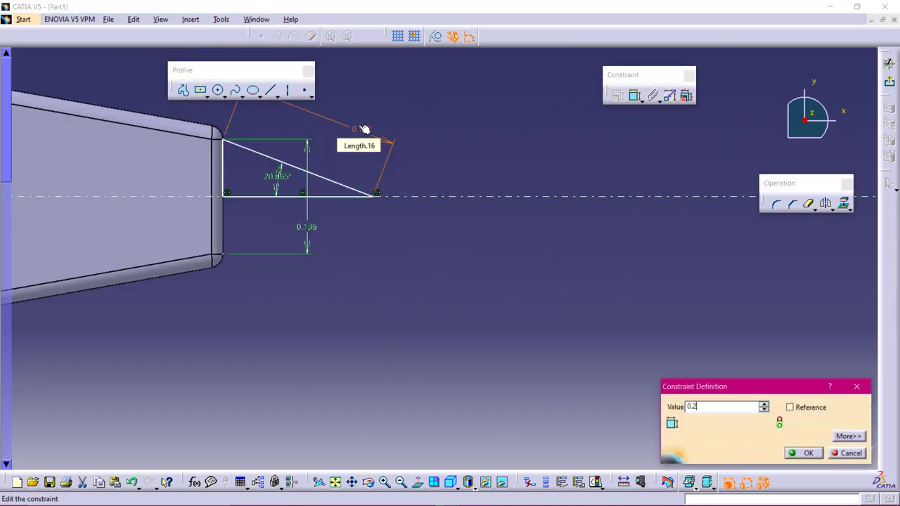
{"action": "type", "text": "0.2"}
{"action": "left_click", "coordinate": [809, 454]}
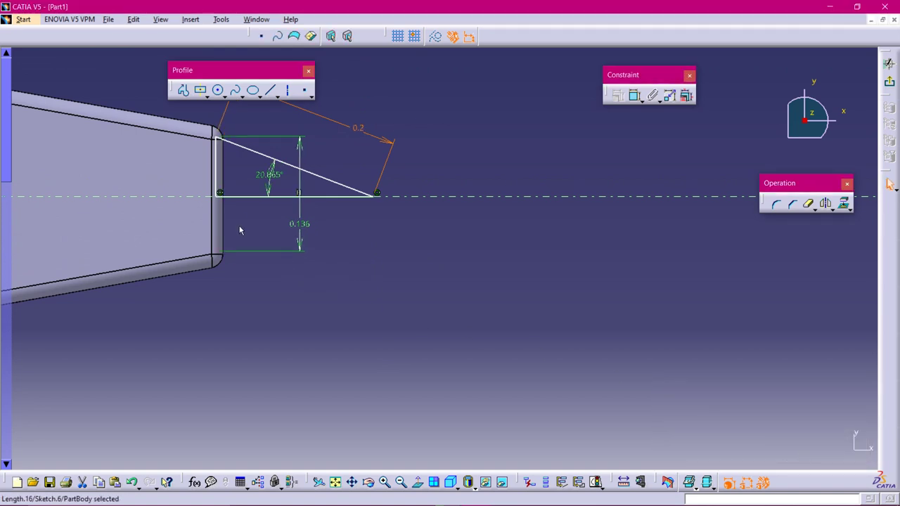
Constrain the profile's vertical line as coincident with the tapered tip's end edge and exit the sketch.
{"action": "left_click", "coordinate": [220, 192], "text": "ctrl"}
{"action": "left_click", "coordinate": [219, 177], "text": "ctrl"}
{"action": "left_click", "coordinate": [307, 225]}
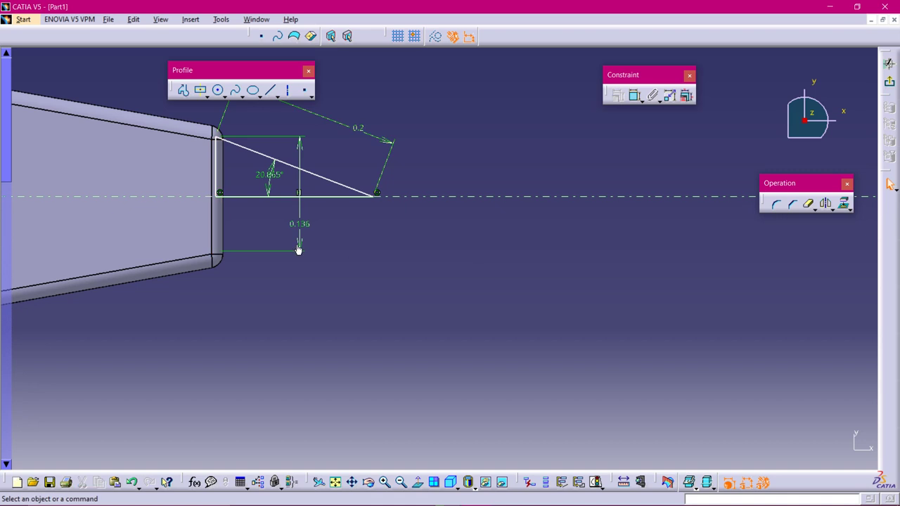
{"action": "left_click", "coordinate": [226, 167]}
{"action": "left_click", "coordinate": [606, 95]}
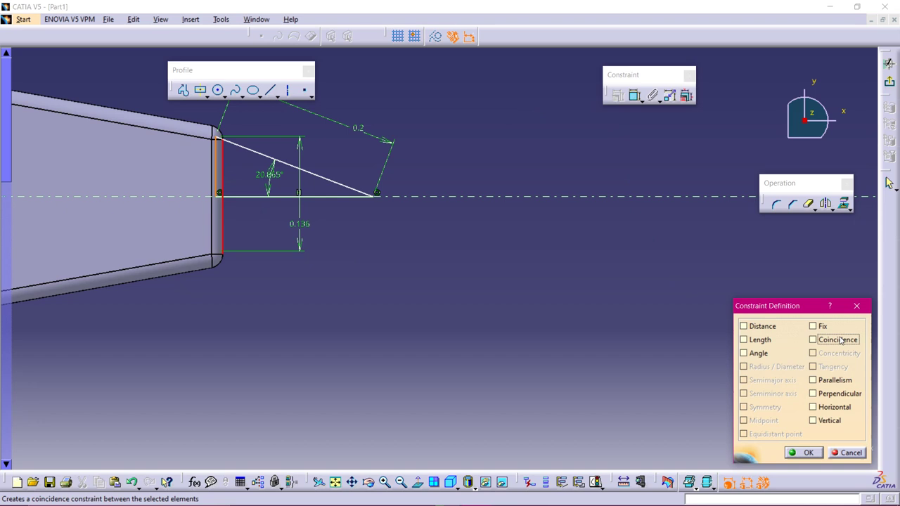
{"action": "left_click", "coordinate": [838, 340]}
{"action": "left_click", "coordinate": [804, 453]}
{"action": "middle_click_drag", "start_coordinate": [412, 303], "coordinate": [415, 392], "text": "ctrl"}
{"action": "middle_click_drag", "start_coordinate": [443, 319], "coordinate": [502, 292], "text": "ctrl"}
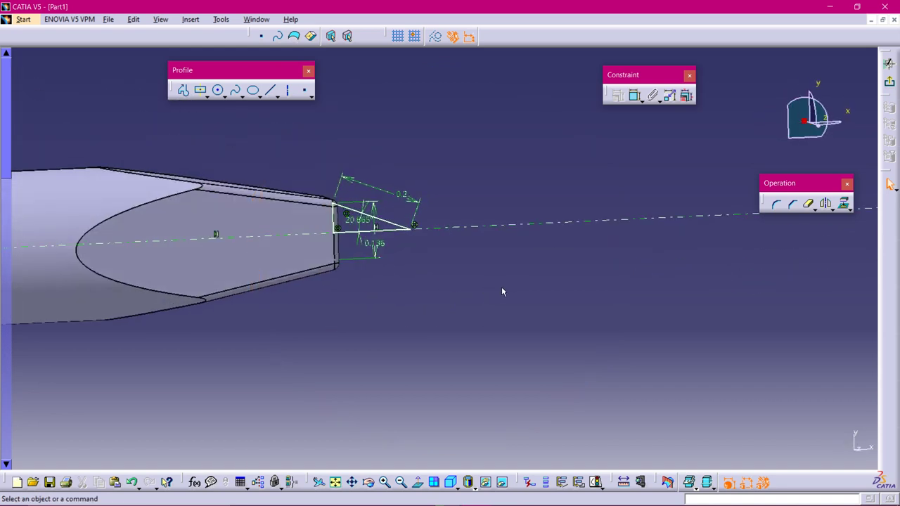
{"action": "left_click", "coordinate": [889, 81]}
Start a Shaft feature with the triangular tip sketch as its profile and a first angle of 360 degrees.
{"action": "middle_click_drag", "start_coordinate": [561, 306], "coordinate": [478, 238]}
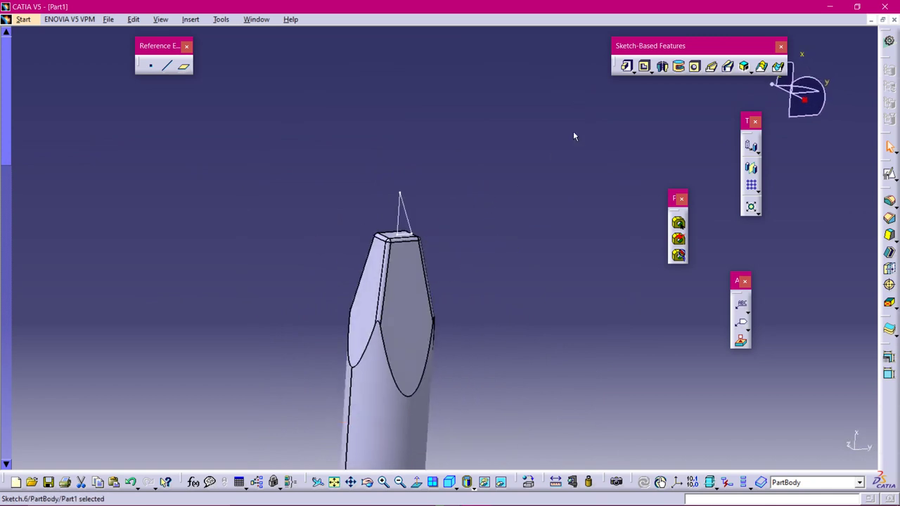
{"action": "left_click", "coordinate": [661, 66]}
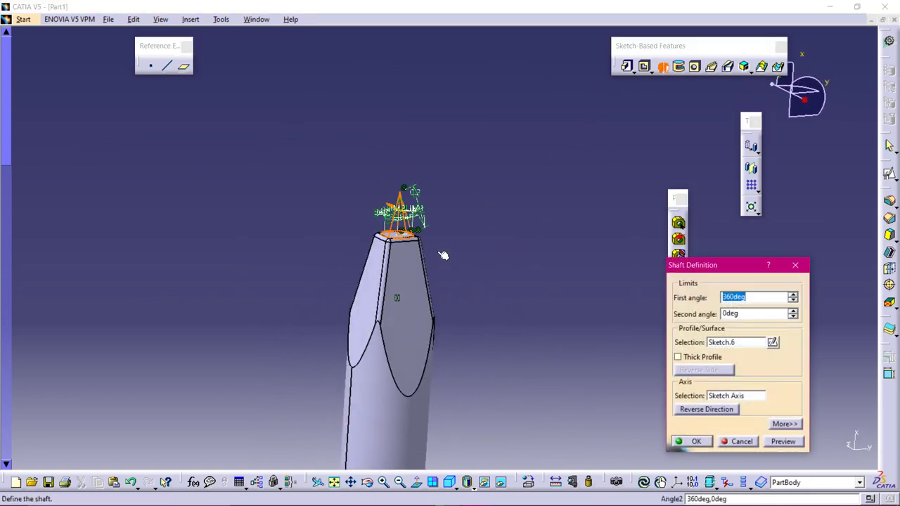
{"action": "key", "text": "Escape"}
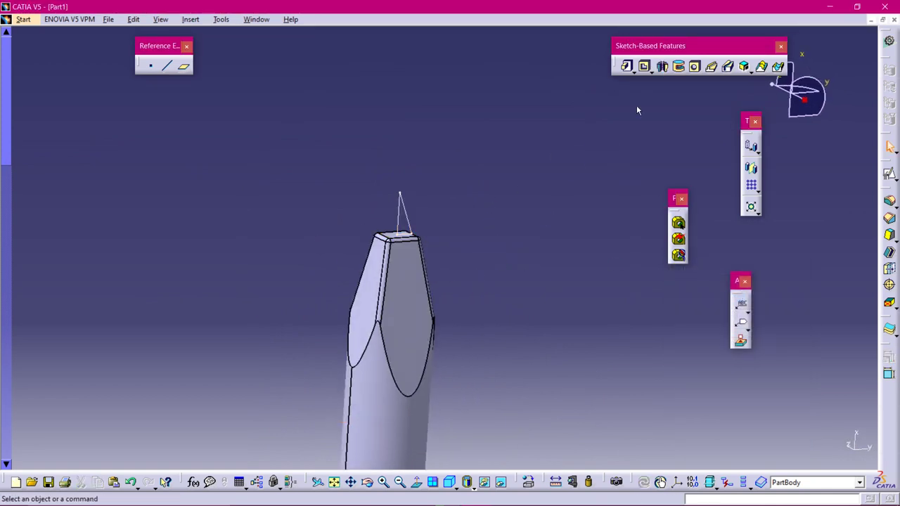
{"action": "left_click", "coordinate": [662, 66]}
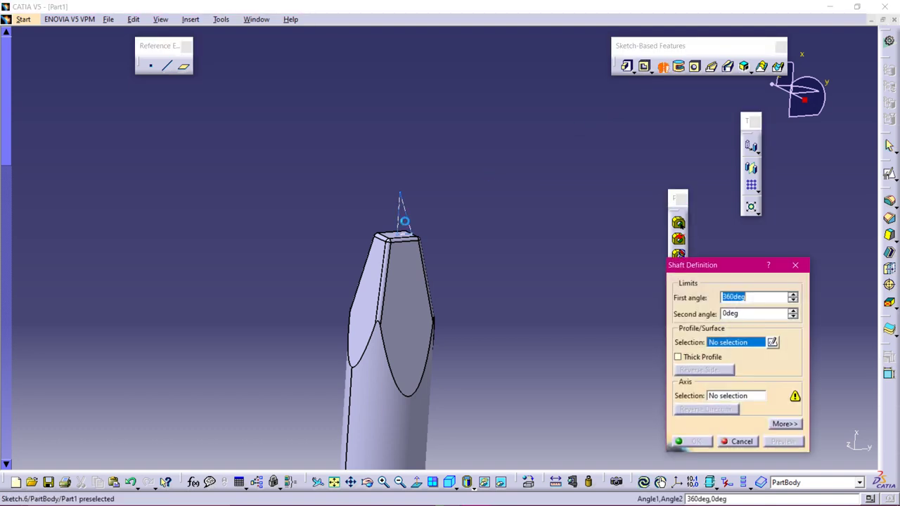
{"action": "left_click", "coordinate": [412, 213]}
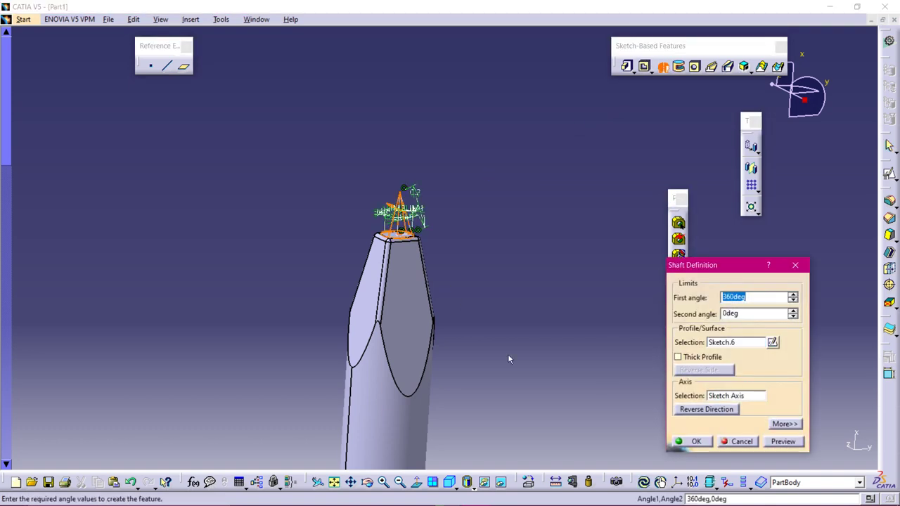
Use the cylinder's own centre axis as the shaft's rotation axis and preview the cone on the tip.
{"action": "mouse_move", "coordinate": [504, 336]}
{"action": "middle_mouse_down"}
{"action": "mouse_move", "coordinate": [487, 276]}
{"action": "mouse_move", "coordinate": [499, 316]}
{"action": "mouse_move", "coordinate": [494, 373]}
{"action": "mouse_move", "coordinate": [520, 176]}
{"action": "middle_mouse_up"}
{"action": "left_click", "coordinate": [727, 398]}
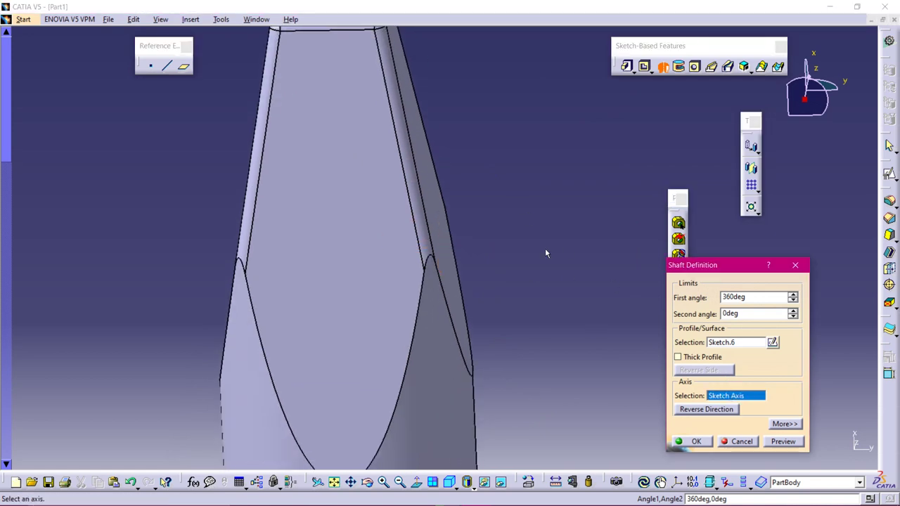
{"action": "mouse_move", "coordinate": [496, 215]}
{"action": "middle_mouse_down"}
{"action": "mouse_move", "coordinate": [494, 333]}
{"action": "mouse_move", "coordinate": [465, 254]}
{"action": "middle_mouse_up"}
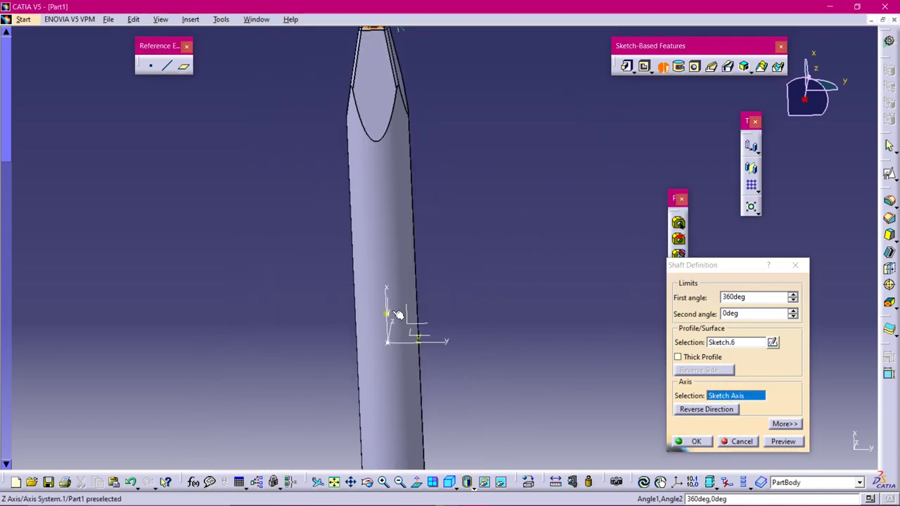
{"action": "middle_click_drag", "start_coordinate": [397, 306], "coordinate": [379, 306]}
{"action": "left_click", "coordinate": [453, 252]}
{"action": "middle_click_drag", "start_coordinate": [546, 187], "coordinate": [498, 163], "text": "ctrl"}
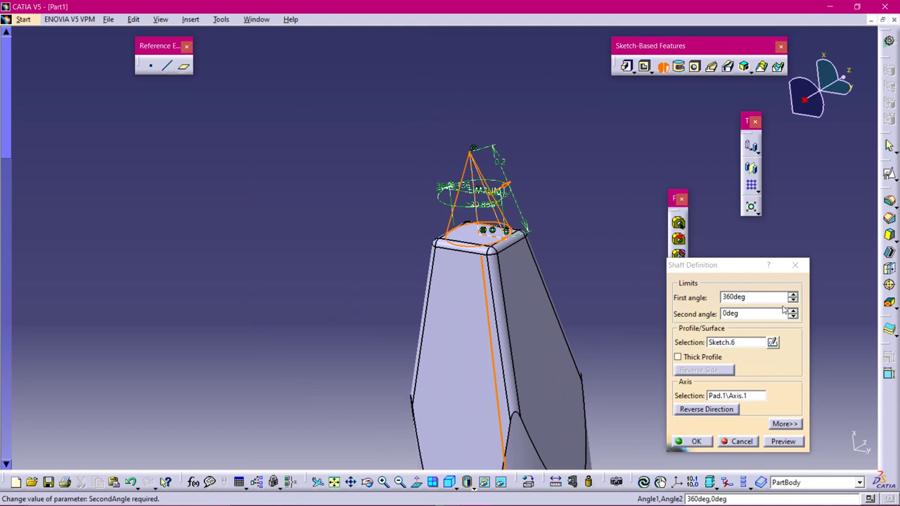
{"action": "left_click", "coordinate": [783, 442]}
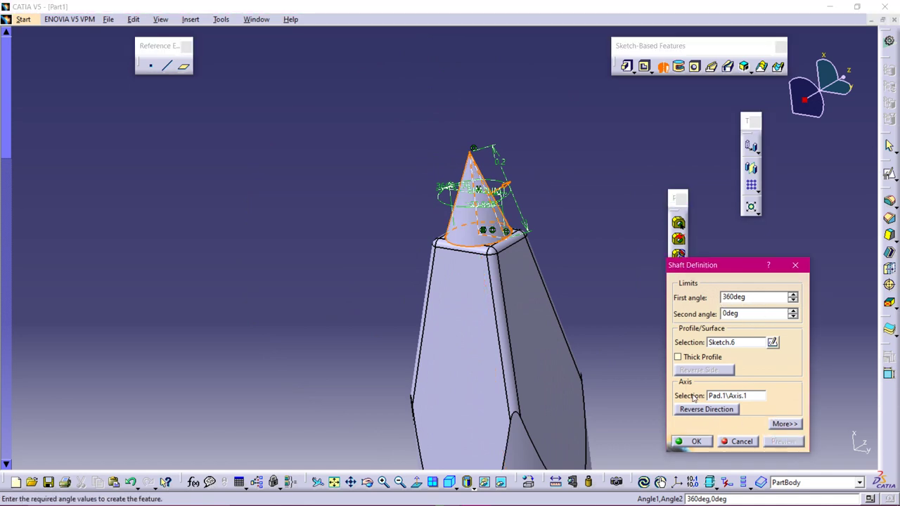
Create the 360-degree shaft so the tapered tip ends in a cone.
{"action": "left_click", "coordinate": [685, 442]}
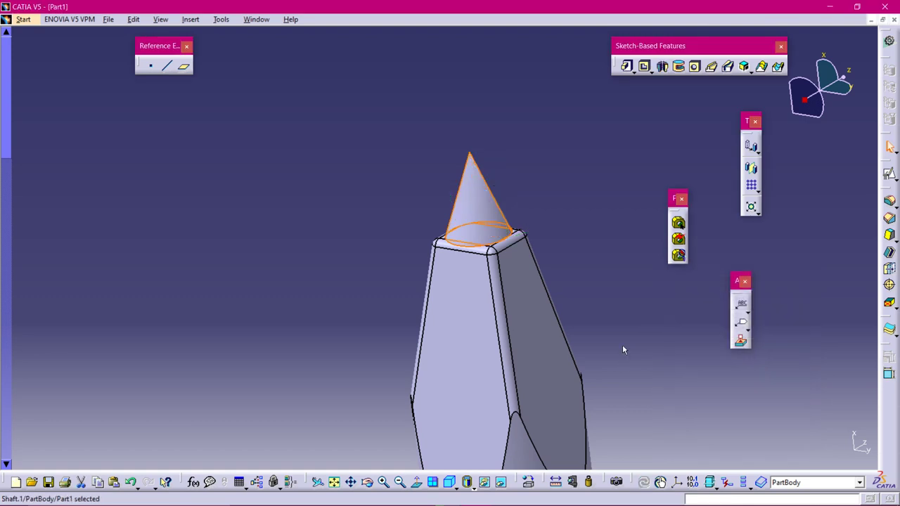
{"action": "middle_click_drag", "start_coordinate": [583, 190], "coordinate": [457, 242]}
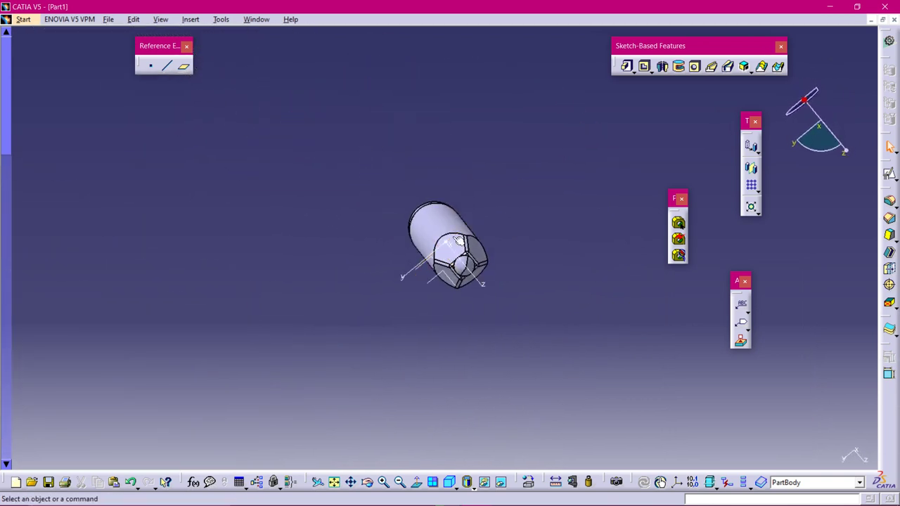
{"action": "middle_click_drag", "start_coordinate": [506, 354], "coordinate": [563, 274]}
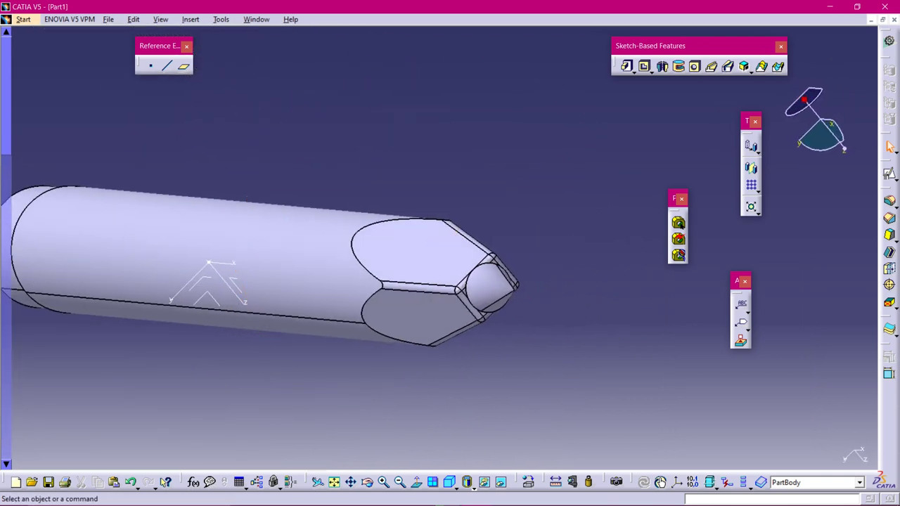
{"action": "left_click", "coordinate": [503, 495]}
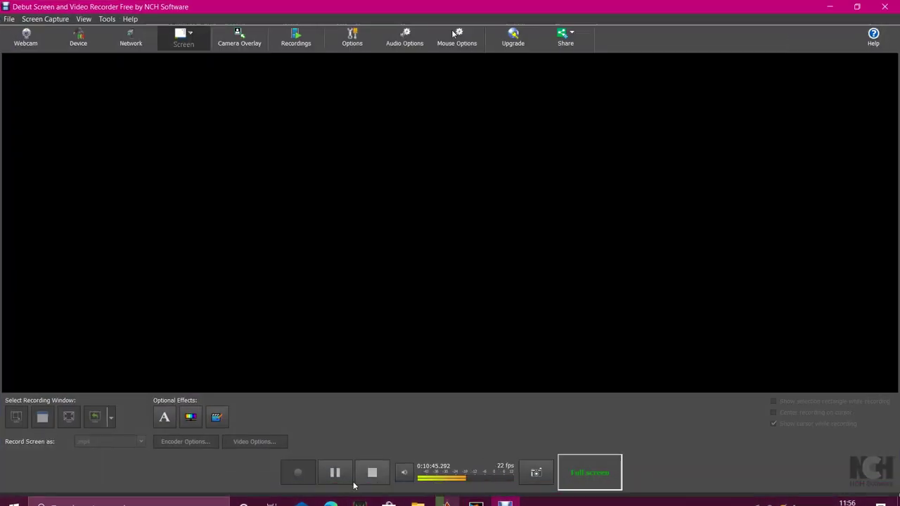
{"action": "left_click", "coordinate": [341, 476]}
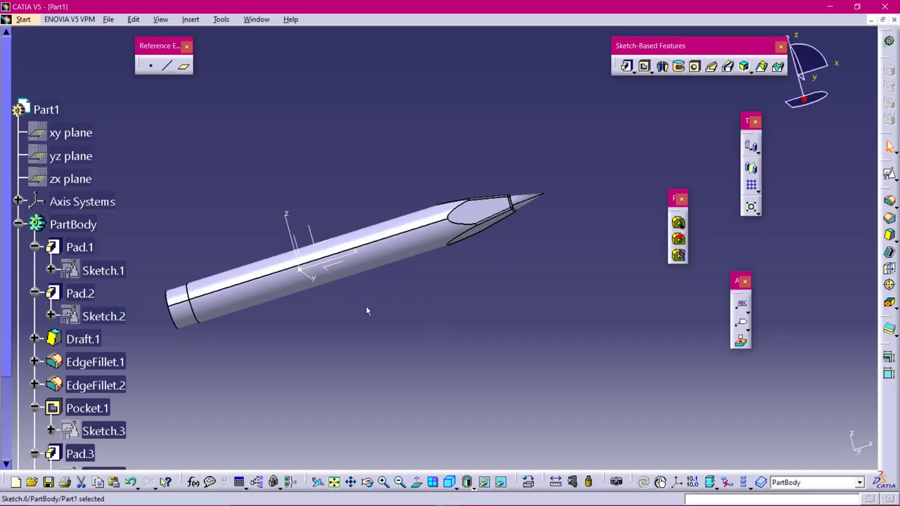
{"action": "middle_click_drag", "start_coordinate": [366, 313], "coordinate": [379, 366]}
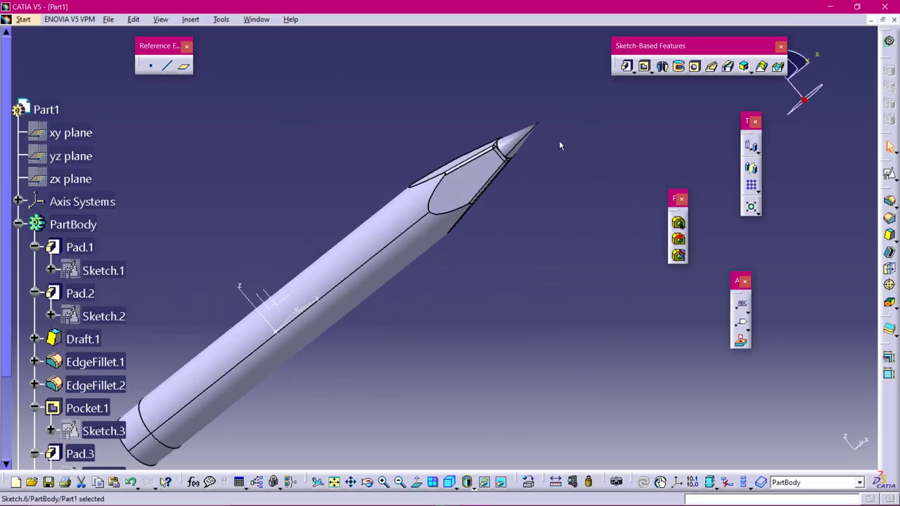
{"action": "left_click", "coordinate": [679, 67]}
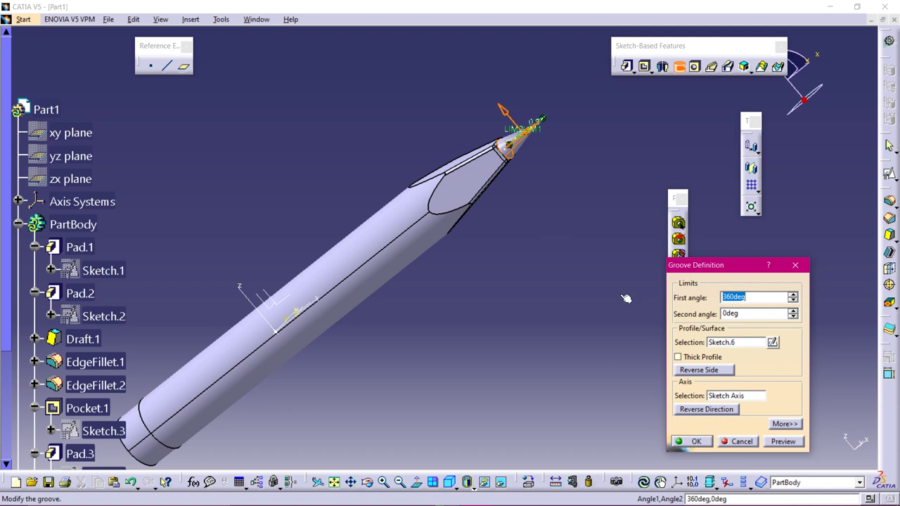
{"action": "left_click", "coordinate": [696, 441]}
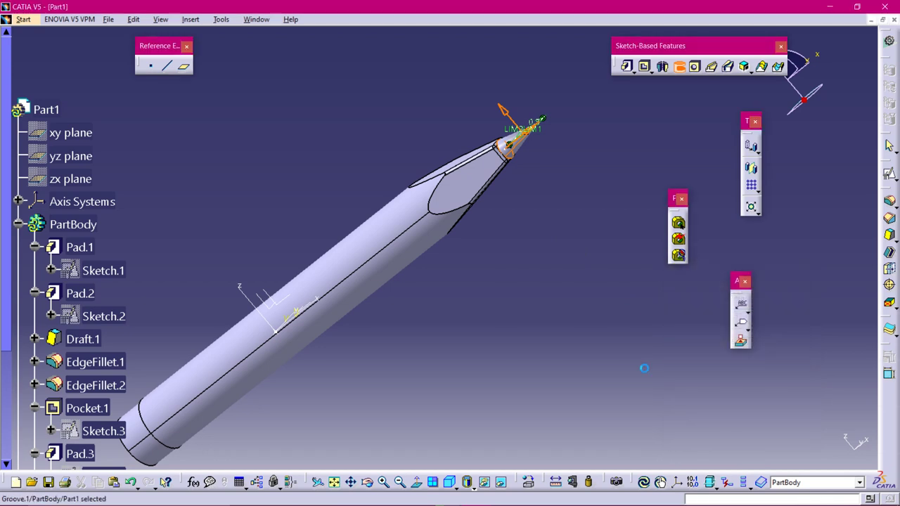
{"action": "left_click", "coordinate": [555, 322]}
Create a positioned sketch on the axis system's XY plane, using a projection point at the axis system's origin as the sketch origin.
{"action": "middle_click_drag", "start_coordinate": [376, 413], "coordinate": [454, 342]}
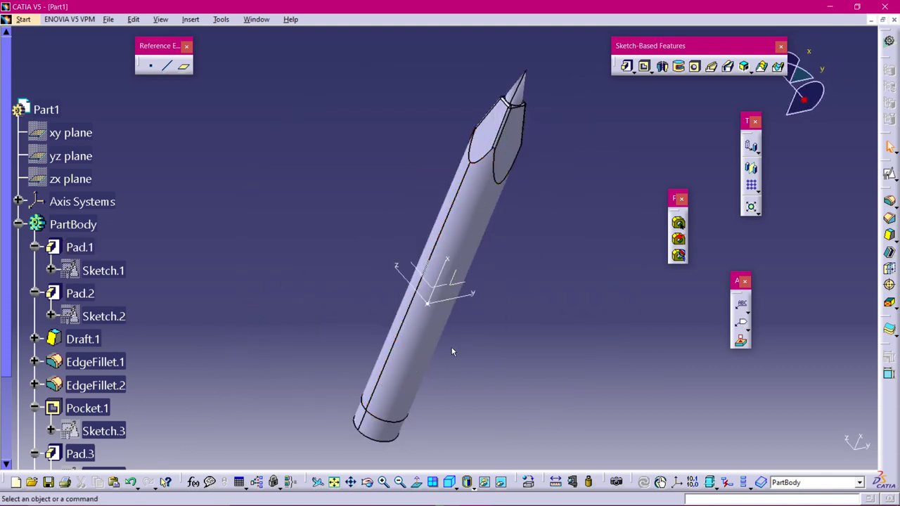
{"action": "middle_click_drag", "start_coordinate": [484, 342], "coordinate": [582, 308]}
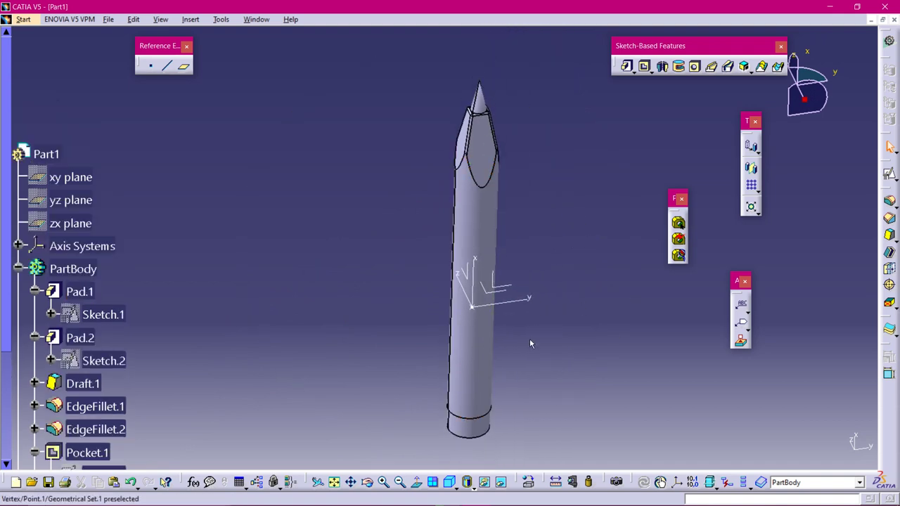
{"action": "left_click", "coordinate": [511, 287]}
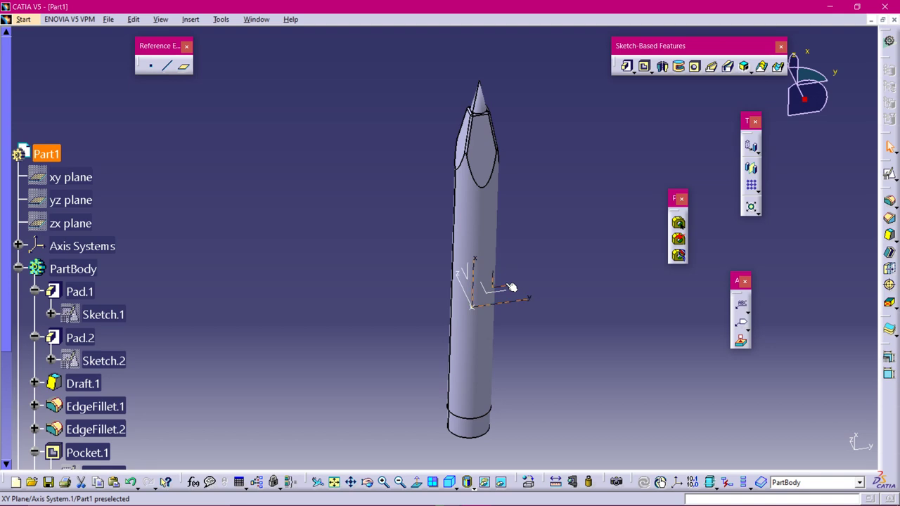
{"action": "left_click", "coordinate": [890, 174]}
{"action": "left_click", "coordinate": [836, 349]}
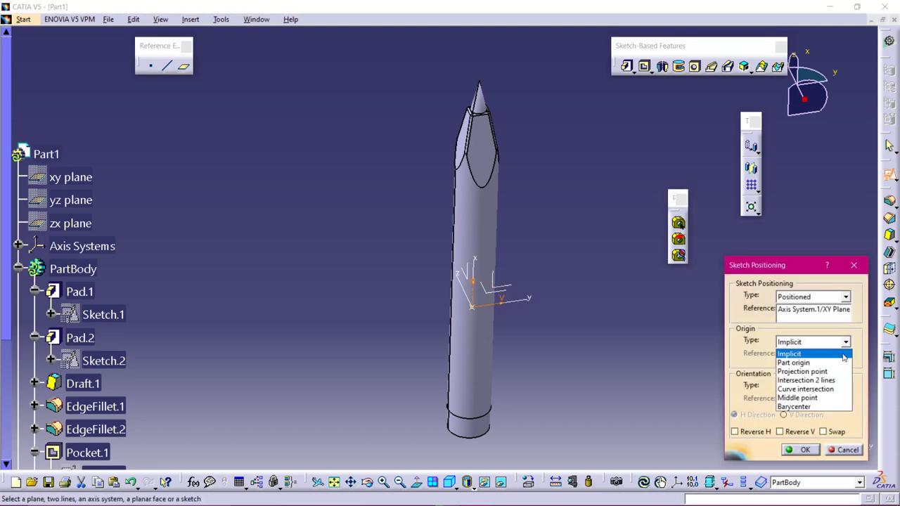
{"action": "left_click", "coordinate": [824, 372]}
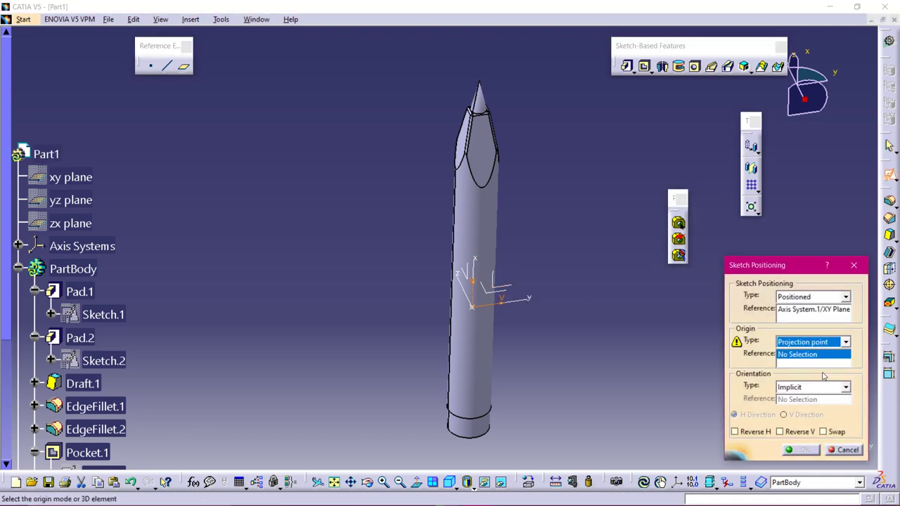
{"action": "left_click", "coordinate": [478, 311]}
{"action": "left_click", "coordinate": [805, 450]}
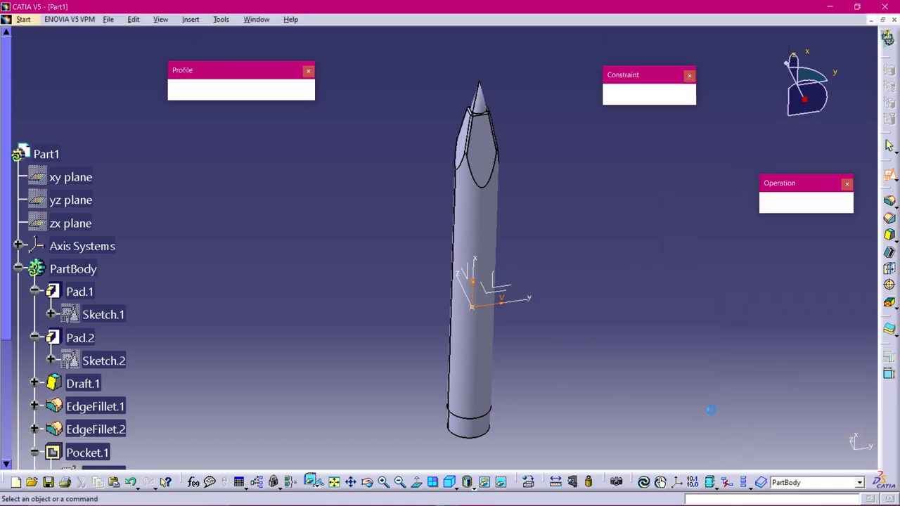
Sketch a rectangle about 0.46 ft wide and 0.13 ft high from the sketch origin down inside the cylinder.
{"action": "mouse_move", "coordinate": [434, 318]}
{"action": "middle_mouse_down"}
{"action": "mouse_move", "coordinate": [421, 267]}
{"action": "mouse_move", "coordinate": [382, 331]}
{"action": "mouse_move", "coordinate": [382, 306]}
{"action": "middle_mouse_up"}
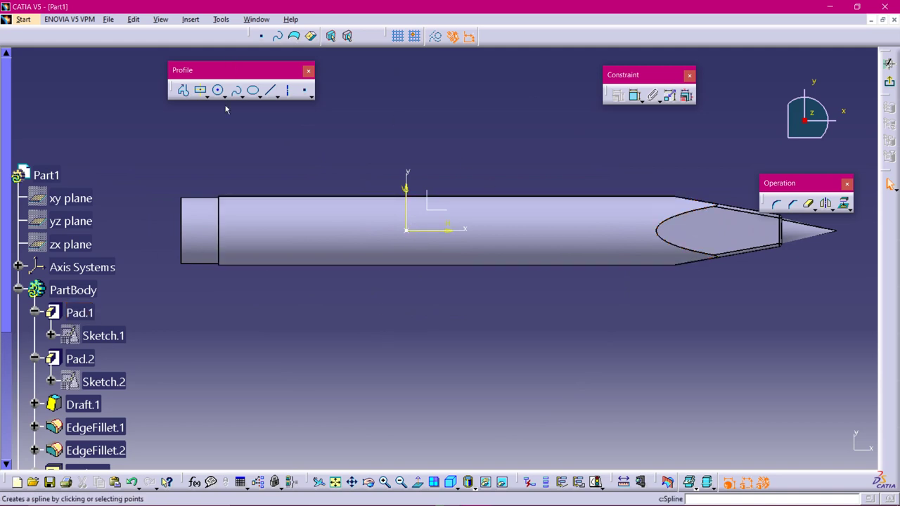
{"action": "left_click", "coordinate": [205, 97]}
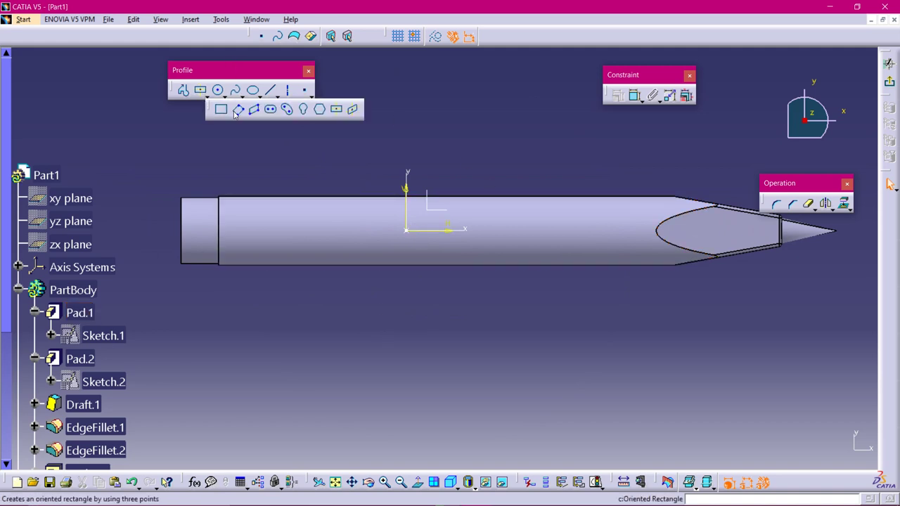
{"action": "left_click", "coordinate": [220, 110]}
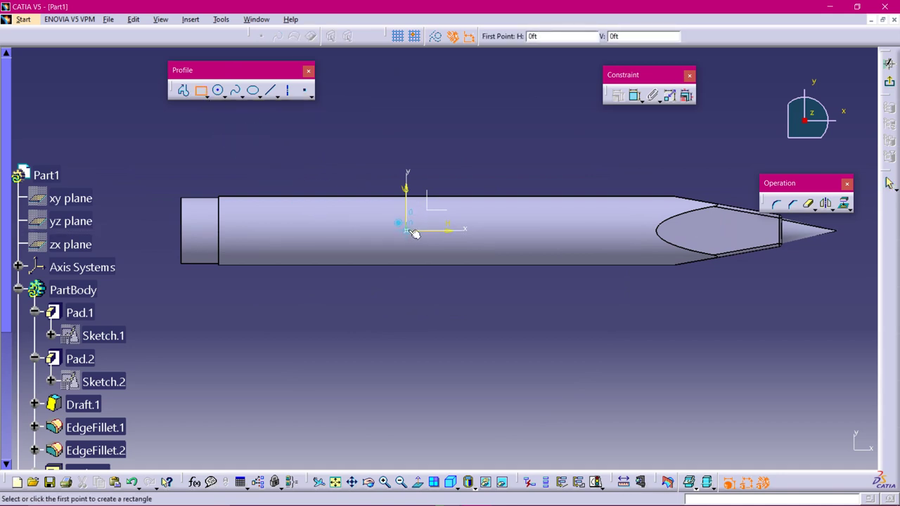
{"action": "left_click", "coordinate": [408, 230]}
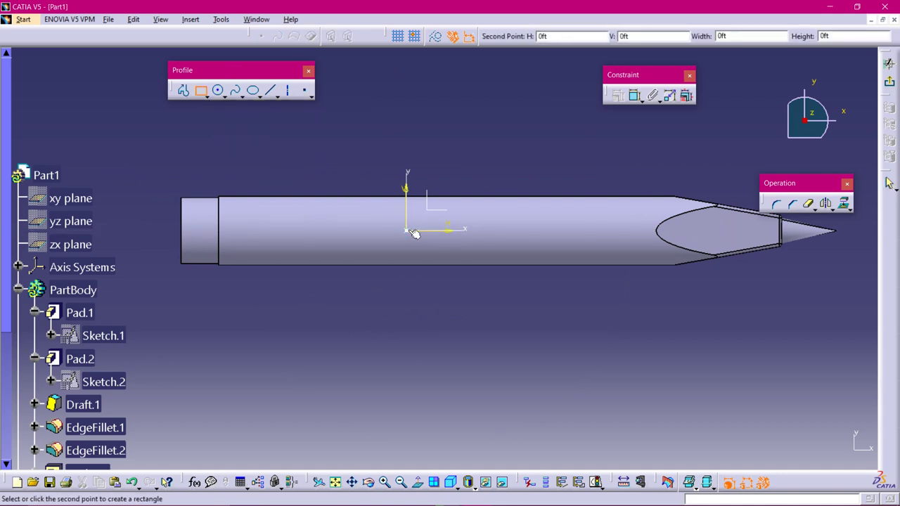
{"action": "left_click", "coordinate": [494, 258]}
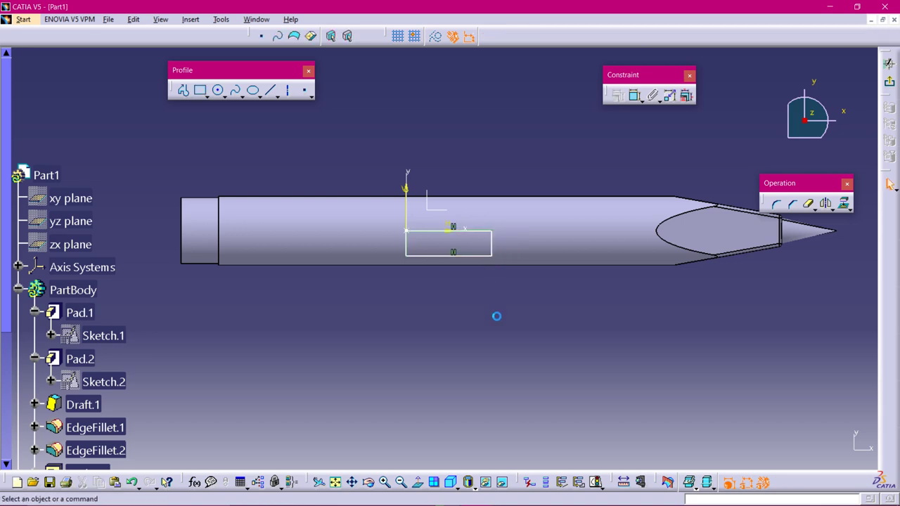
Try to constrain the rectangle's lower line as coincident with the cylinder's surface.
{"action": "left_click", "coordinate": [482, 256]}
{"action": "left_click", "coordinate": [483, 269], "text": "ctrl"}
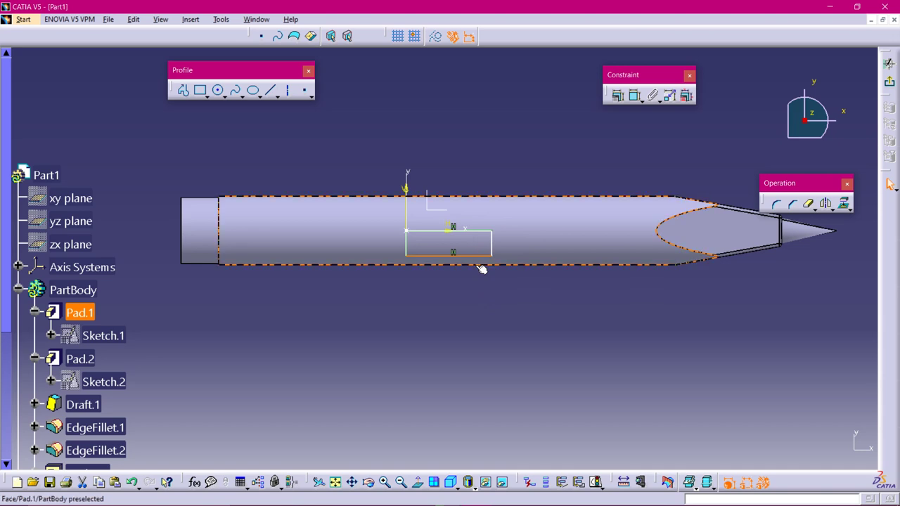
{"action": "left_click", "coordinate": [617, 97]}
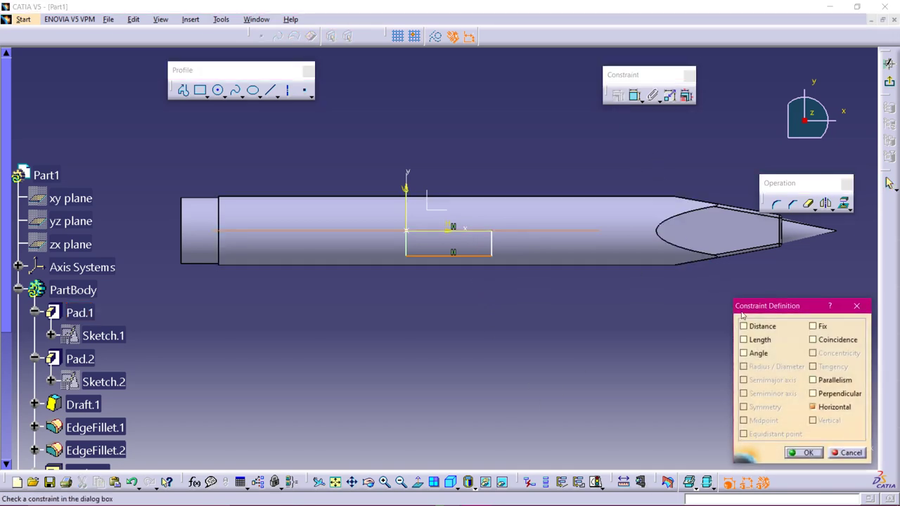
{"action": "left_click", "coordinate": [841, 341]}
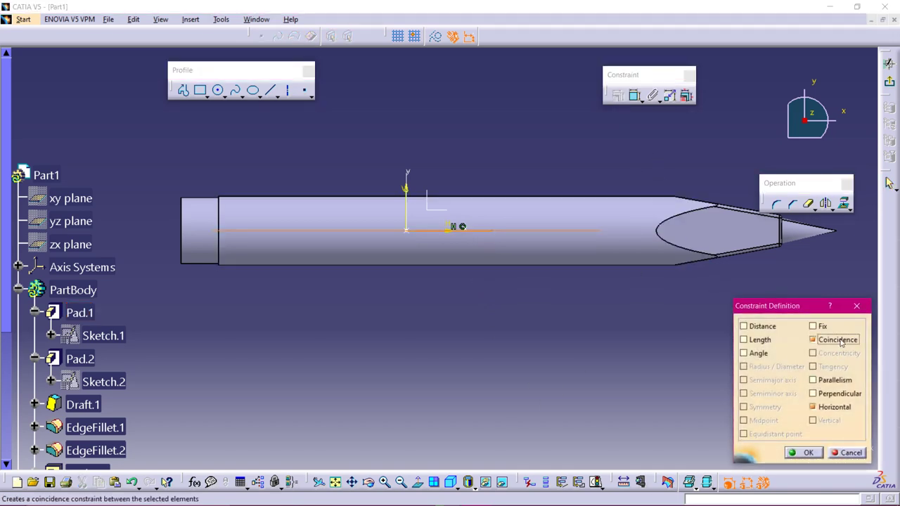
{"action": "left_click", "coordinate": [856, 305]}
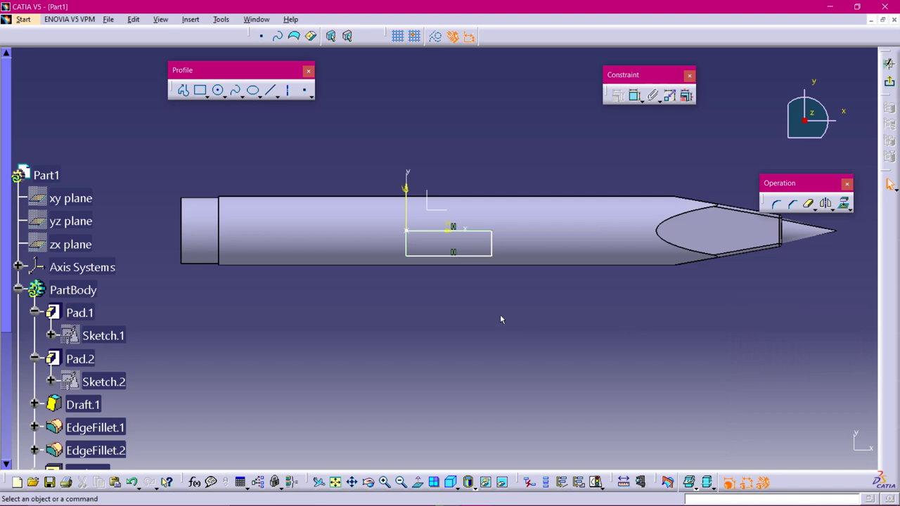
Project the cylindrical face's silhouette edges onto the sketch plane.
{"action": "left_click", "coordinate": [515, 266]}
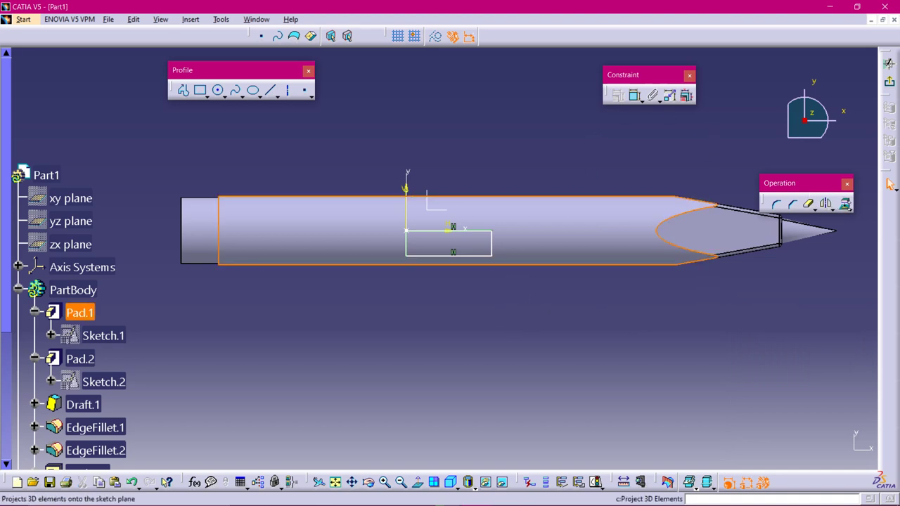
{"action": "left_click", "coordinate": [848, 206]}
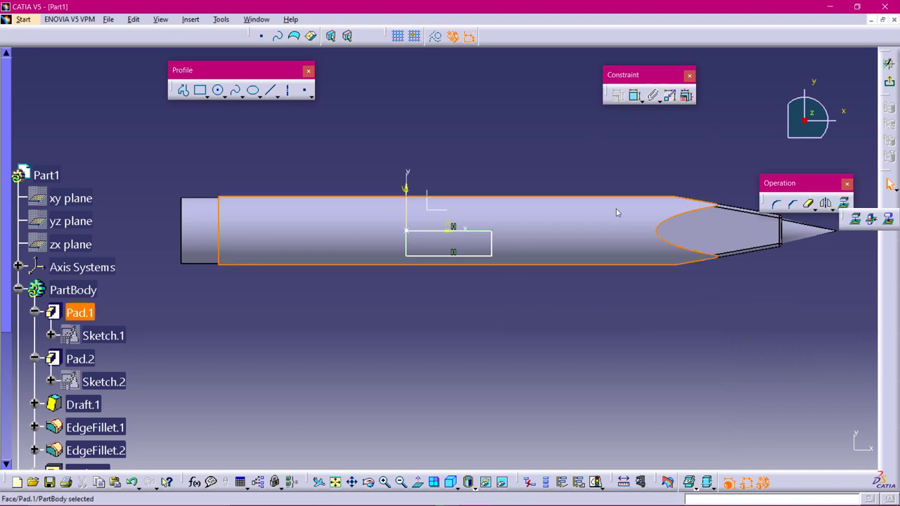
{"action": "left_click", "coordinate": [889, 220]}
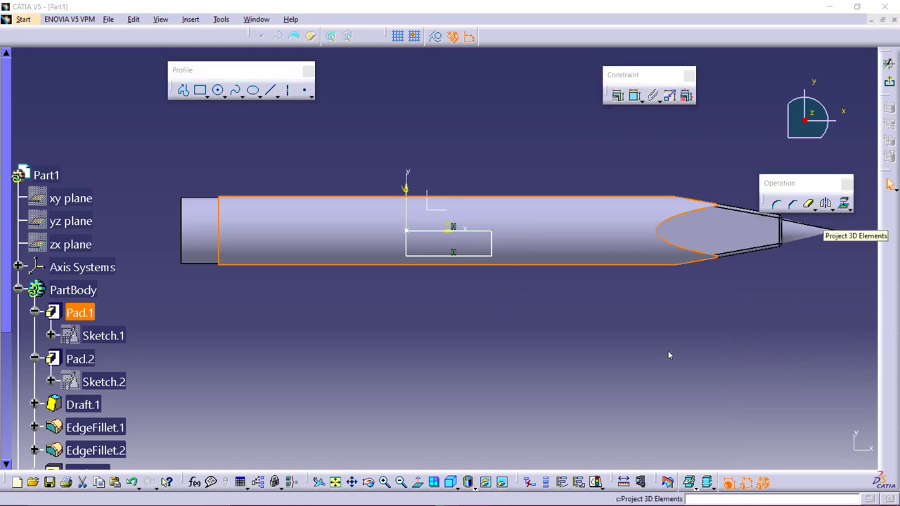
{"action": "left_click", "coordinate": [539, 289]}
{"action": "left_click", "coordinate": [488, 374]}
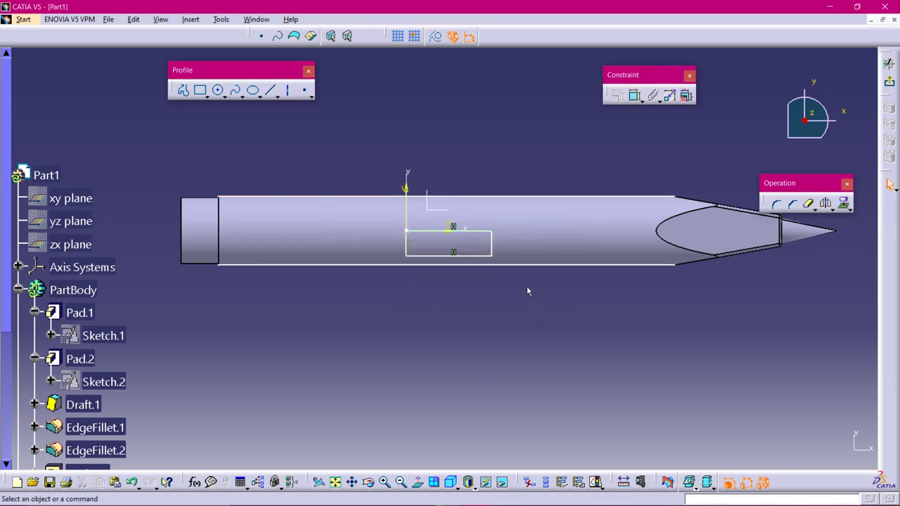
Try to constrain the rectangle's lower line as coincident with the projected lower silhouette line of the cylinder.
{"action": "double_click", "coordinate": [470, 256]}
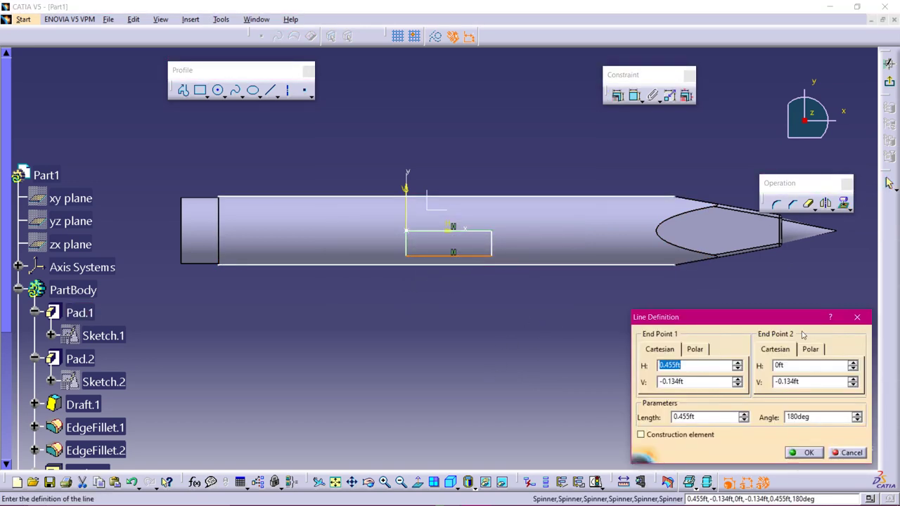
{"action": "left_click", "coordinate": [857, 317]}
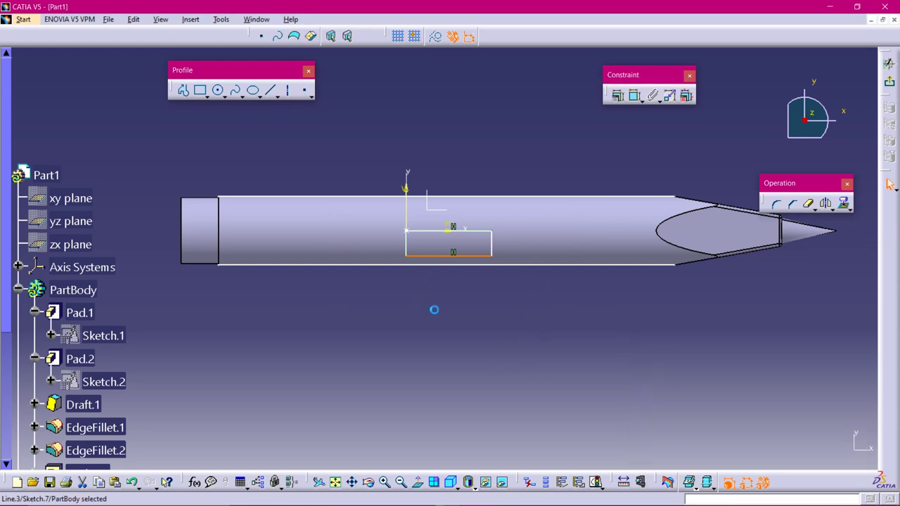
{"action": "left_click", "coordinate": [466, 265]}
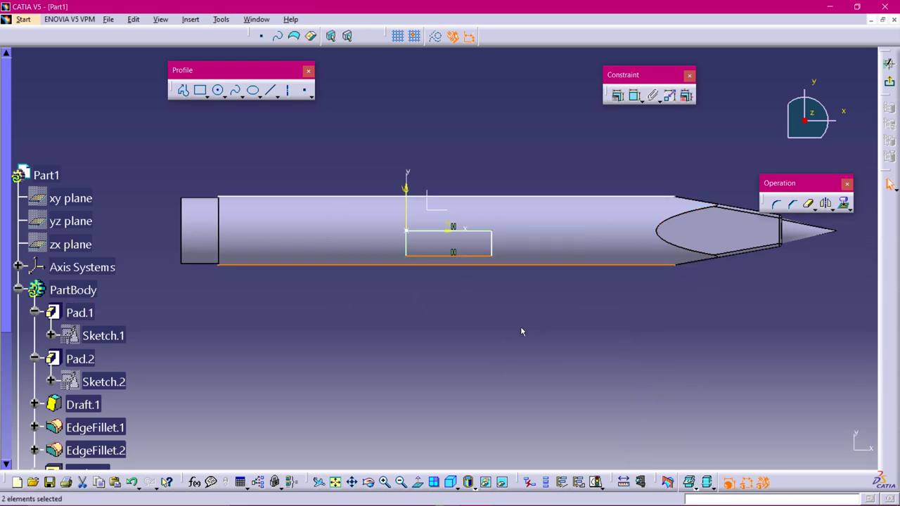
{"action": "left_click", "coordinate": [617, 94]}
{"action": "left_click", "coordinate": [848, 340]}
{"action": "left_click", "coordinate": [856, 306]}
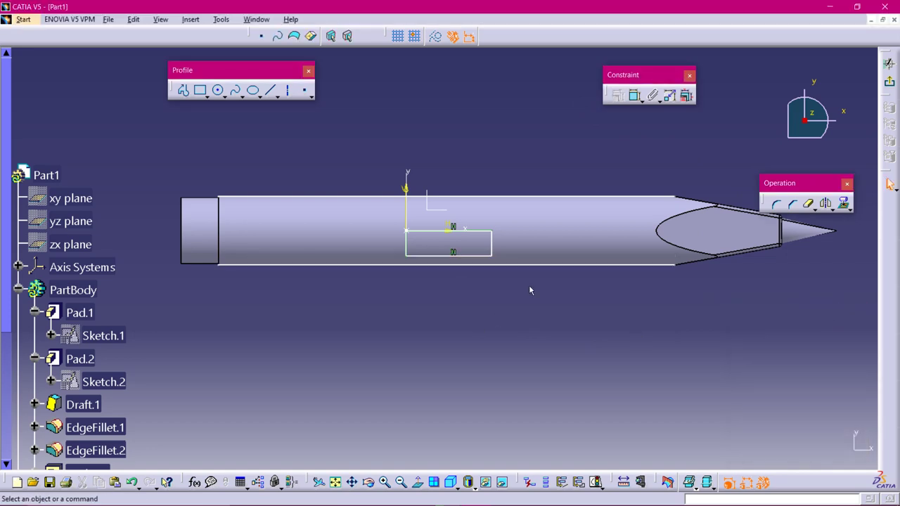
Delete the projected lower and upper silhouette lines from the sketch.
{"action": "right_click", "coordinate": [559, 265]}
{"action": "left_click", "coordinate": [594, 425]}
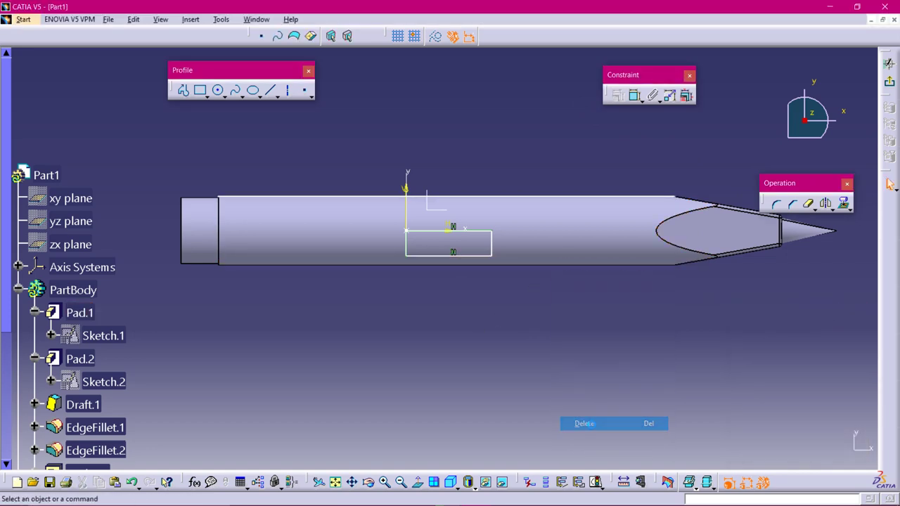
{"action": "right_click", "coordinate": [588, 199]}
{"action": "left_click", "coordinate": [595, 355]}
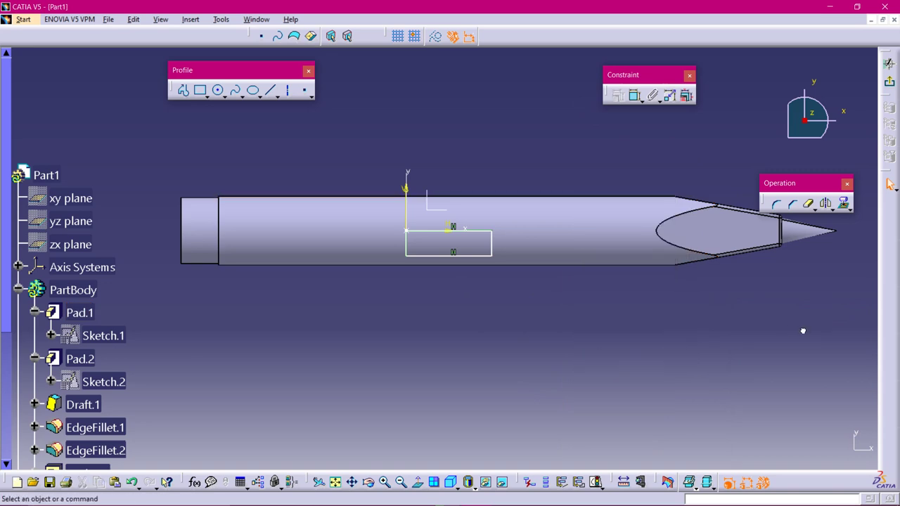
Try to stretch the rectangle's lower line to below the cylinder, and undo the change.
{"action": "left_click", "coordinate": [849, 208]}
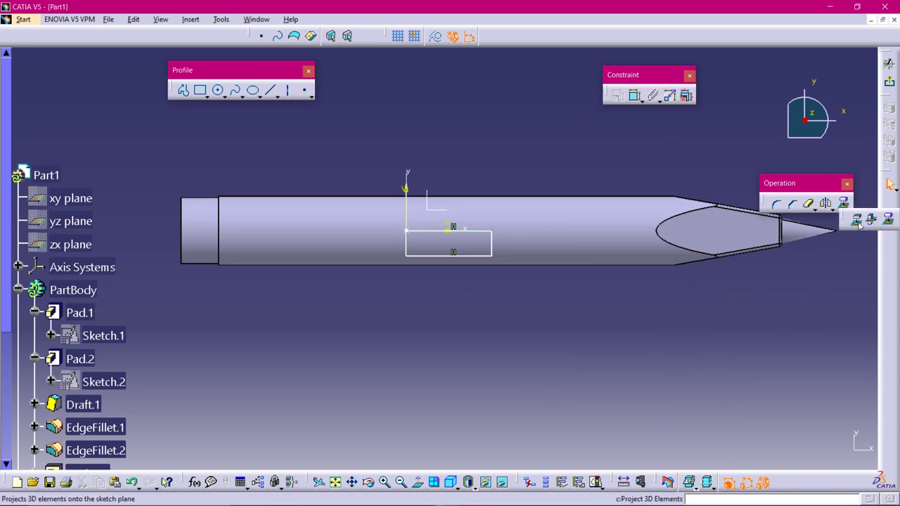
{"action": "left_click", "coordinate": [856, 220]}
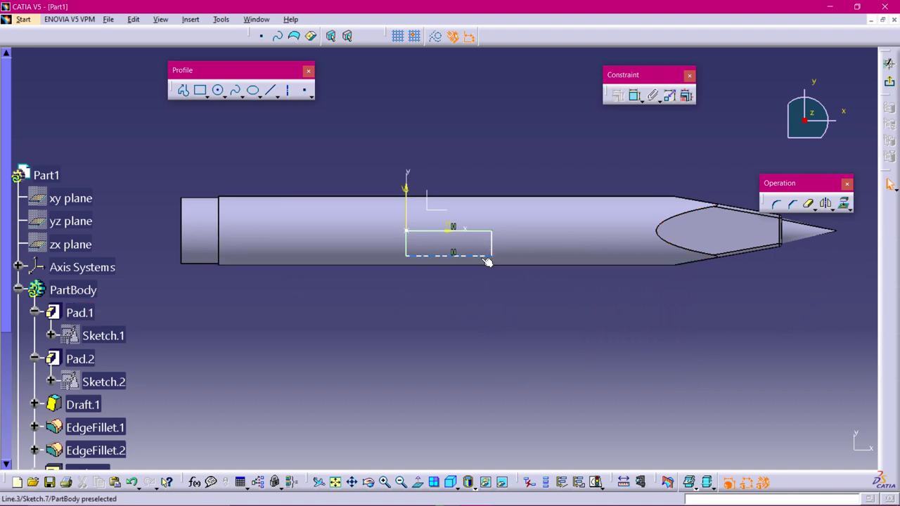
{"action": "left_click_drag", "start_coordinate": [485, 260], "coordinate": [484, 284]}
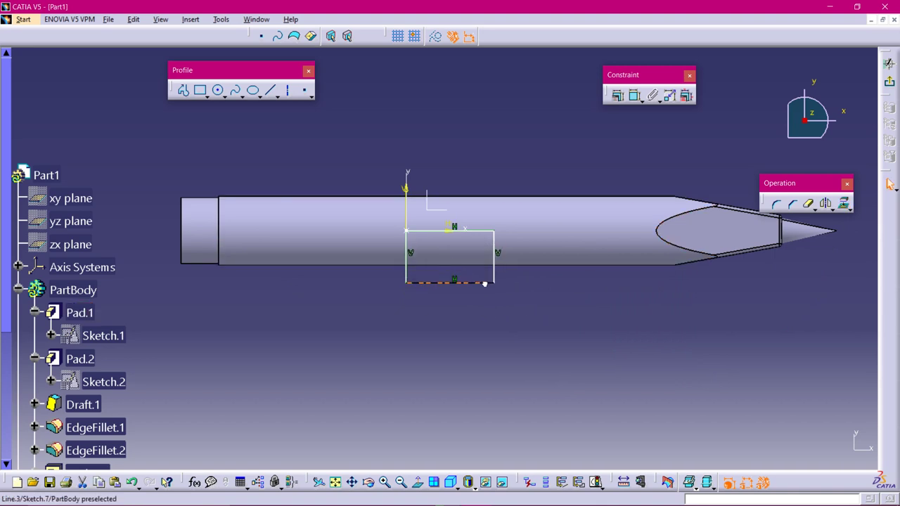
{"action": "key", "text": "ctrl+z"}
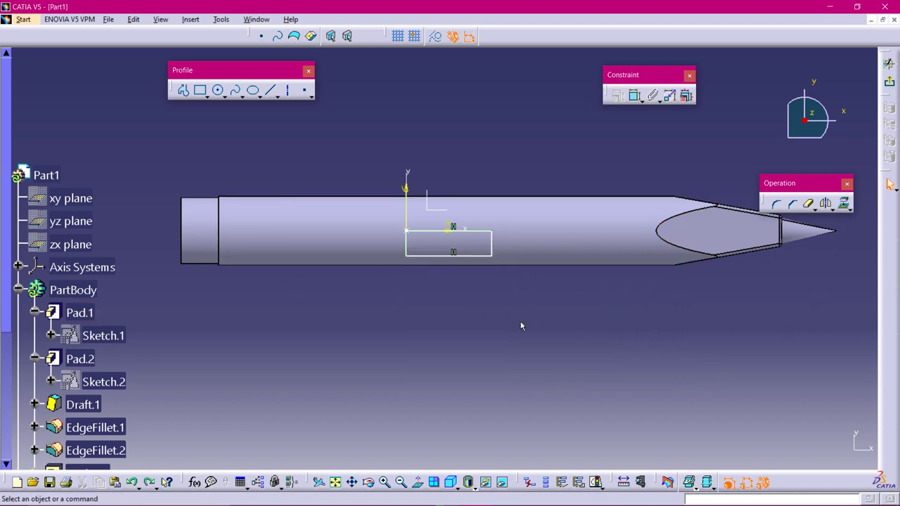
{"action": "key", "text": "ctrl+z"}
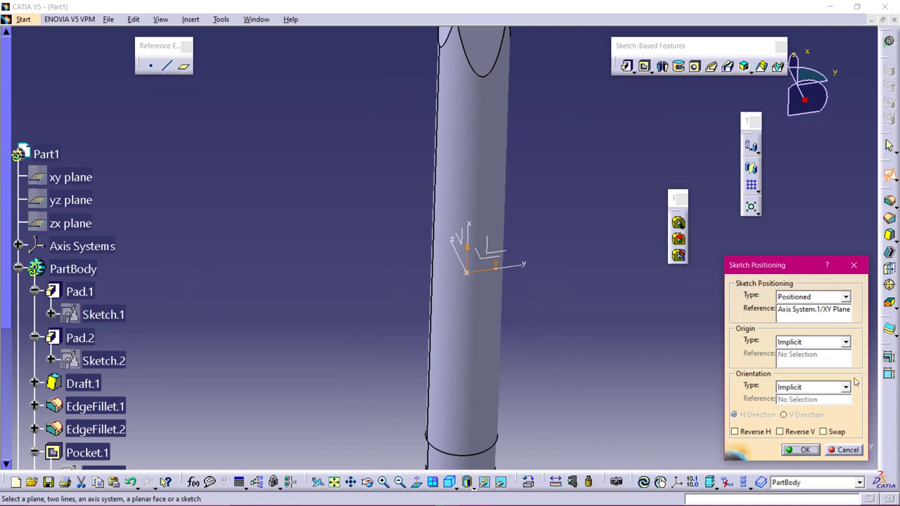
Position a new sketch on the axis system's XY plane, with a projection-point origin at the axis system's origin.
{"action": "left_click", "coordinate": [846, 342]}
{"action": "left_click", "coordinate": [802, 370]}
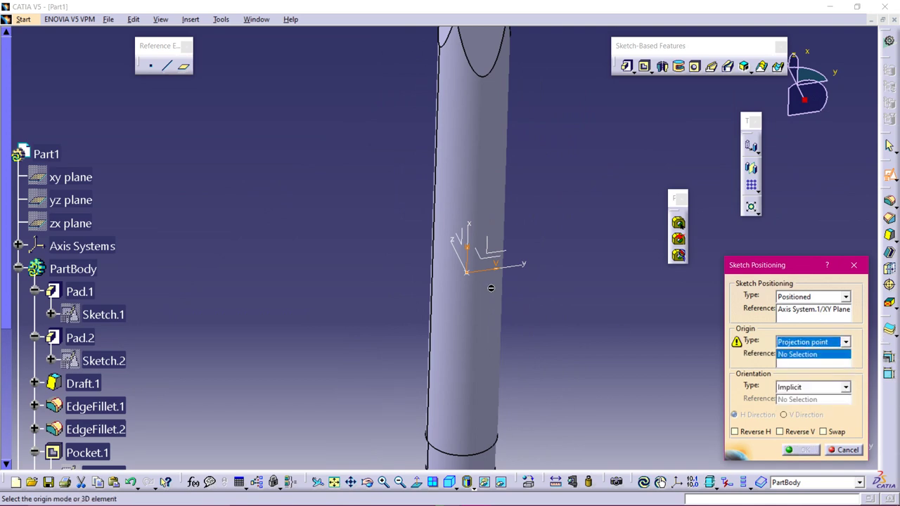
{"action": "left_click", "coordinate": [467, 273]}
{"action": "left_click", "coordinate": [801, 450]}
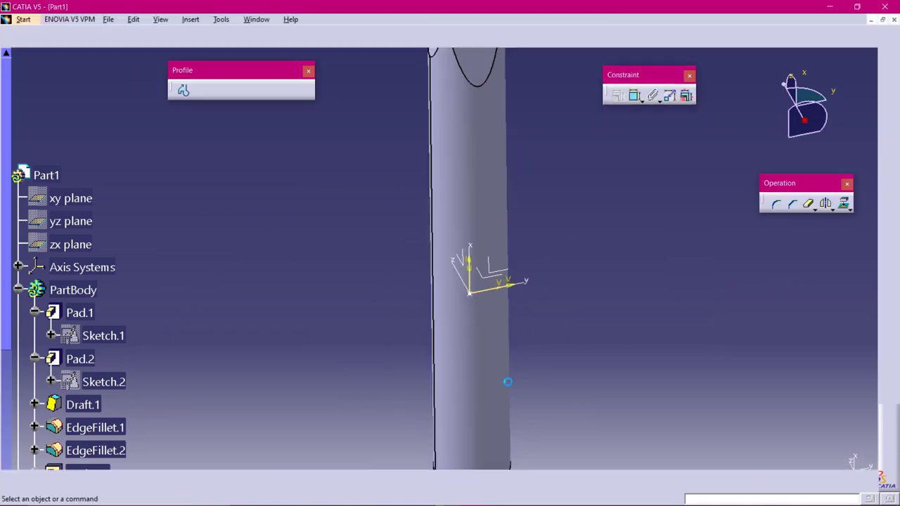
Sketch a rectangle about 0.6 ft wide across the cylinder's lower silhouette, starting on the vertical axis about 0.14 ft below the origin, and finish the sketch.
{"action": "left_click", "coordinate": [200, 89]}
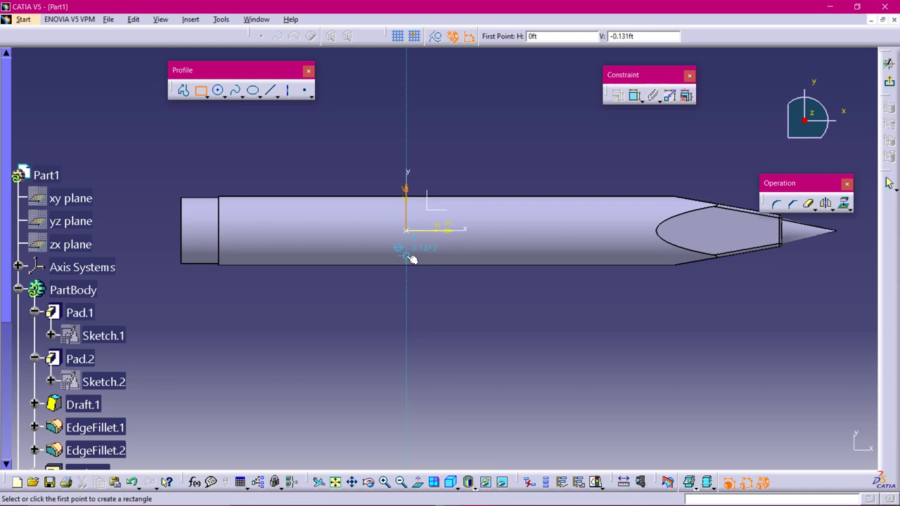
{"action": "left_click", "coordinate": [407, 258]}
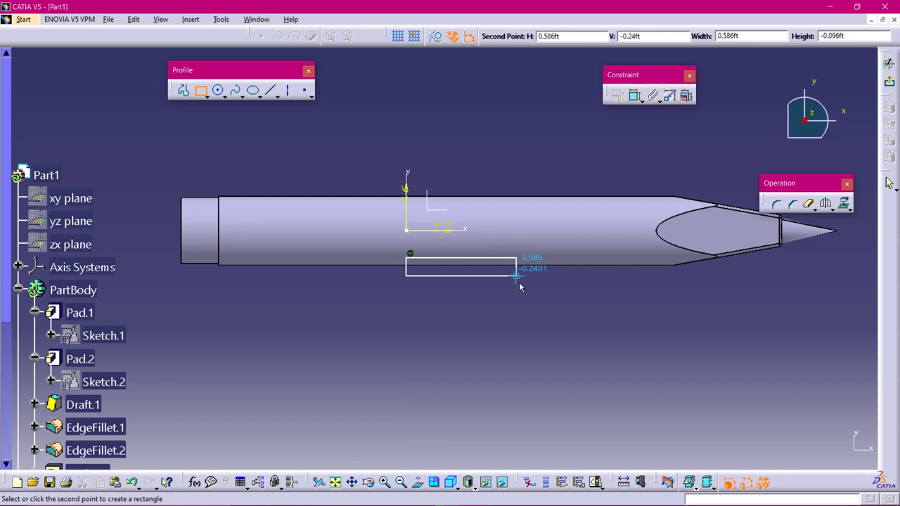
{"action": "left_click", "coordinate": [519, 282]}
{"action": "left_click", "coordinate": [890, 83]}
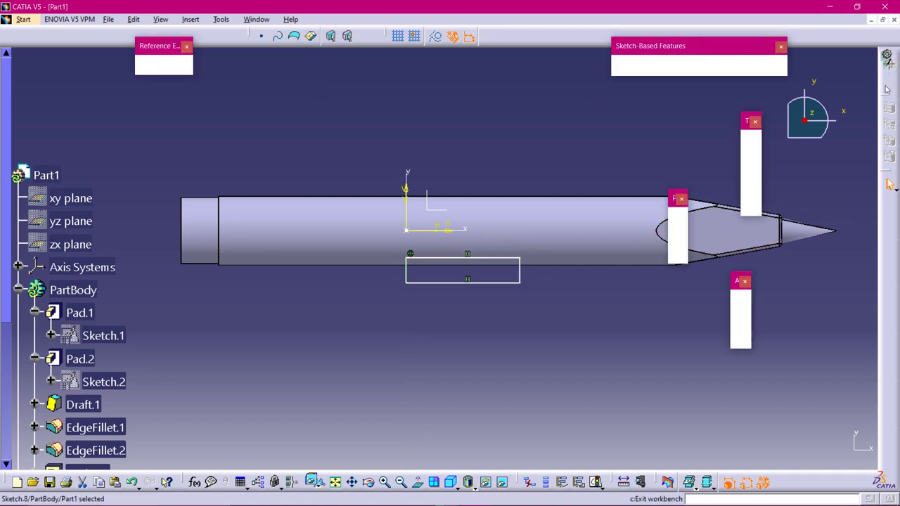
Cut a 360-degree Groove into the cylinder by revolving the rectangle sketch about the cylinder's axis.
{"action": "mouse_move", "coordinate": [571, 187]}
{"action": "middle_mouse_down"}
{"action": "mouse_move", "coordinate": [508, 187]}
{"action": "mouse_move", "coordinate": [574, 169]}
{"action": "middle_mouse_up"}
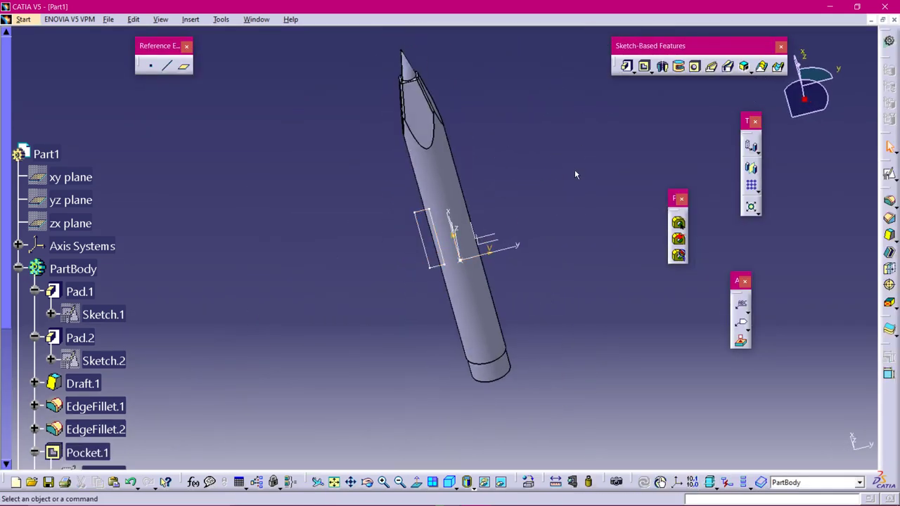
{"action": "left_click", "coordinate": [679, 66]}
{"action": "left_click", "coordinate": [431, 263]}
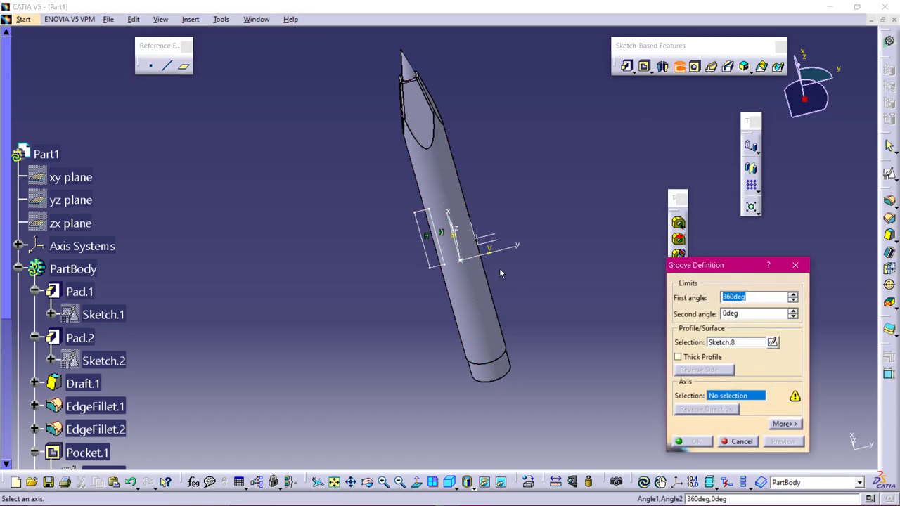
{"action": "middle_click_drag", "start_coordinate": [543, 311], "coordinate": [590, 266]}
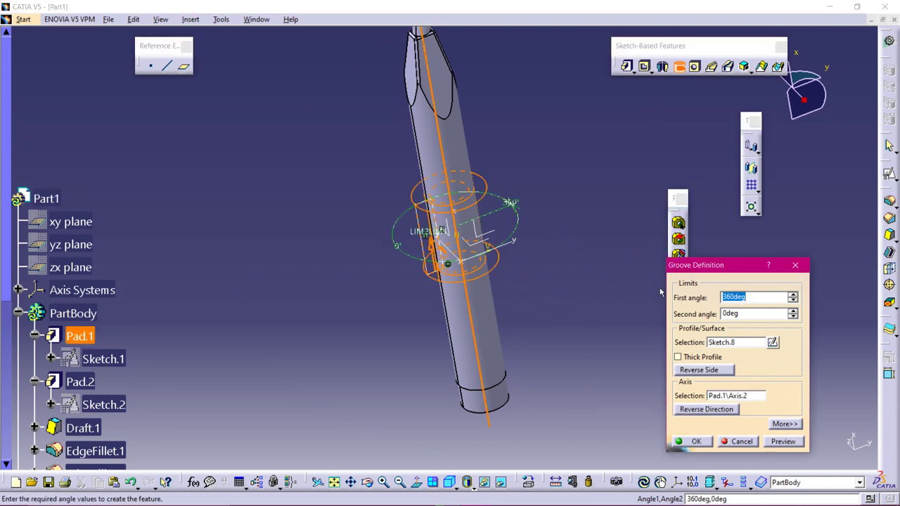
{"action": "middle_click_drag", "start_coordinate": [528, 287], "coordinate": [772, 406]}
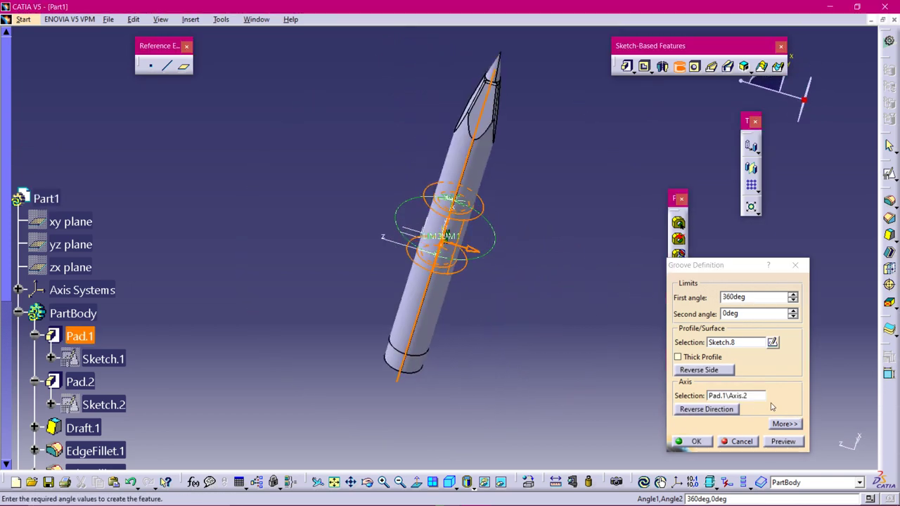
{"action": "left_click", "coordinate": [790, 443]}
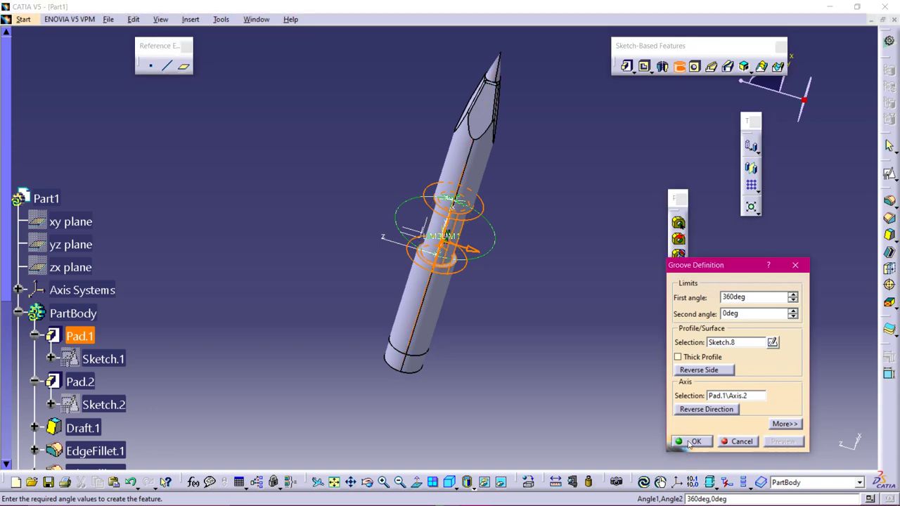
{"action": "left_click", "coordinate": [692, 441]}
Create a positioned sketch on the groove's ring-shaped face nearest the origin, with a projection-point origin at the axis system's origin.
{"action": "middle_click_drag", "start_coordinate": [514, 348], "coordinate": [454, 311]}
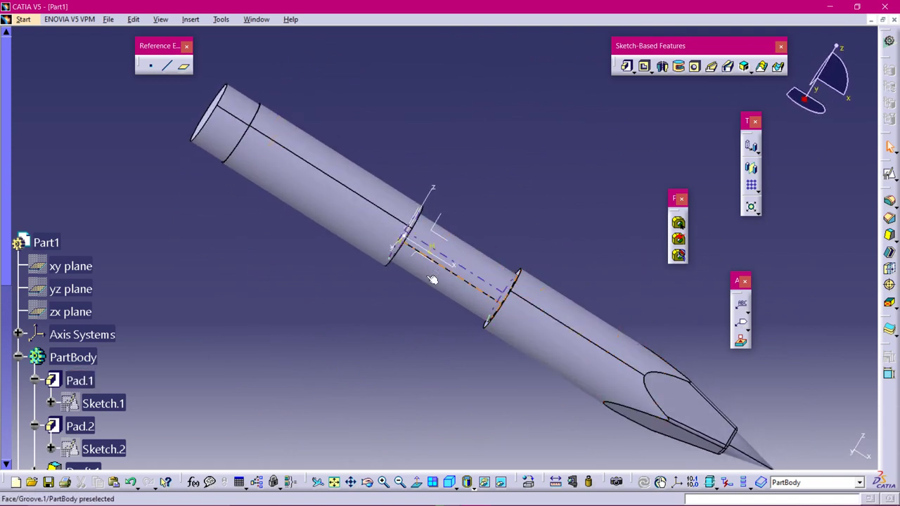
{"action": "mouse_move", "coordinate": [428, 258]}
{"action": "middle_mouse_down"}
{"action": "mouse_move", "coordinate": [563, 193]}
{"action": "mouse_move", "coordinate": [351, 288]}
{"action": "mouse_move", "coordinate": [345, 124]}
{"action": "mouse_move", "coordinate": [274, 175]}
{"action": "mouse_move", "coordinate": [341, 104]}
{"action": "mouse_move", "coordinate": [321, 213]}
{"action": "mouse_move", "coordinate": [281, 145]}
{"action": "mouse_move", "coordinate": [423, 272]}
{"action": "middle_mouse_up"}
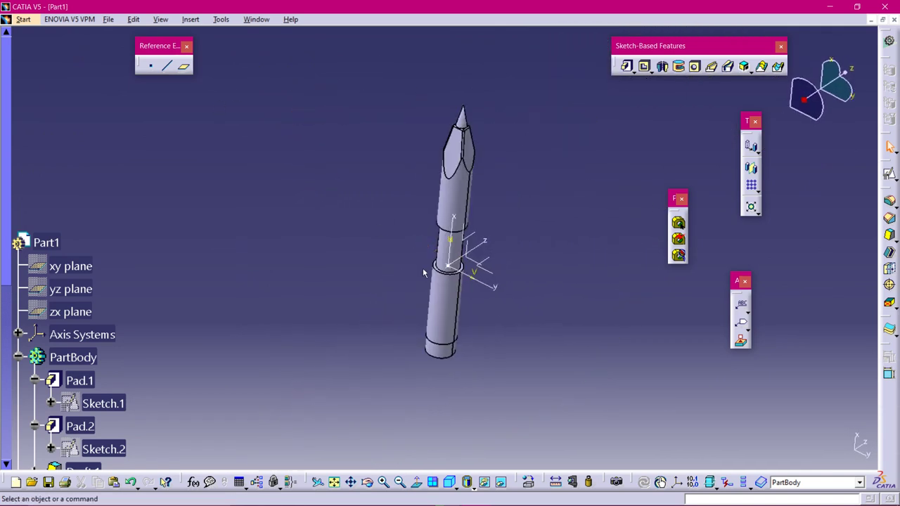
{"action": "middle_click_drag", "start_coordinate": [525, 322], "coordinate": [523, 289]}
{"action": "middle_click_drag", "start_coordinate": [507, 232], "coordinate": [492, 267]}
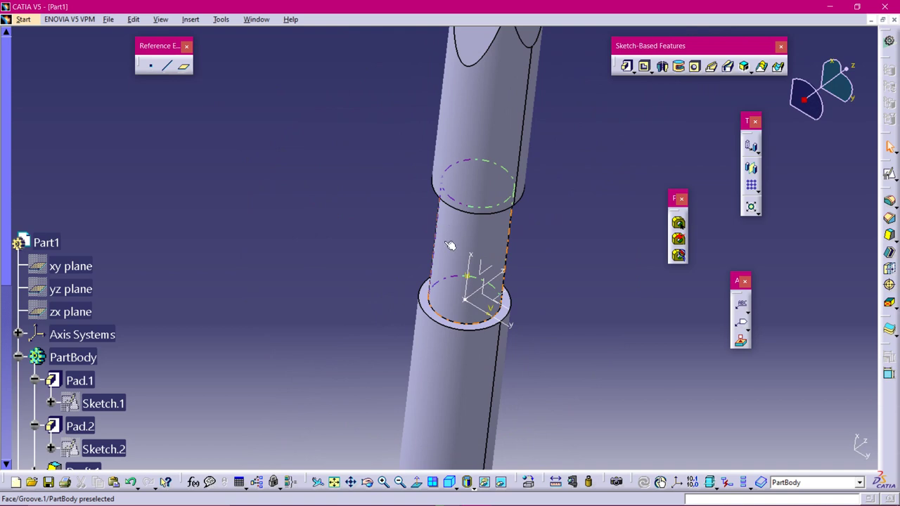
{"action": "left_click", "coordinate": [484, 329]}
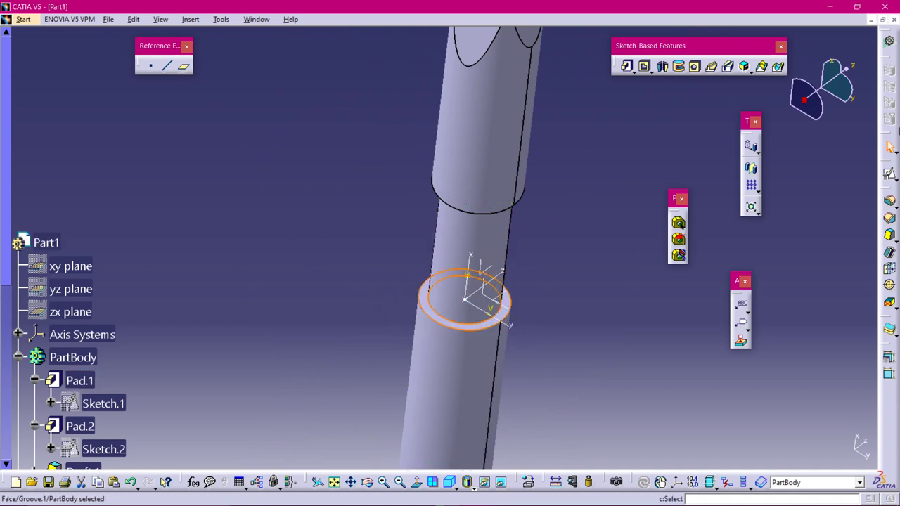
{"action": "left_click", "coordinate": [889, 173]}
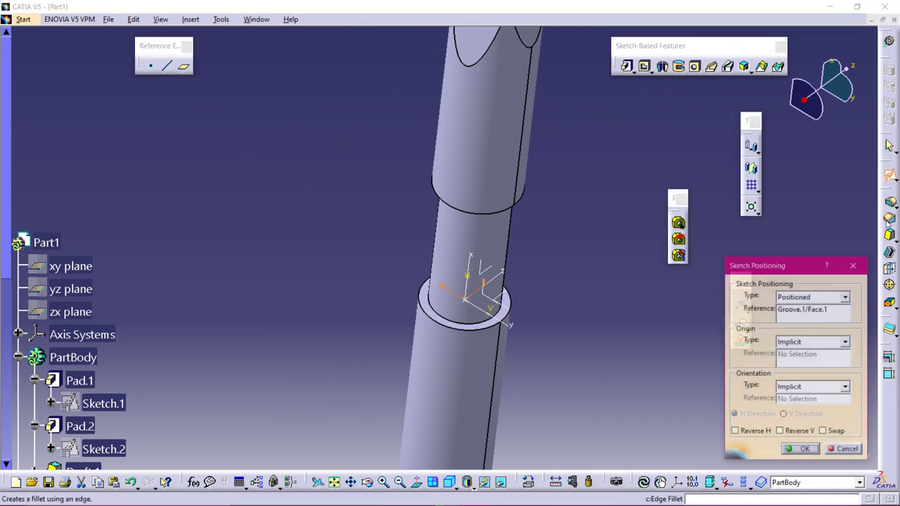
{"action": "left_click", "coordinate": [845, 342]}
{"action": "left_click", "coordinate": [840, 371]}
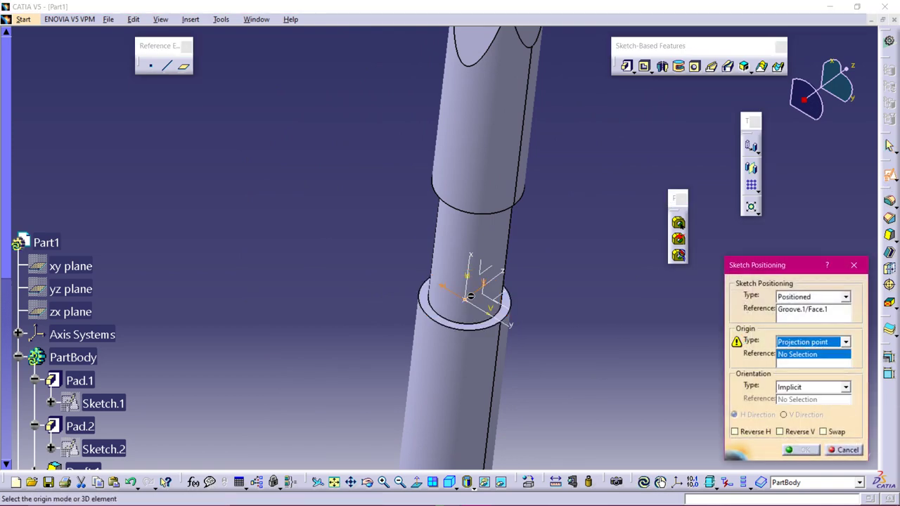
{"action": "left_click", "coordinate": [472, 303]}
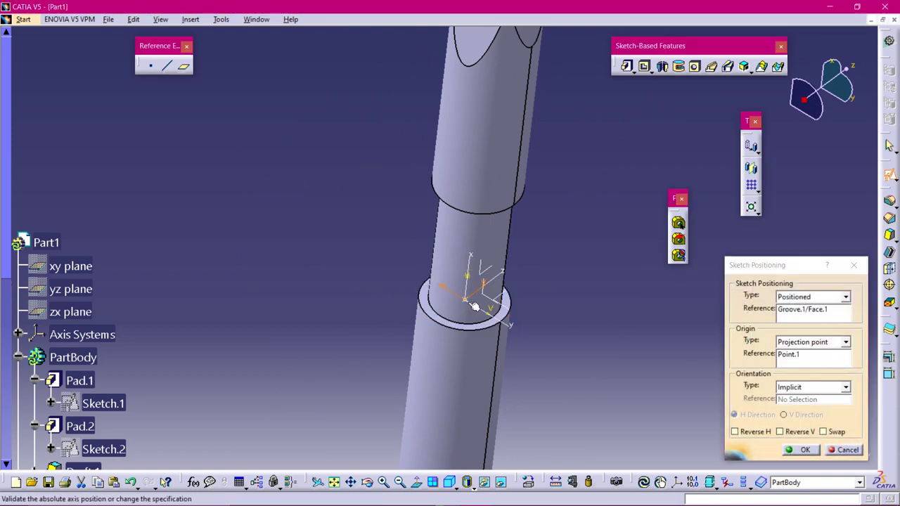
{"action": "left_click", "coordinate": [801, 450]}
Project the groove's ring-shaped face onto the sketch plane and finish the sketch.
{"action": "mouse_move", "coordinate": [452, 362]}
{"action": "middle_mouse_down"}
{"action": "mouse_move", "coordinate": [452, 317]}
{"action": "mouse_move", "coordinate": [393, 309]}
{"action": "mouse_move", "coordinate": [533, 312]}
{"action": "mouse_move", "coordinate": [683, 280]}
{"action": "middle_mouse_up"}
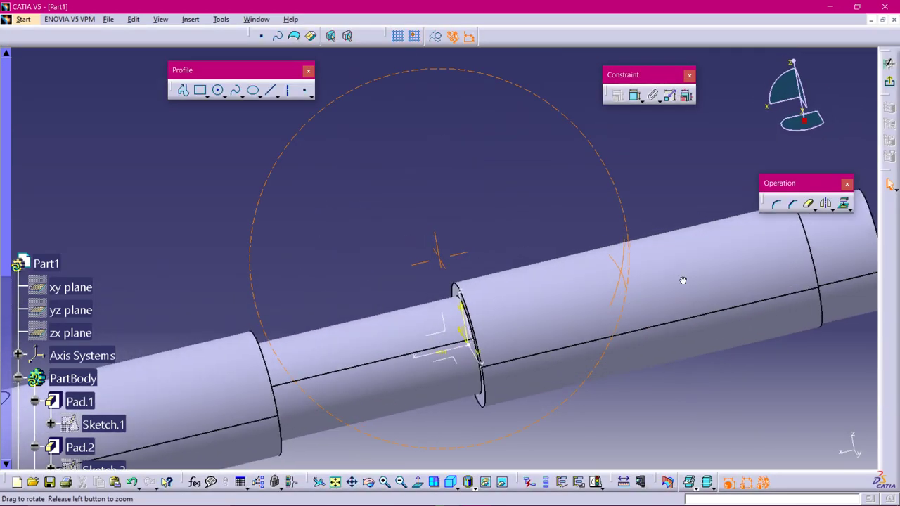
{"action": "middle_click_drag", "start_coordinate": [472, 396], "coordinate": [520, 371]}
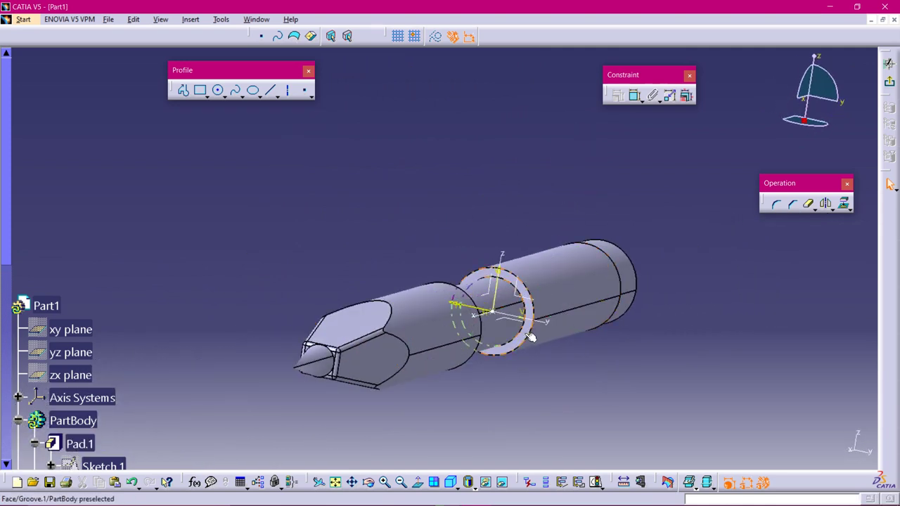
{"action": "left_click", "coordinate": [842, 204]}
{"action": "middle_click_drag", "start_coordinate": [711, 321], "coordinate": [451, 276]}
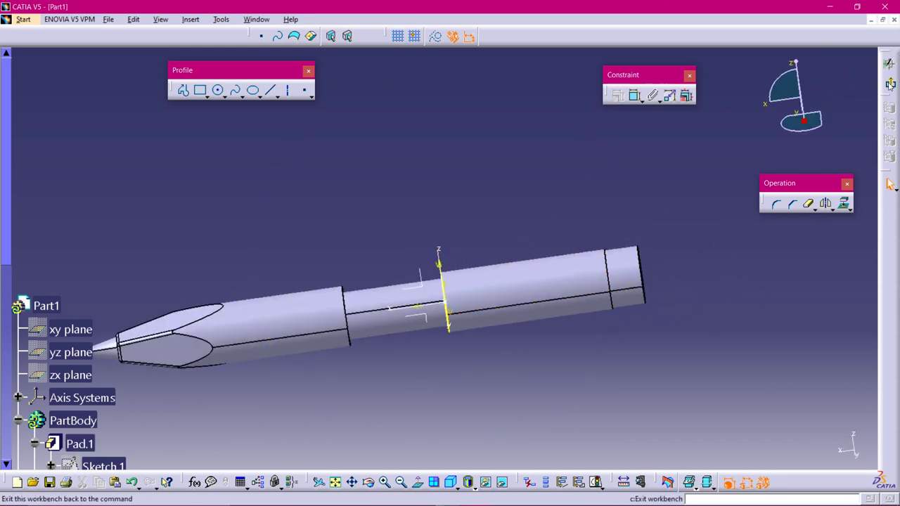
{"action": "left_click", "coordinate": [889, 63]}
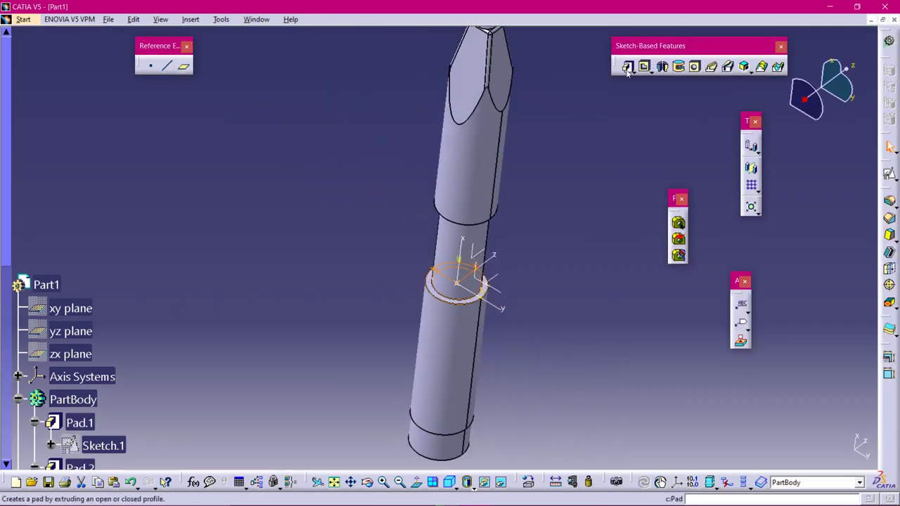
Start a Pad from the projected ring and try to limit it with Up to surface at the groove's opposite ring face.
{"action": "left_click", "coordinate": [627, 68]}
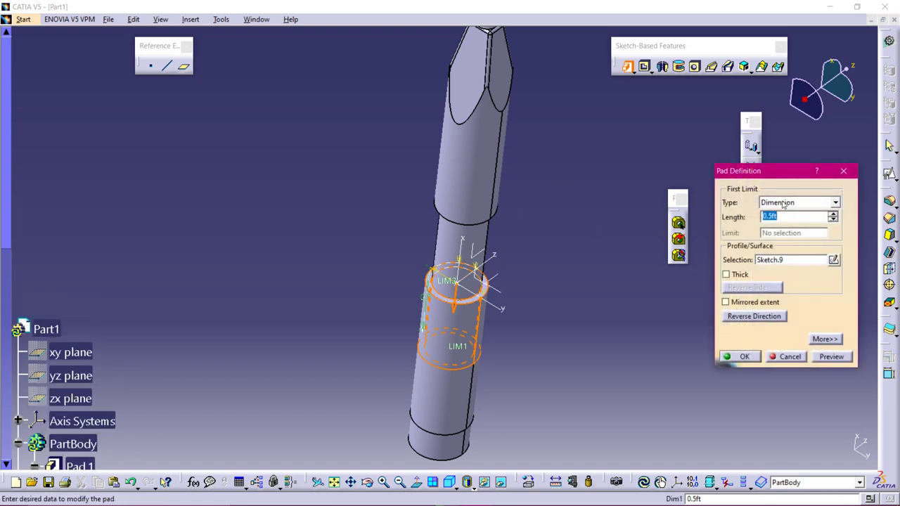
{"action": "left_click", "coordinate": [837, 202]}
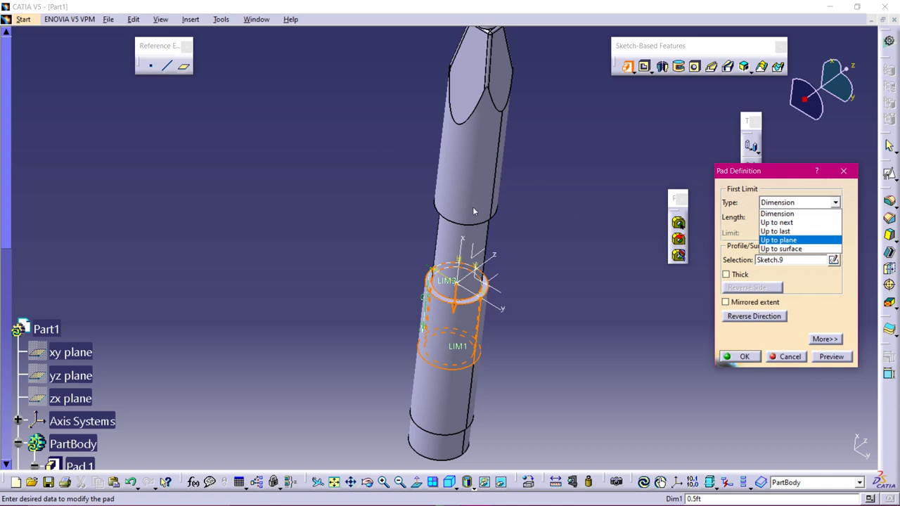
{"action": "left_click", "coordinate": [780, 249]}
{"action": "middle_click_drag", "start_coordinate": [492, 316], "coordinate": [562, 329]}
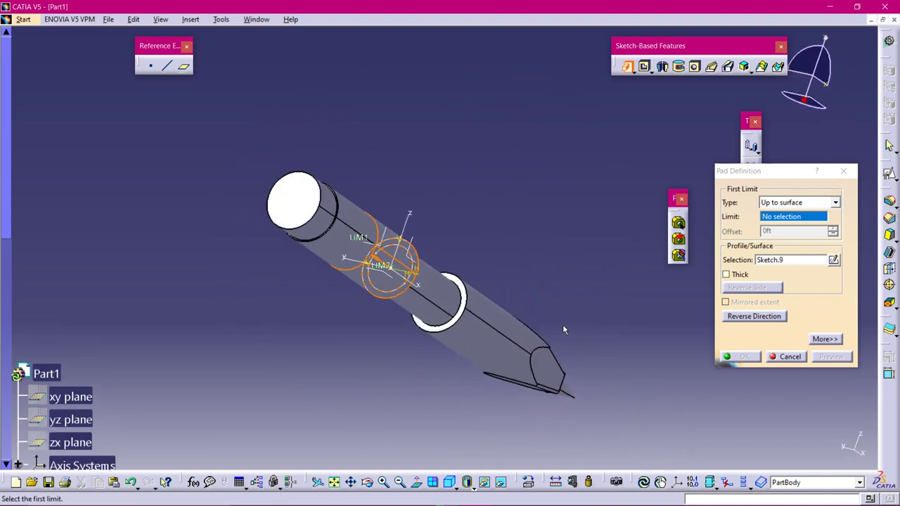
{"action": "left_click", "coordinate": [466, 296]}
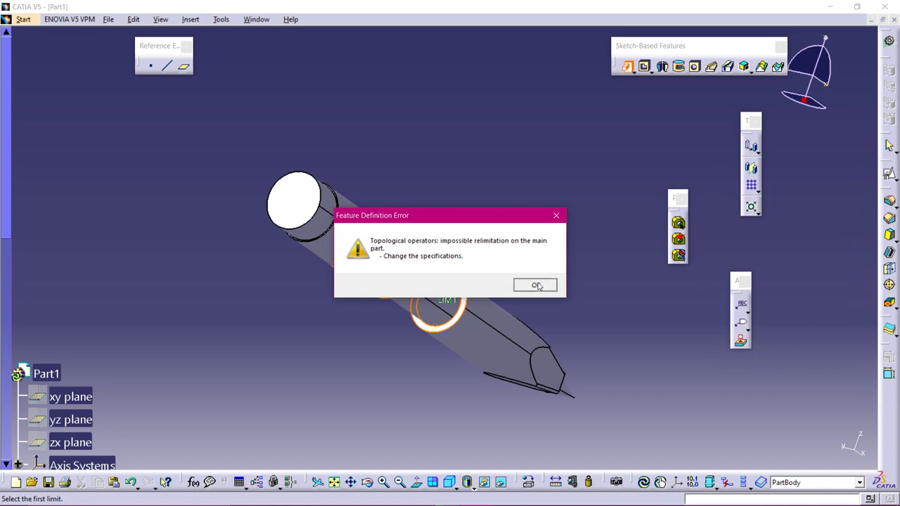
{"action": "left_click", "coordinate": [535, 285]}
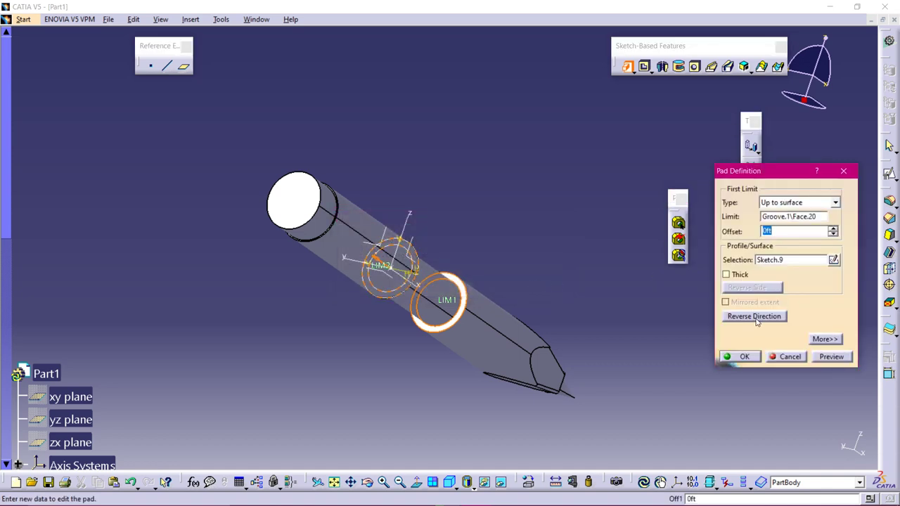
Pad the projected ring with the Up to plane limit at the groove's opposite ring face, with 0 ft offset.
{"action": "left_click", "coordinate": [835, 203]}
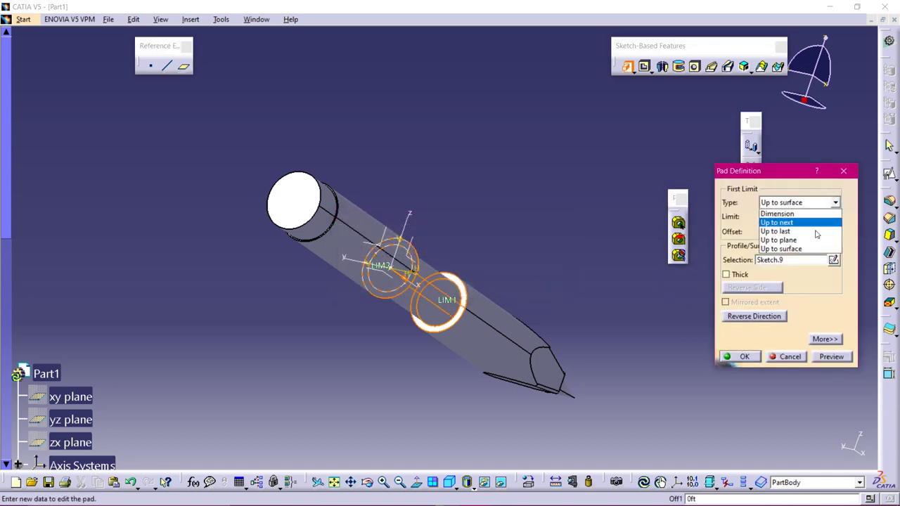
{"action": "left_click", "coordinate": [805, 242]}
{"action": "left_click", "coordinate": [469, 300]}
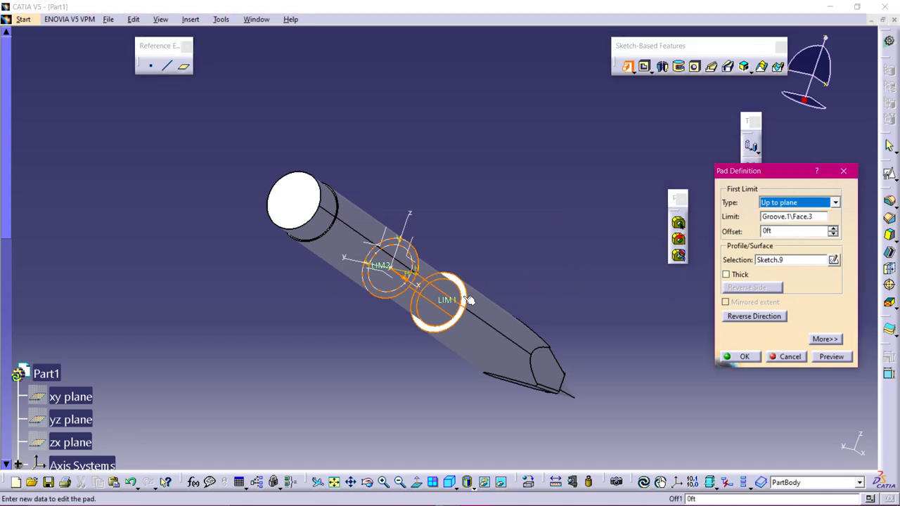
{"action": "left_click", "coordinate": [830, 357]}
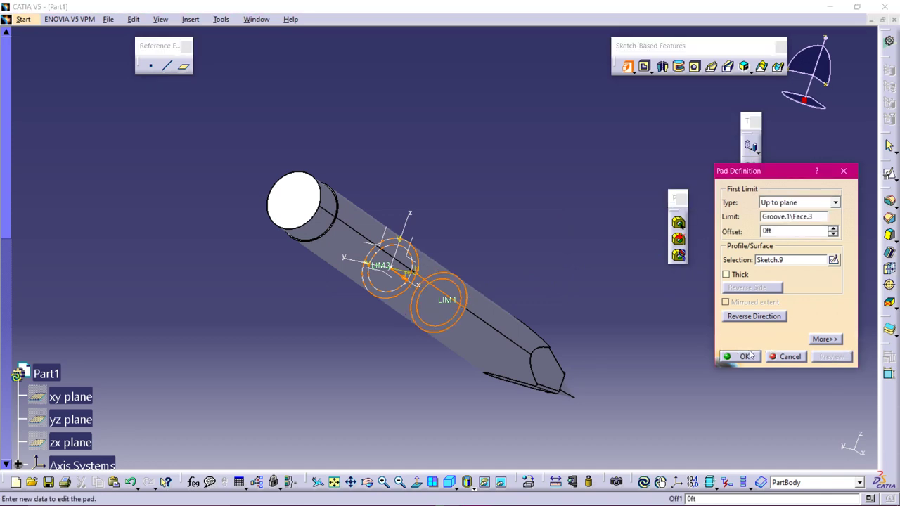
{"action": "left_click", "coordinate": [745, 356]}
{"action": "mouse_move", "coordinate": [515, 263]}
{"action": "middle_mouse_down"}
{"action": "mouse_move", "coordinate": [508, 237]}
{"action": "mouse_move", "coordinate": [344, 202]}
{"action": "mouse_move", "coordinate": [450, 367]}
{"action": "mouse_move", "coordinate": [523, 258]}
{"action": "middle_mouse_up"}
{"action": "middle_click_drag", "start_coordinate": [558, 227], "coordinate": [394, 310]}
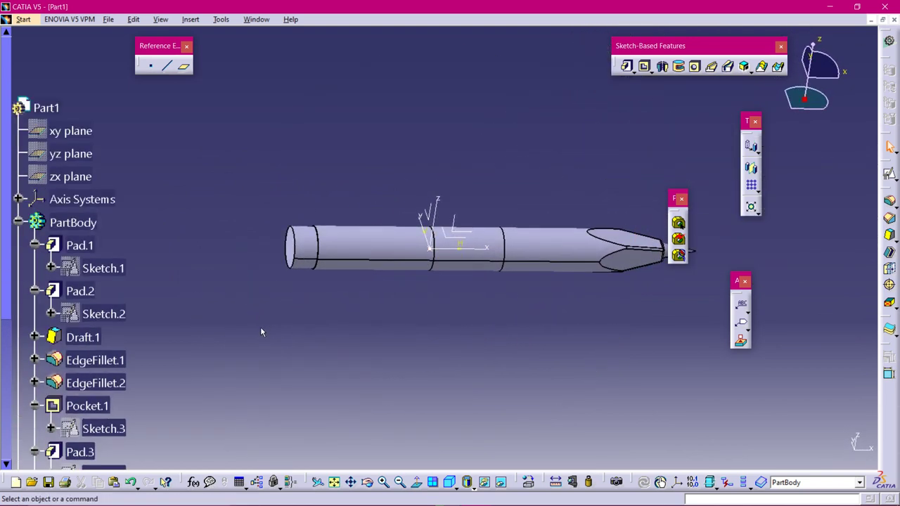
Set the fill colour of the pencil's main body, Pad.1, to red in its graphic properties.
{"action": "middle_click_drag", "start_coordinate": [302, 330], "coordinate": [341, 286]}
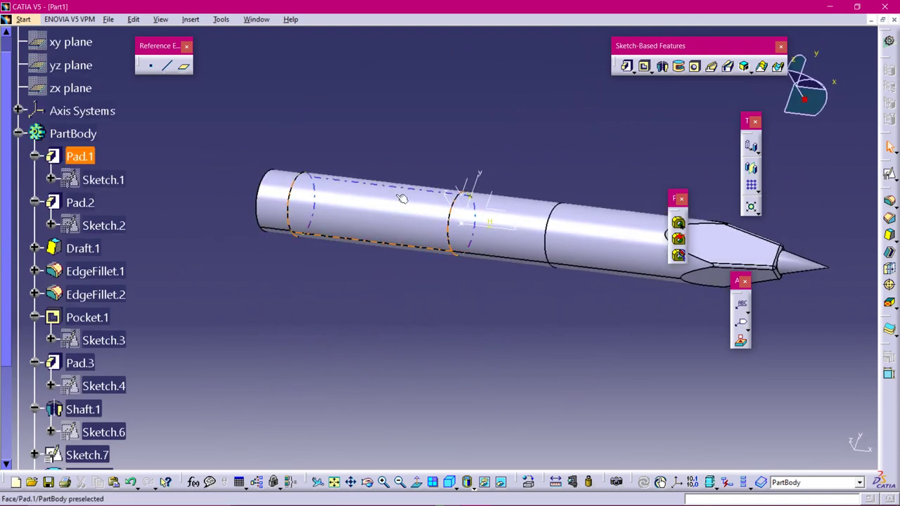
{"action": "right_click", "coordinate": [85, 158]}
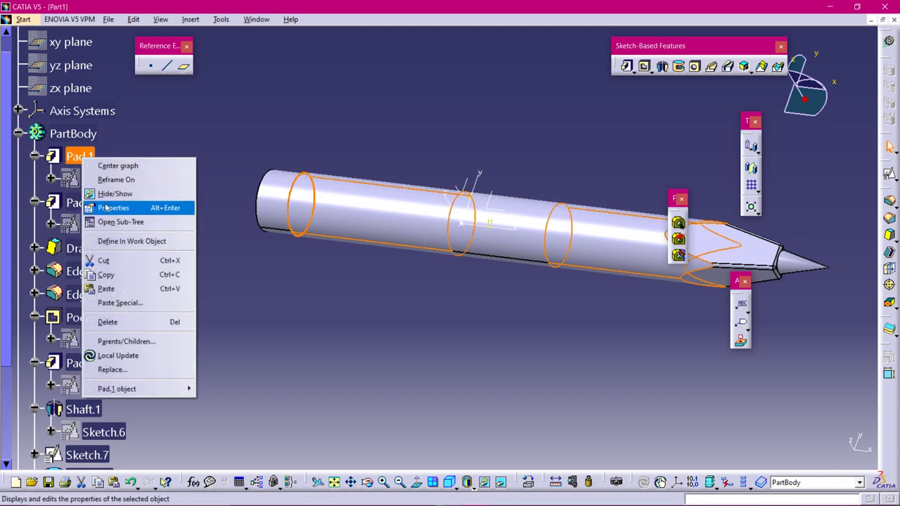
{"action": "left_click", "coordinate": [107, 211]}
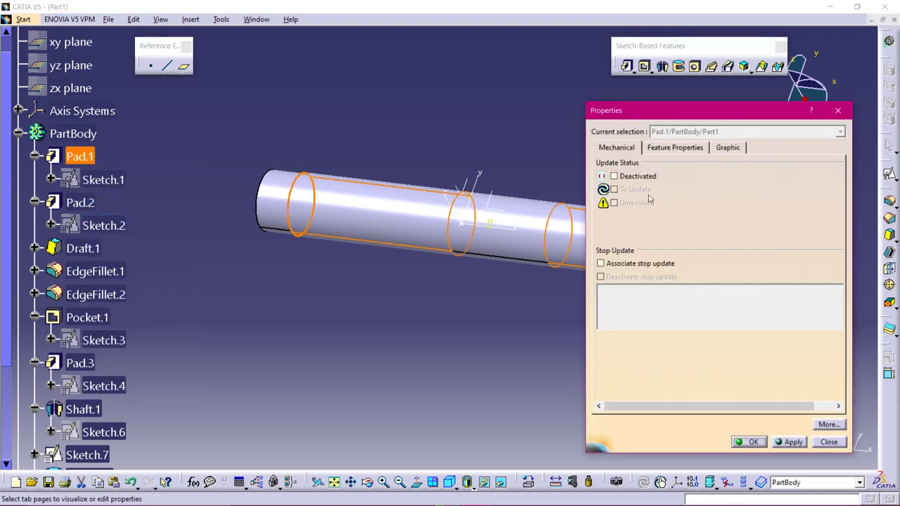
{"action": "left_click", "coordinate": [728, 148]}
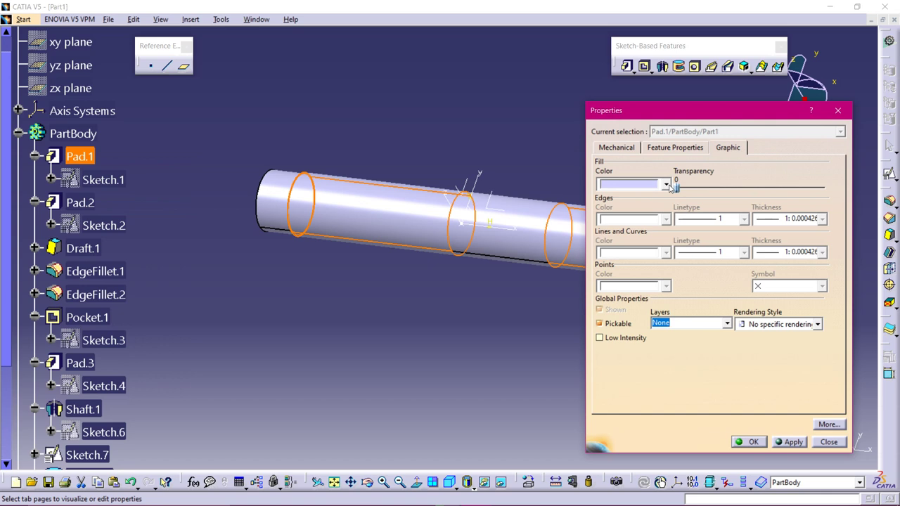
{"action": "left_click", "coordinate": [666, 184]}
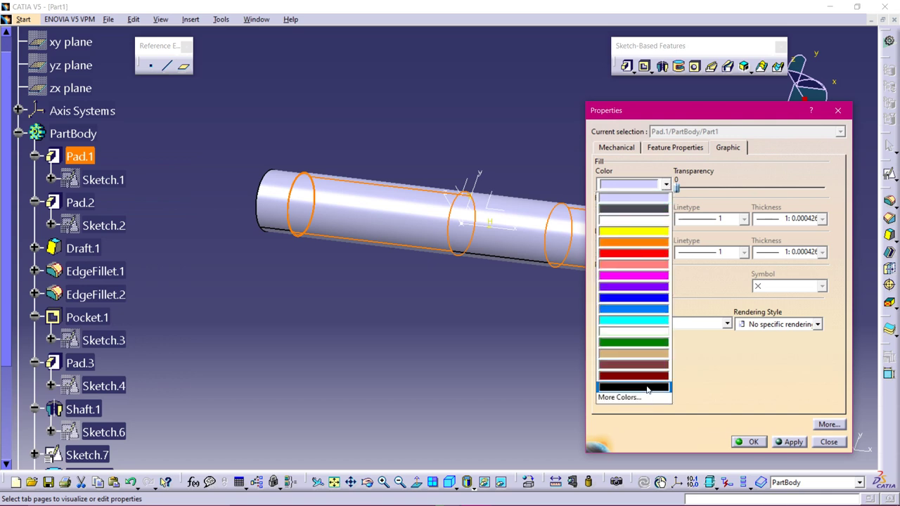
{"action": "left_click", "coordinate": [657, 254]}
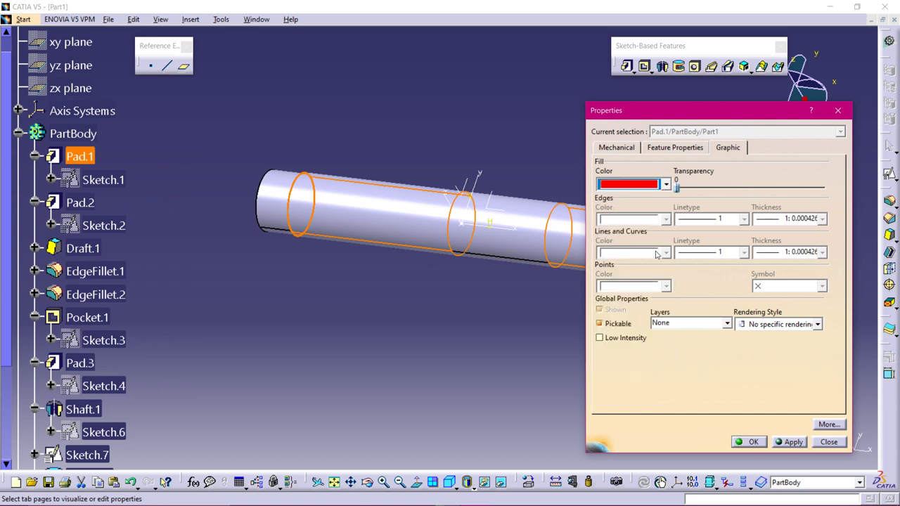
{"action": "left_click", "coordinate": [789, 442]}
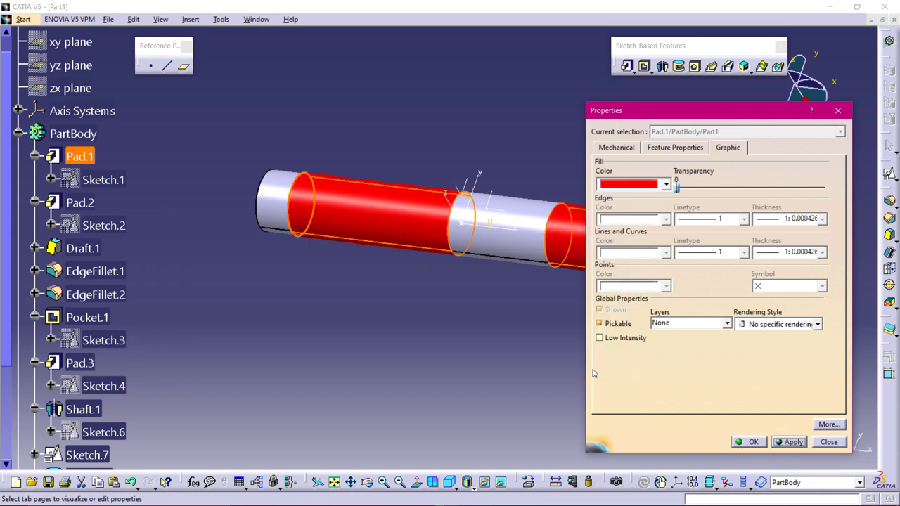
{"action": "left_click", "coordinate": [751, 442]}
{"action": "left_click", "coordinate": [506, 102]}
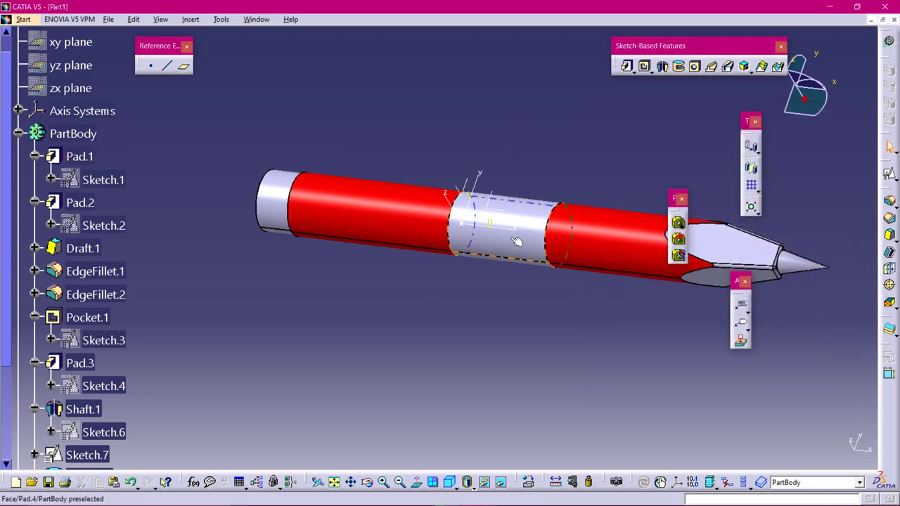
Colour the outer face of the middle band that fills the groove blue.
{"action": "right_click", "coordinate": [523, 241]}
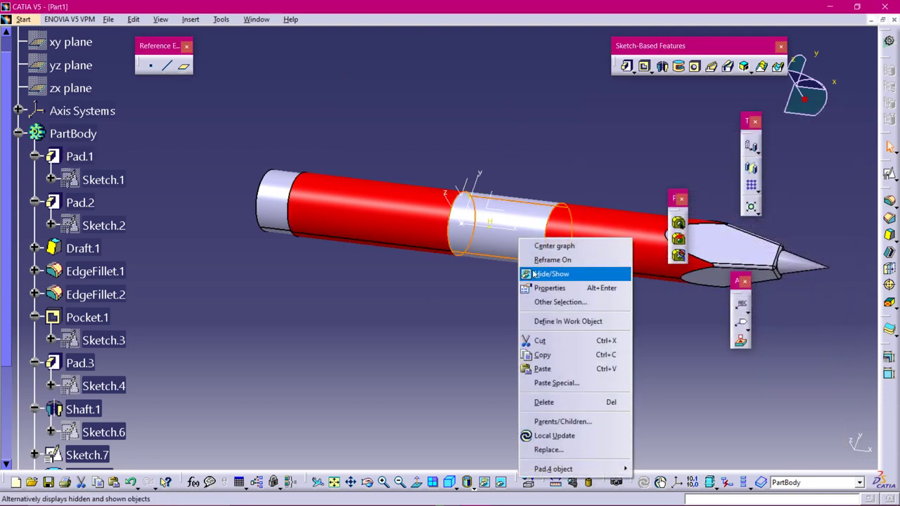
{"action": "left_click", "coordinate": [543, 119]}
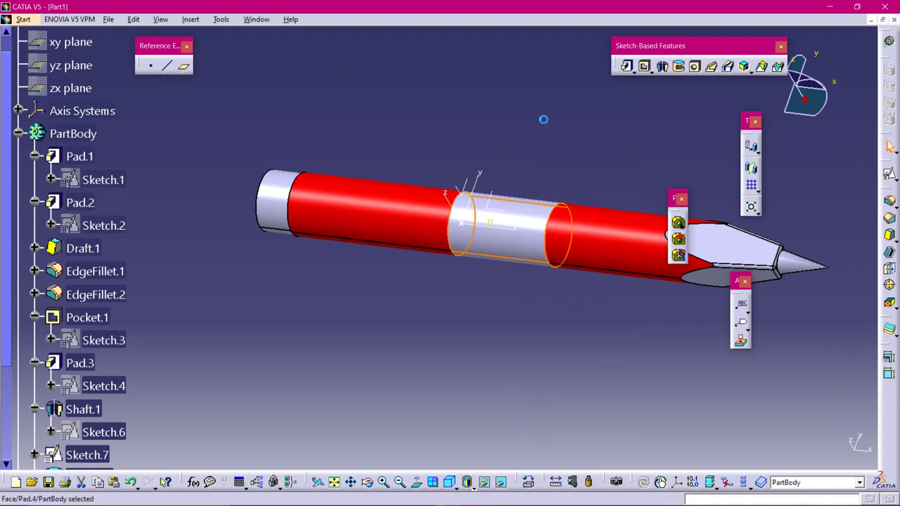
{"action": "right_click", "coordinate": [516, 222]}
{"action": "left_click", "coordinate": [541, 269]}
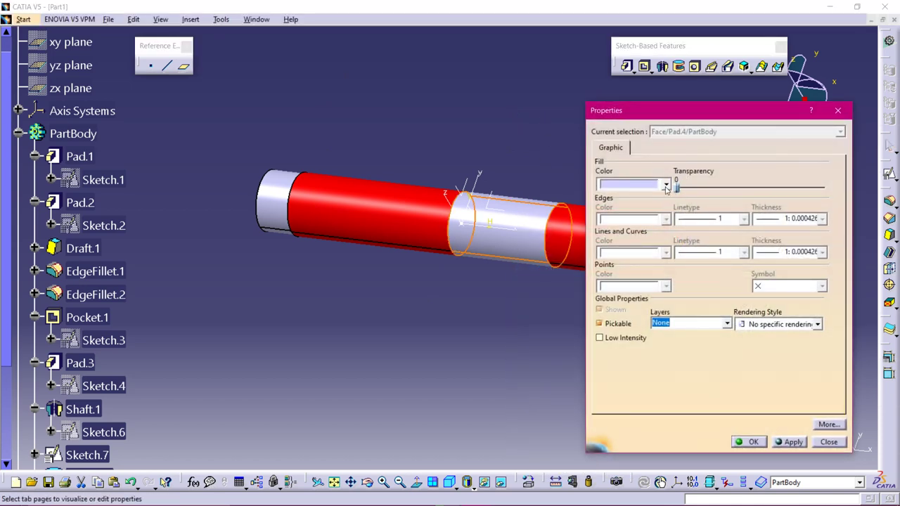
{"action": "left_click", "coordinate": [666, 185]}
{"action": "left_click", "coordinate": [636, 298]}
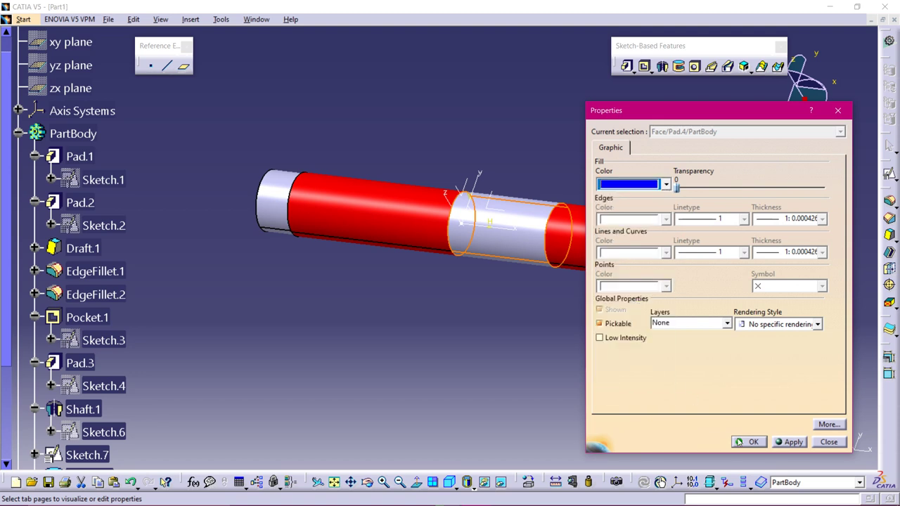
{"action": "left_click", "coordinate": [748, 442]}
Colour the cylindrical side face of the pencil's blunt end cap white.
{"action": "middle_click_drag", "start_coordinate": [306, 303], "coordinate": [687, 167]}
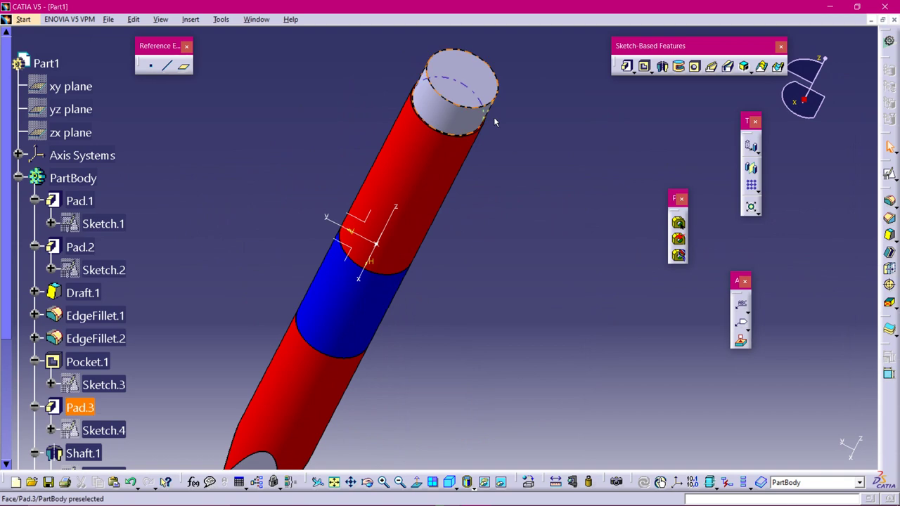
{"action": "right_click", "coordinate": [449, 102]}
{"action": "left_click", "coordinate": [461, 157]}
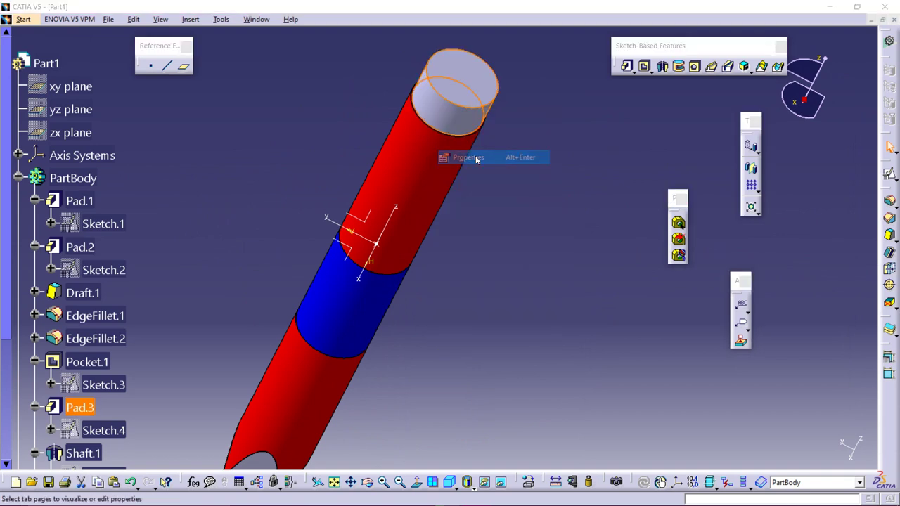
{"action": "left_click", "coordinate": [665, 186]}
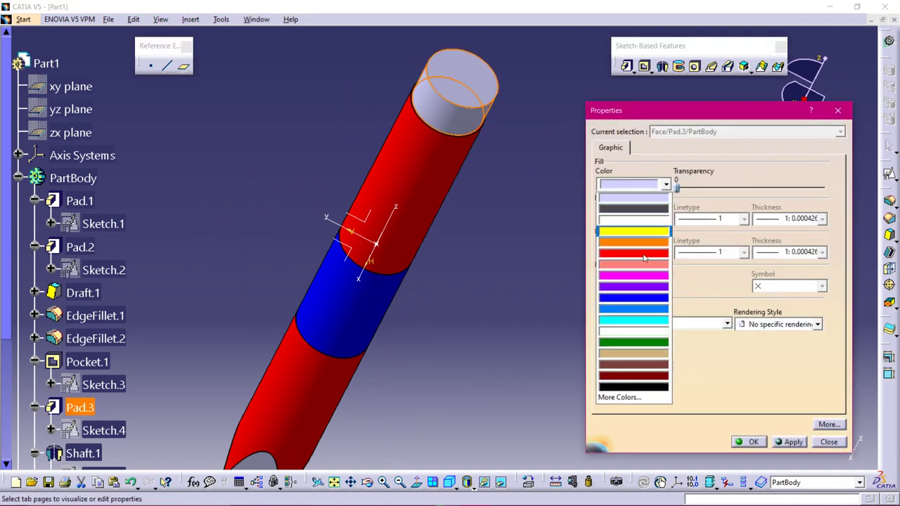
{"action": "left_click", "coordinate": [643, 222]}
{"action": "left_click", "coordinate": [749, 441]}
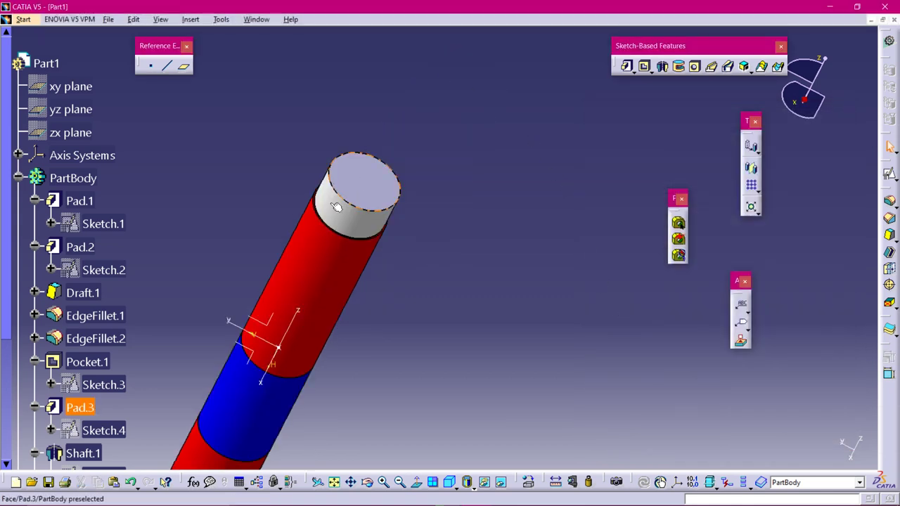
Set the fill colour of the whole end cap feature, Pad.3, to white.
{"action": "left_click", "coordinate": [80, 407]}
{"action": "right_click", "coordinate": [80, 407]}
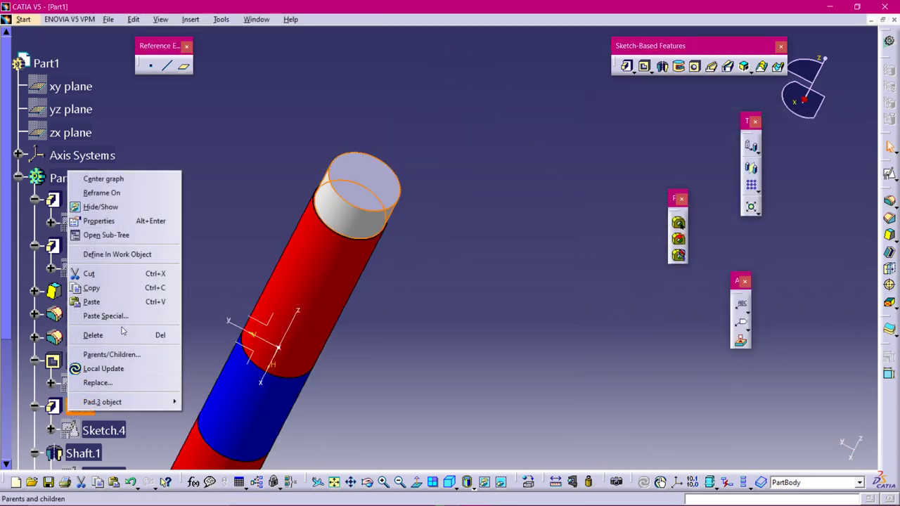
{"action": "left_click", "coordinate": [99, 221]}
{"action": "left_click", "coordinate": [665, 184]}
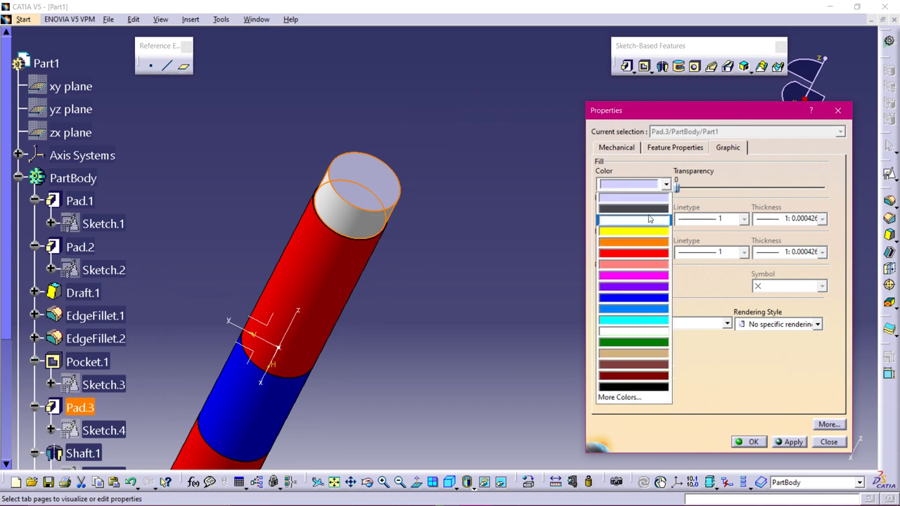
{"action": "left_click", "coordinate": [647, 211]}
{"action": "left_click", "coordinate": [664, 185]}
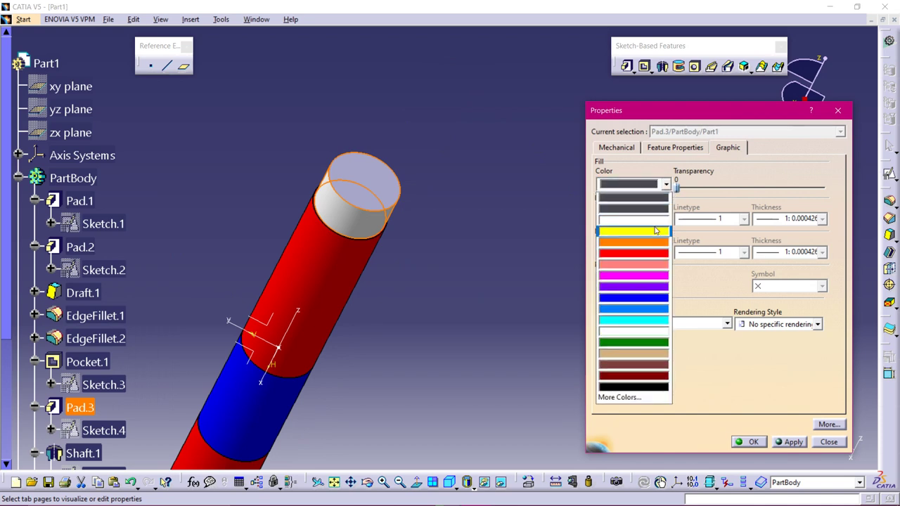
{"action": "left_click", "coordinate": [655, 230]}
{"action": "left_click", "coordinate": [665, 185]}
{"action": "left_click", "coordinate": [654, 221]}
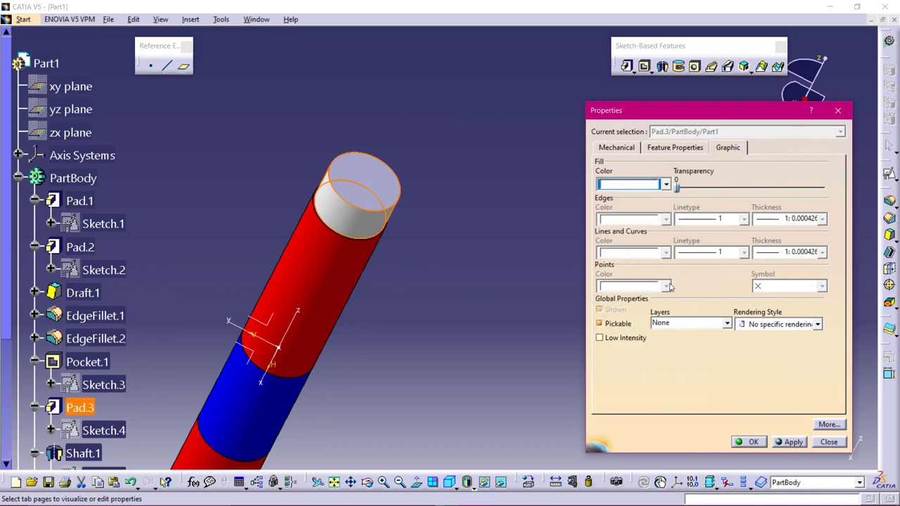
{"action": "left_click", "coordinate": [749, 441]}
Set the fill colour of Draft.1, the tapered faces near the pencil's tip, to salmon pink.
{"action": "mouse_move", "coordinate": [429, 134]}
{"action": "middle_mouse_down"}
{"action": "mouse_move", "coordinate": [442, 195]}
{"action": "mouse_move", "coordinate": [552, 346]}
{"action": "mouse_move", "coordinate": [220, 269]}
{"action": "mouse_move", "coordinate": [589, 303]}
{"action": "middle_mouse_up"}
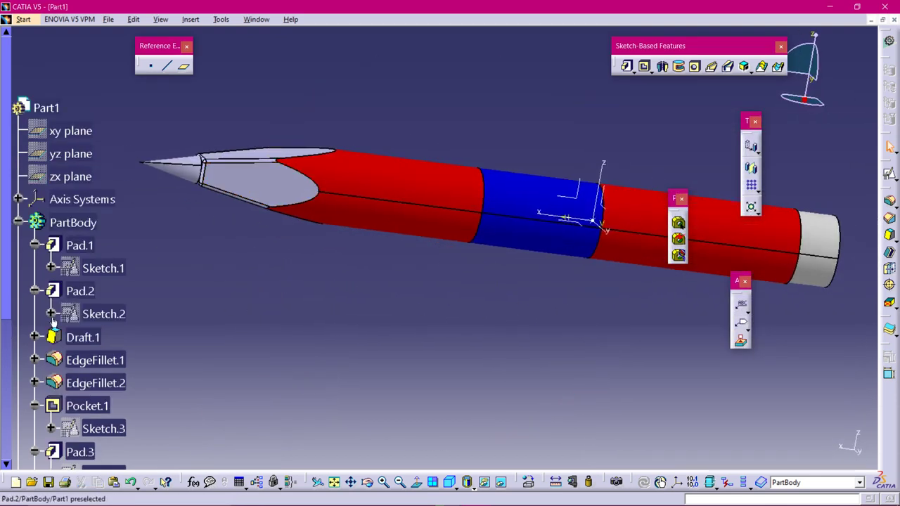
{"action": "right_click", "coordinate": [81, 338]}
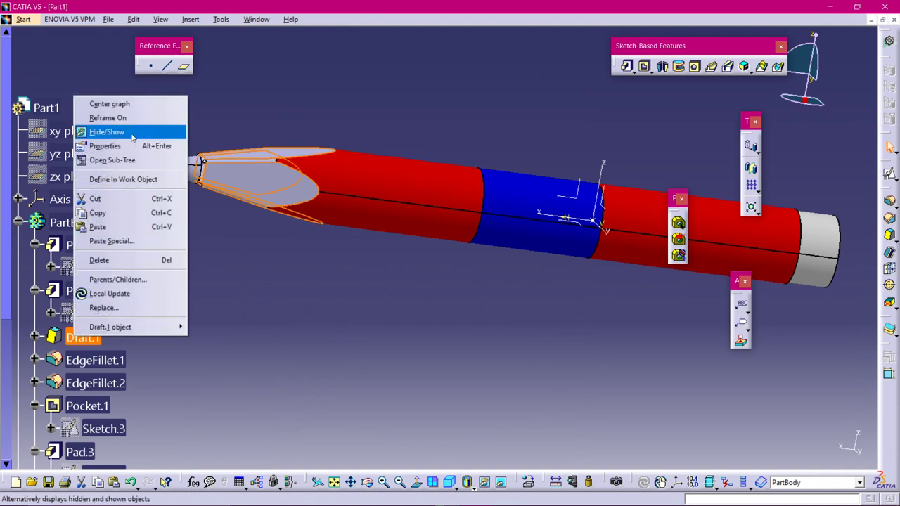
{"action": "left_click", "coordinate": [133, 145]}
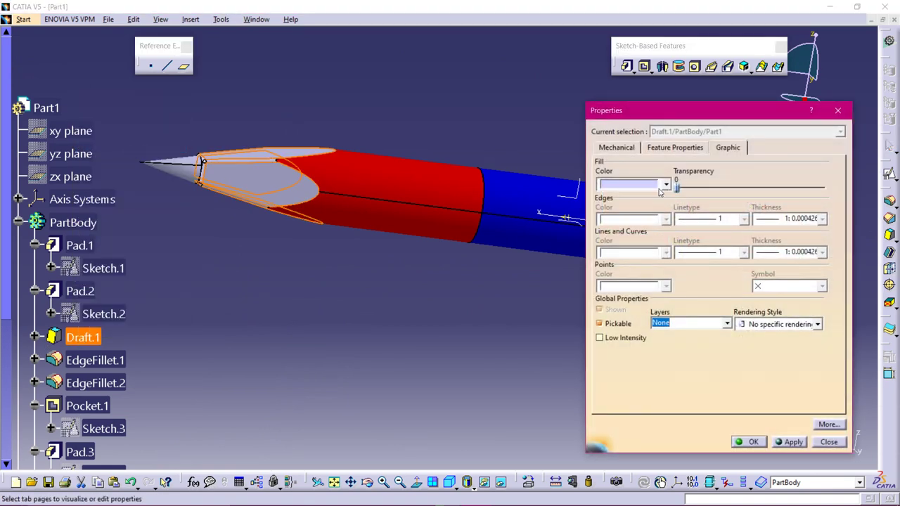
{"action": "left_click", "coordinate": [665, 186]}
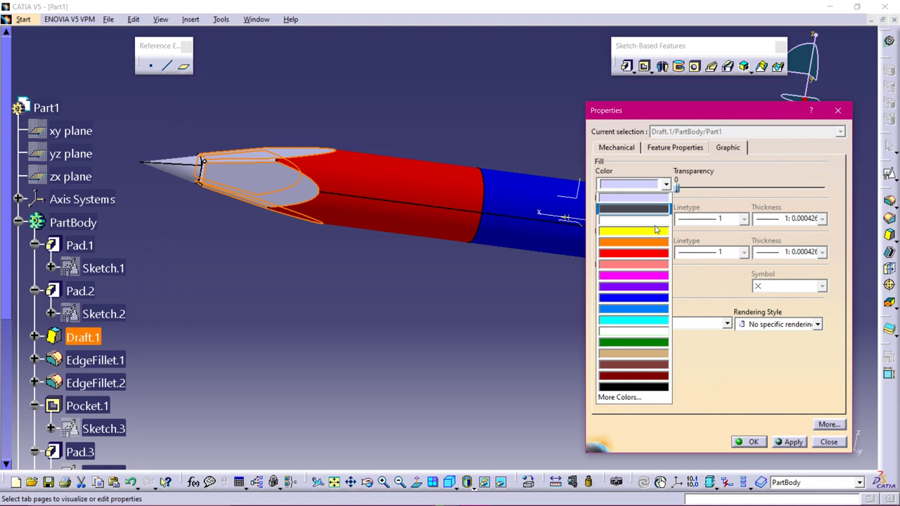
{"action": "left_click", "coordinate": [648, 270]}
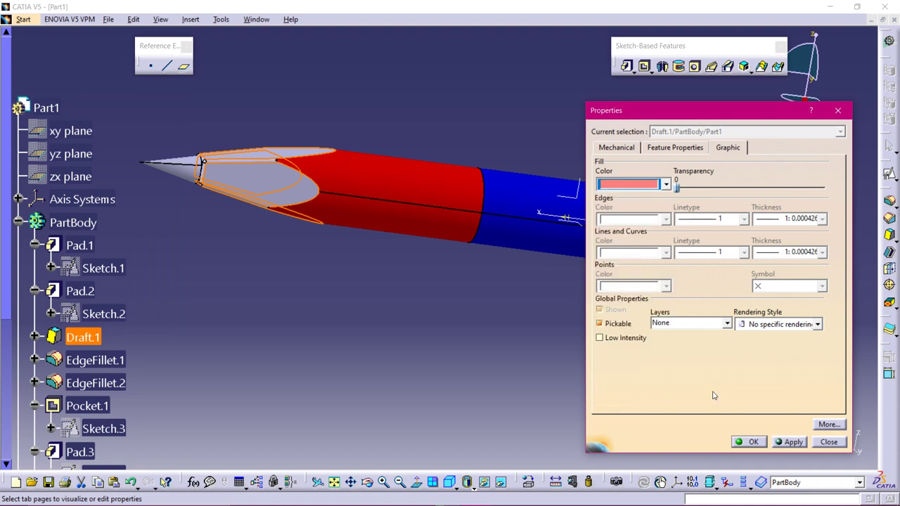
{"action": "left_click", "coordinate": [793, 442]}
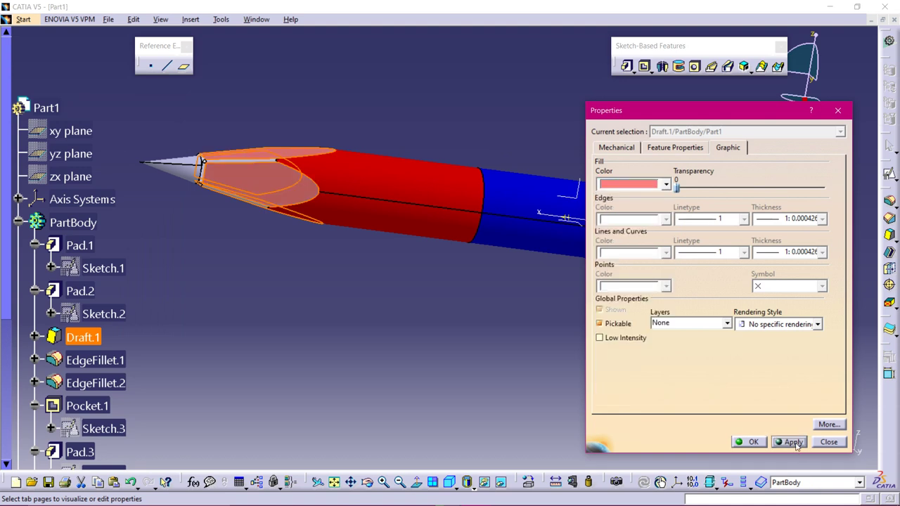
{"action": "left_click", "coordinate": [749, 442]}
{"action": "left_click", "coordinate": [181, 338]}
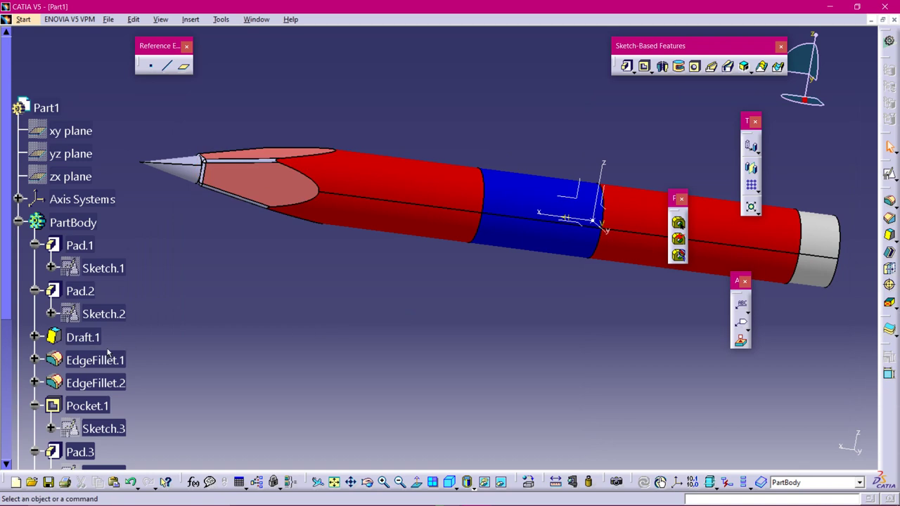
Give EdgeFillet.1 and EdgeFillet.2 together the same salmon pink fill colour as the tapered faces.
{"action": "left_click", "coordinate": [98, 360]}
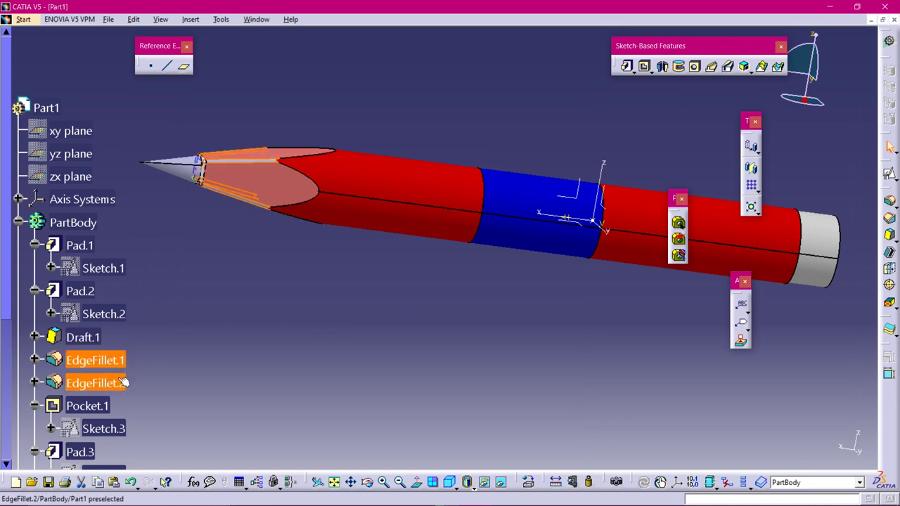
{"action": "right_click", "coordinate": [123, 383]}
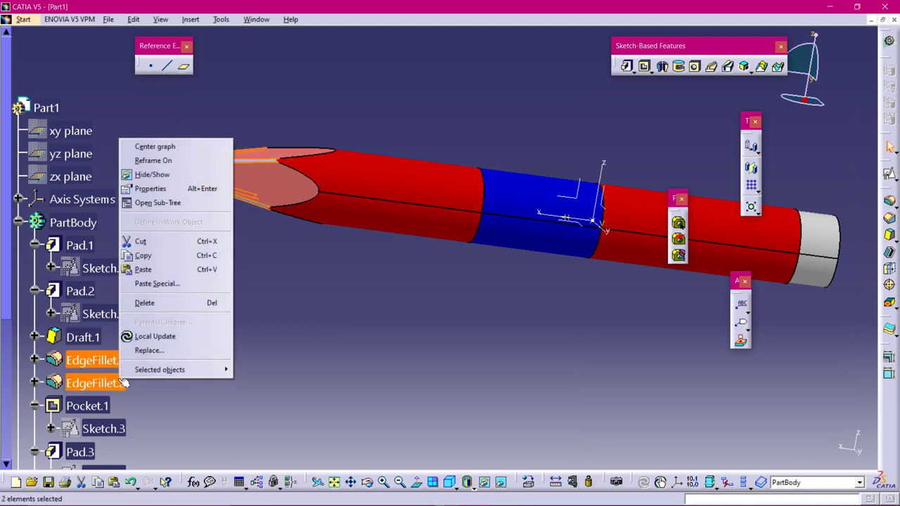
{"action": "left_click", "coordinate": [190, 187]}
{"action": "left_click", "coordinate": [665, 185]}
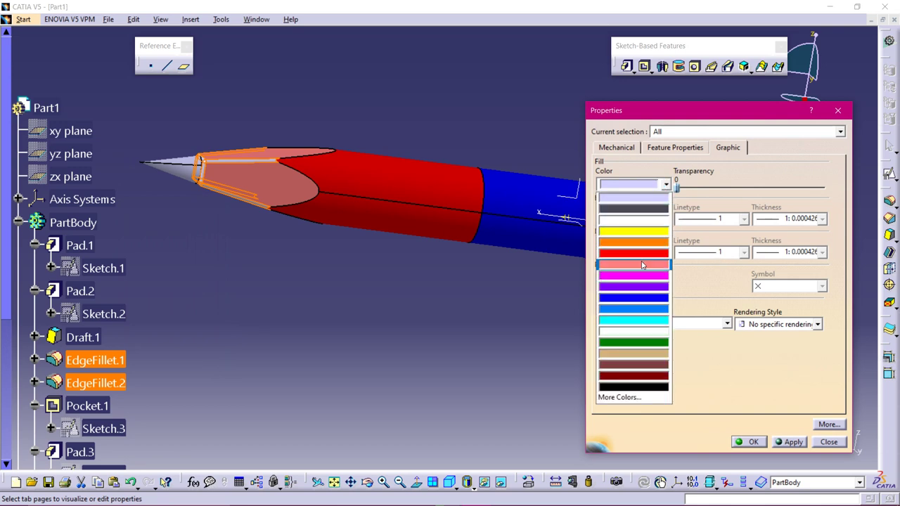
{"action": "left_click", "coordinate": [642, 265]}
{"action": "left_click", "coordinate": [751, 442]}
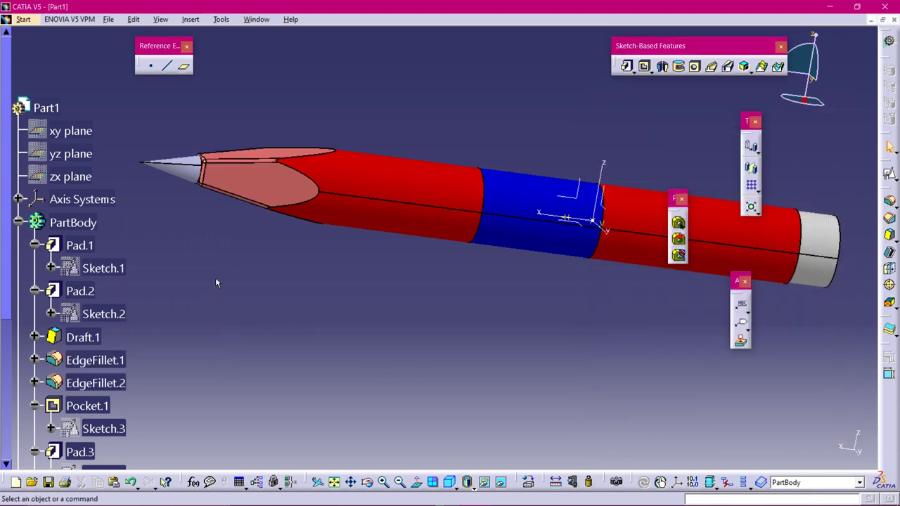
Set the fill colour of Shaft.1, the conical tip of the pencil, to black.
{"action": "left_click", "coordinate": [191, 167]}
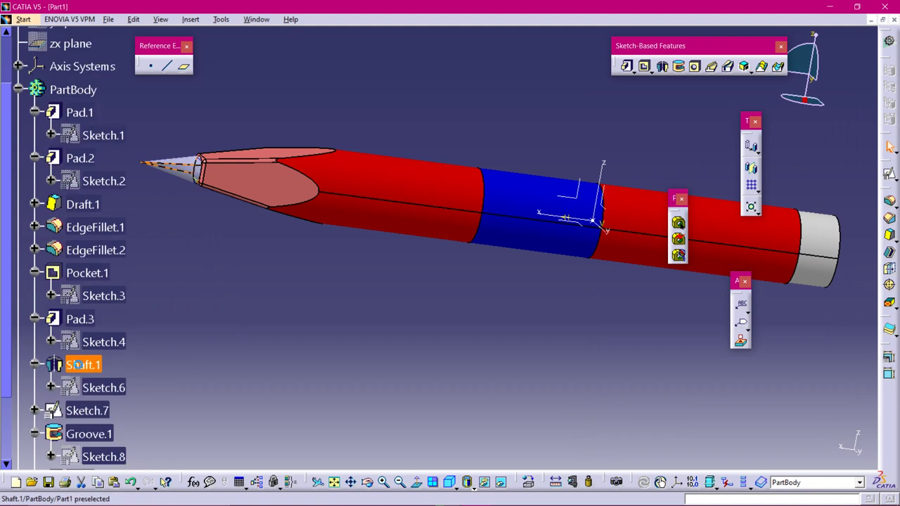
{"action": "right_click", "coordinate": [79, 366]}
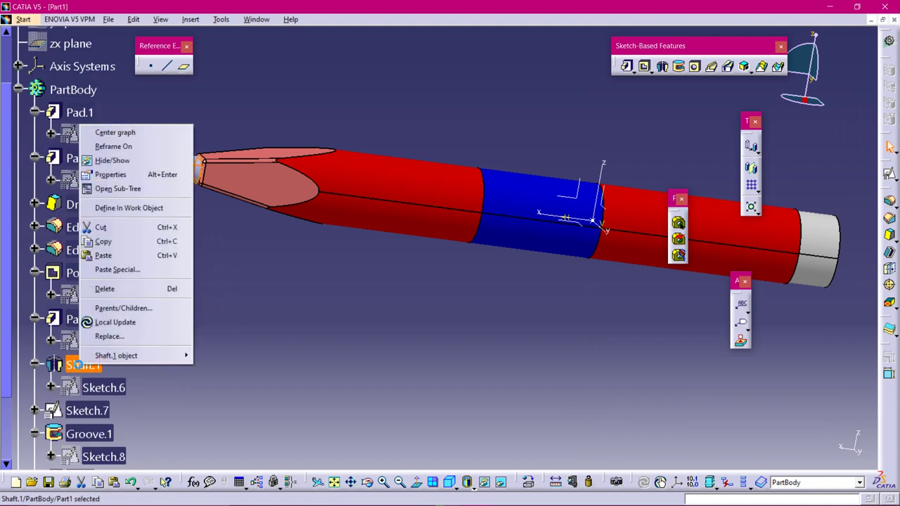
{"action": "left_click", "coordinate": [134, 175]}
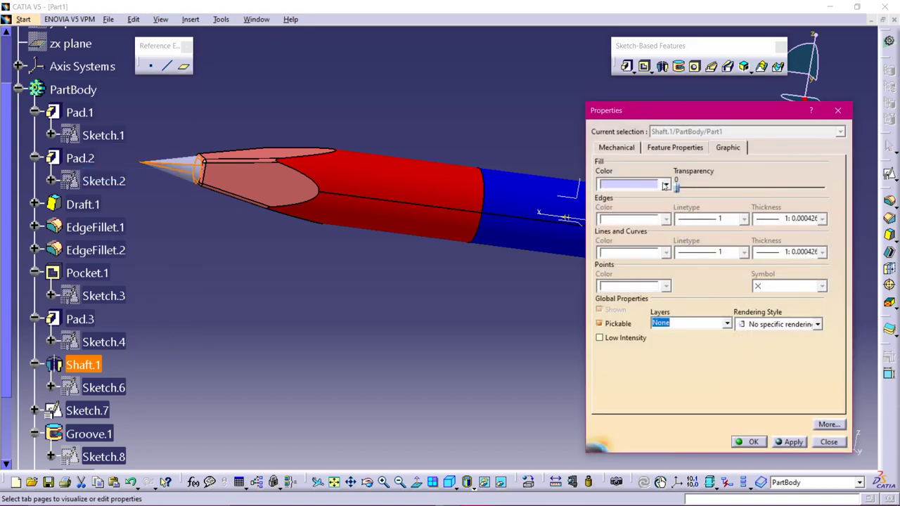
{"action": "left_click", "coordinate": [666, 185]}
{"action": "left_click", "coordinate": [656, 387]}
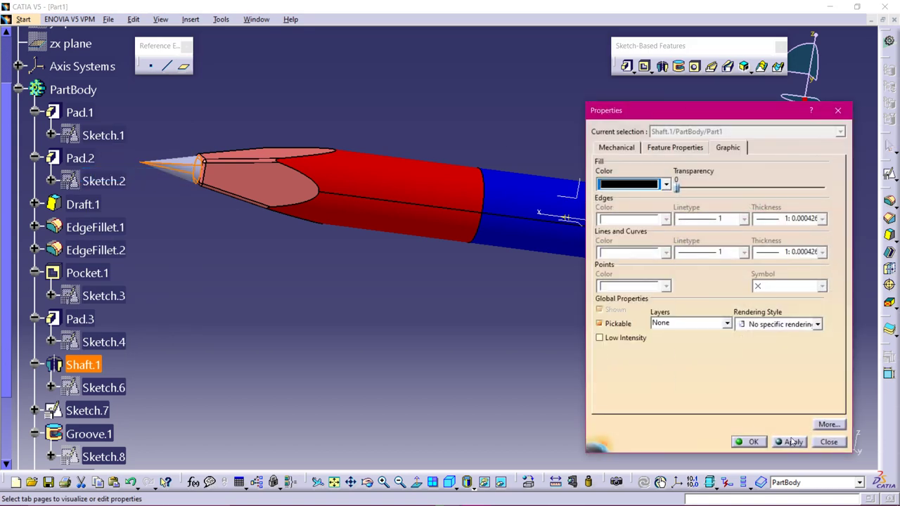
{"action": "left_click", "coordinate": [790, 441]}
{"action": "left_click", "coordinate": [749, 440]}
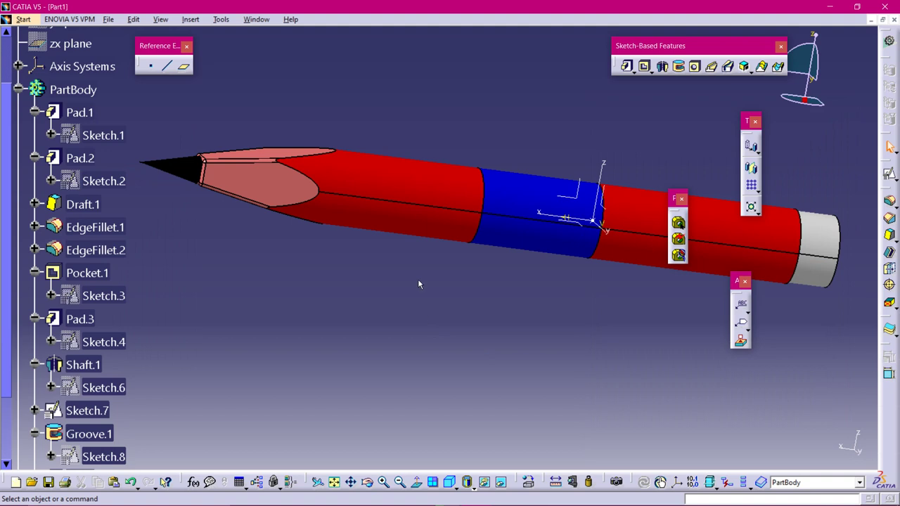
Examine the coloured pencil from the side, the blunt end and the tip.
{"action": "mouse_move", "coordinate": [542, 58]}
{"action": "middle_mouse_down"}
{"action": "mouse_move", "coordinate": [532, 130]}
{"action": "mouse_move", "coordinate": [451, 282]}
{"action": "mouse_move", "coordinate": [596, 147]}
{"action": "mouse_move", "coordinate": [468, 175]}
{"action": "mouse_move", "coordinate": [508, 207]}
{"action": "mouse_move", "coordinate": [515, 316]}
{"action": "mouse_move", "coordinate": [612, 326]}
{"action": "mouse_move", "coordinate": [561, 426]}
{"action": "mouse_move", "coordinate": [565, 397]}
{"action": "middle_mouse_up"}
{"action": "mouse_move", "coordinate": [430, 324]}
{"action": "middle_mouse_down"}
{"action": "mouse_move", "coordinate": [541, 216]}
{"action": "mouse_move", "coordinate": [562, 367]}
{"action": "mouse_move", "coordinate": [677, 176]}
{"action": "middle_mouse_up"}
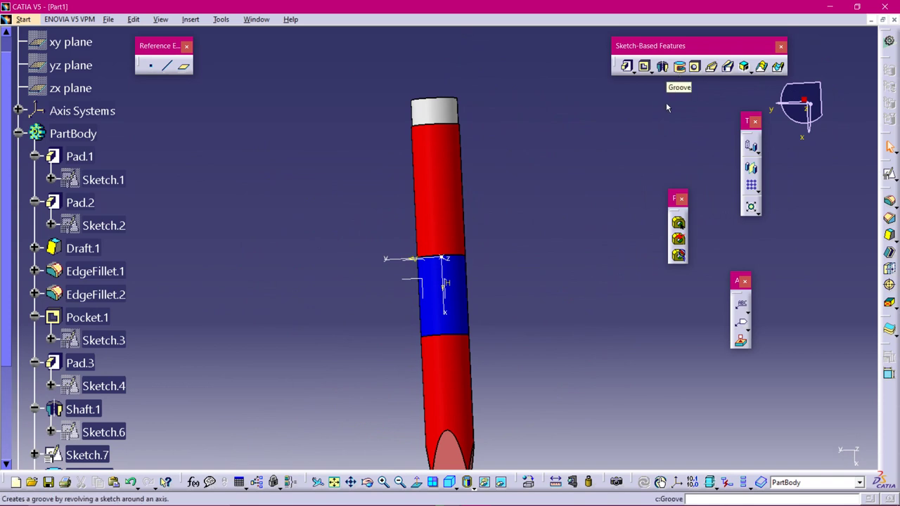
{"action": "mouse_move", "coordinate": [498, 167]}
{"action": "middle_mouse_down"}
{"action": "mouse_move", "coordinate": [362, 310]}
{"action": "mouse_move", "coordinate": [576, 232]}
{"action": "mouse_move", "coordinate": [471, 420]}
{"action": "mouse_move", "coordinate": [445, 279]}
{"action": "mouse_move", "coordinate": [548, 146]}
{"action": "mouse_move", "coordinate": [415, 211]}
{"action": "mouse_move", "coordinate": [422, 141]}
{"action": "mouse_move", "coordinate": [415, 187]}
{"action": "mouse_move", "coordinate": [433, 309]}
{"action": "middle_mouse_up"}
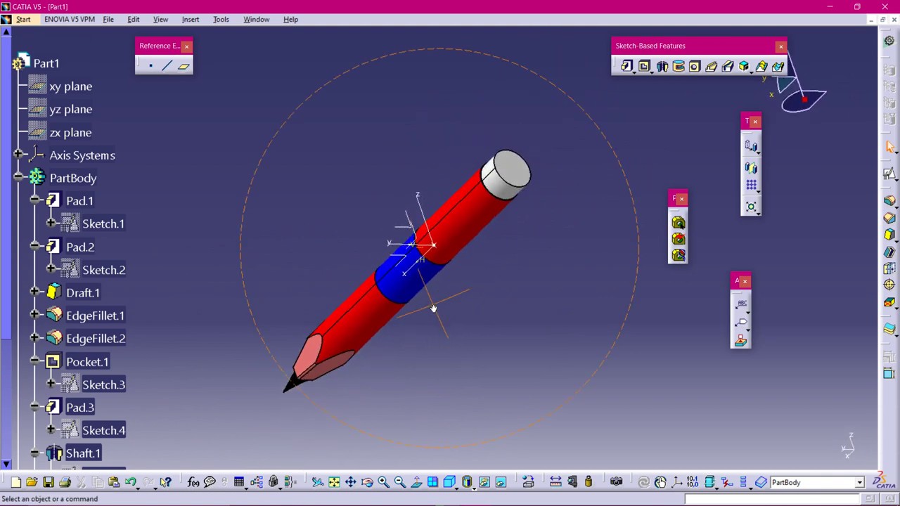
{"action": "mouse_move", "coordinate": [490, 344]}
{"action": "middle_mouse_down"}
{"action": "mouse_move", "coordinate": [589, 253]}
{"action": "mouse_move", "coordinate": [599, 307]}
{"action": "middle_mouse_up"}
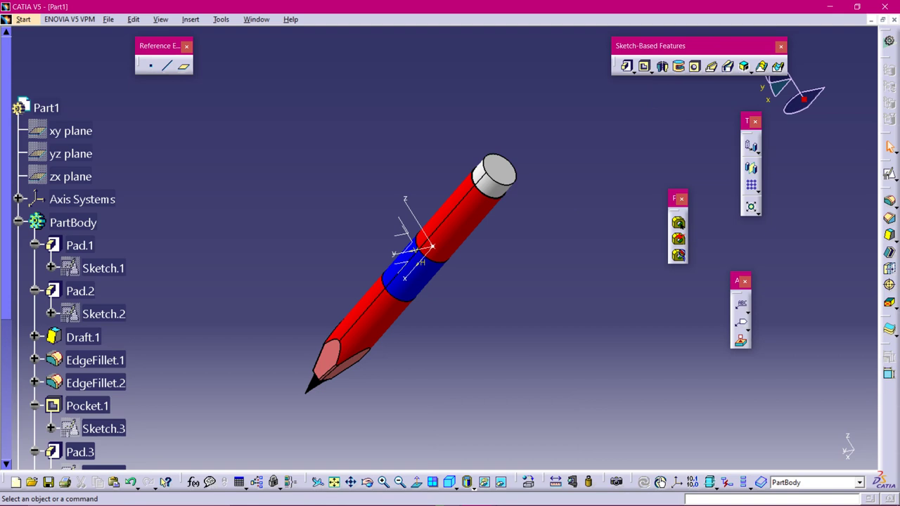
{"action": "mouse_move", "coordinate": [485, 302]}
{"action": "middle_mouse_down"}
{"action": "mouse_move", "coordinate": [461, 253]}
{"action": "mouse_move", "coordinate": [464, 265]}
{"action": "mouse_move", "coordinate": [556, 201]}
{"action": "mouse_move", "coordinate": [527, 311]}
{"action": "mouse_move", "coordinate": [584, 319]}
{"action": "mouse_move", "coordinate": [496, 328]}
{"action": "mouse_move", "coordinate": [476, 215]}
{"action": "mouse_move", "coordinate": [422, 204]}
{"action": "mouse_move", "coordinate": [417, 213]}
{"action": "mouse_move", "coordinate": [534, 176]}
{"action": "mouse_move", "coordinate": [538, 244]}
{"action": "middle_mouse_up"}
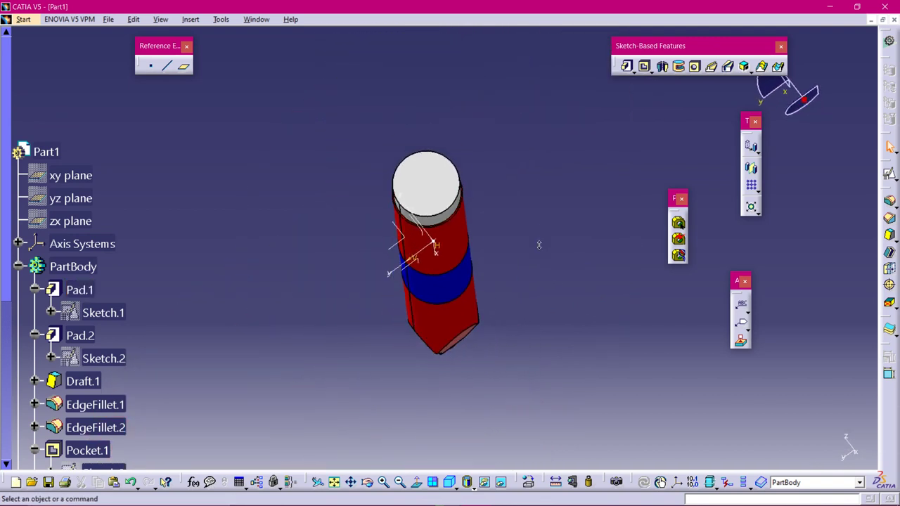
{"action": "mouse_move", "coordinate": [353, 283]}
{"action": "middle_mouse_down"}
{"action": "mouse_move", "coordinate": [311, 231]}
{"action": "mouse_move", "coordinate": [416, 151]}
{"action": "mouse_move", "coordinate": [530, 403]}
{"action": "middle_mouse_up"}
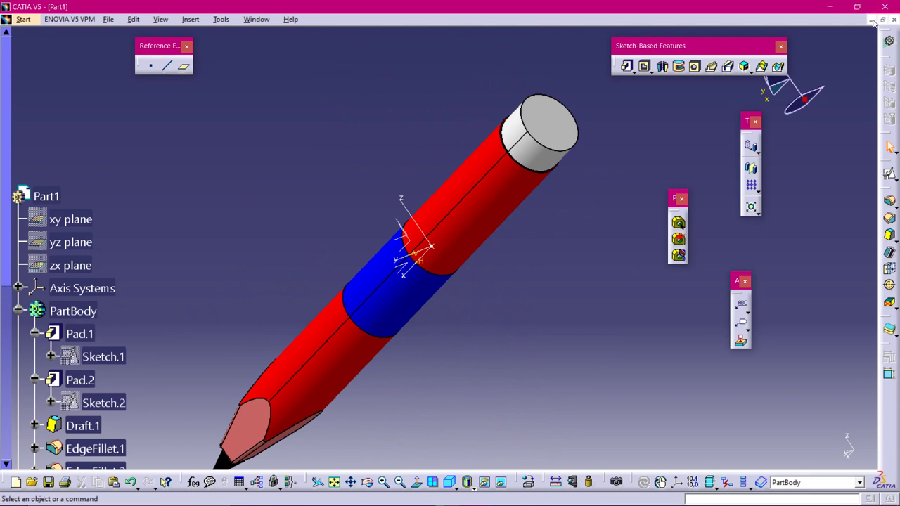
Switch to File Explorer, view the ferrari_512m_blueprints image from the ferrari folder, and put both windows away.
{"action": "left_click", "coordinate": [826, 7]}
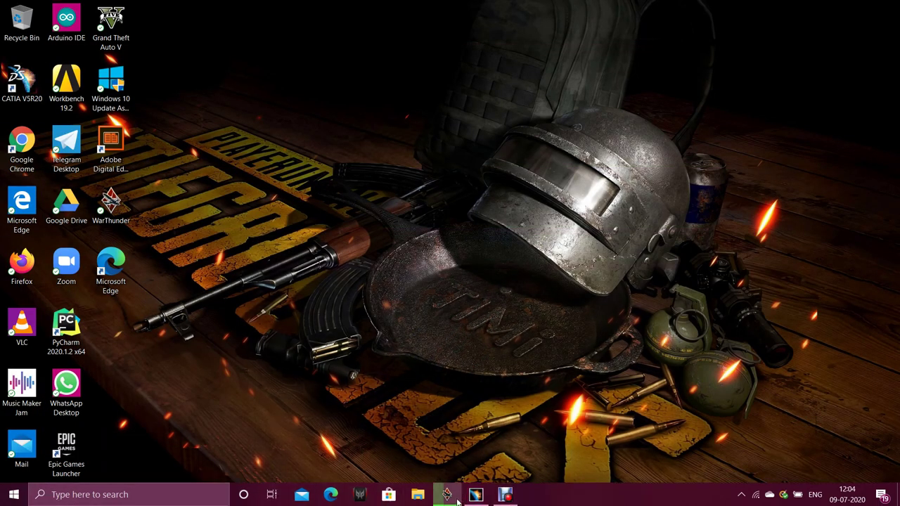
{"action": "left_click", "coordinate": [417, 495]}
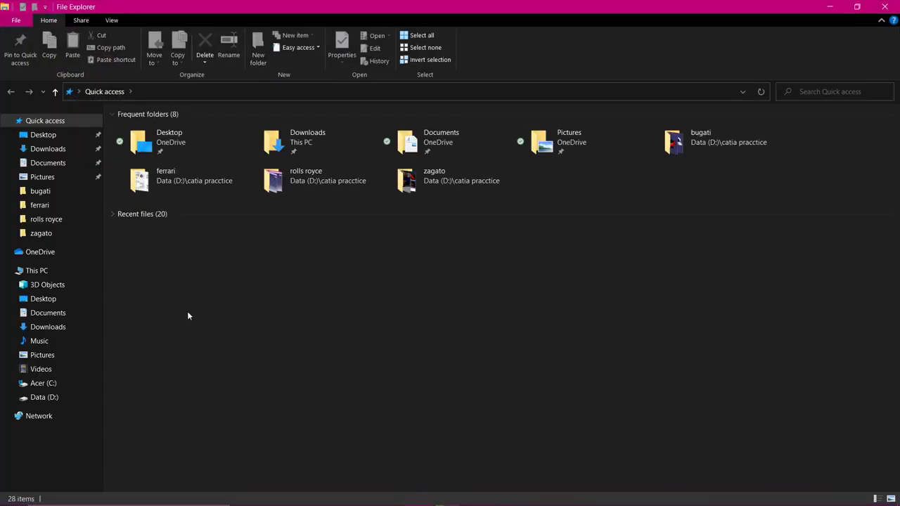
{"action": "left_click", "coordinate": [42, 205]}
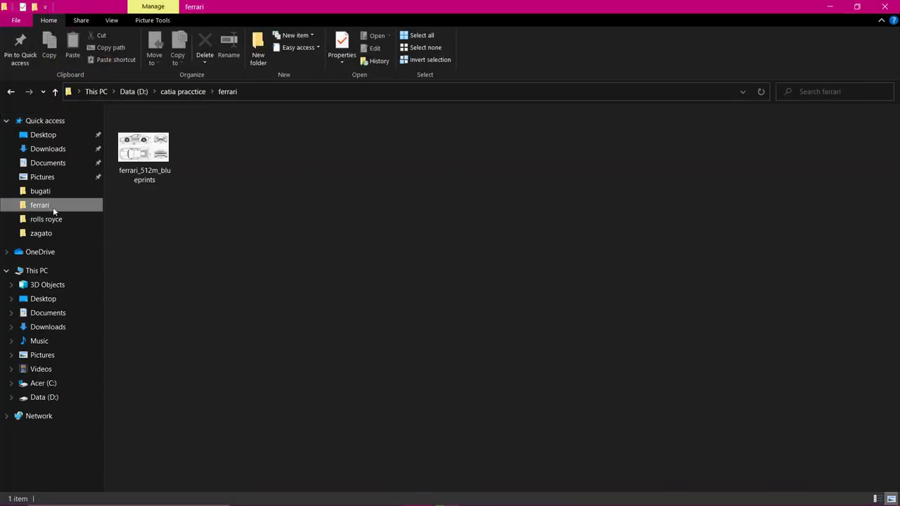
{"action": "double_click", "coordinate": [145, 149]}
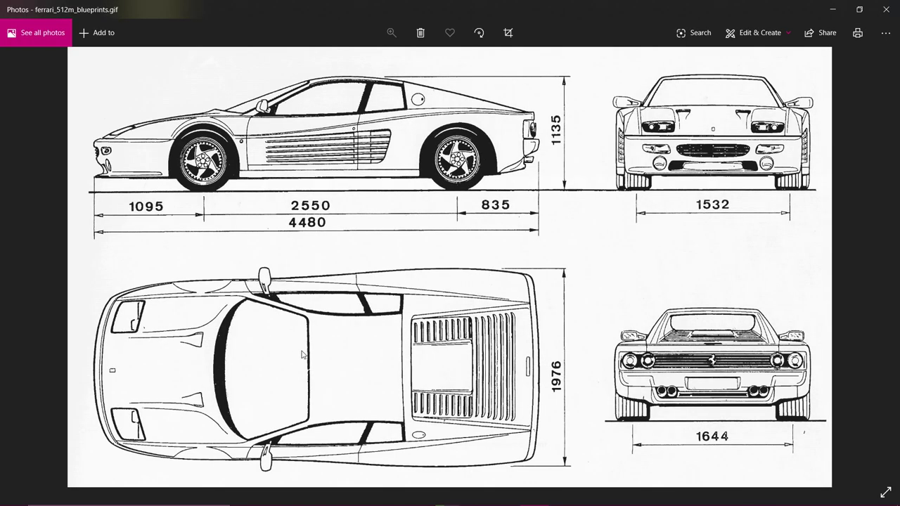
{"action": "left_click", "coordinate": [887, 9]}
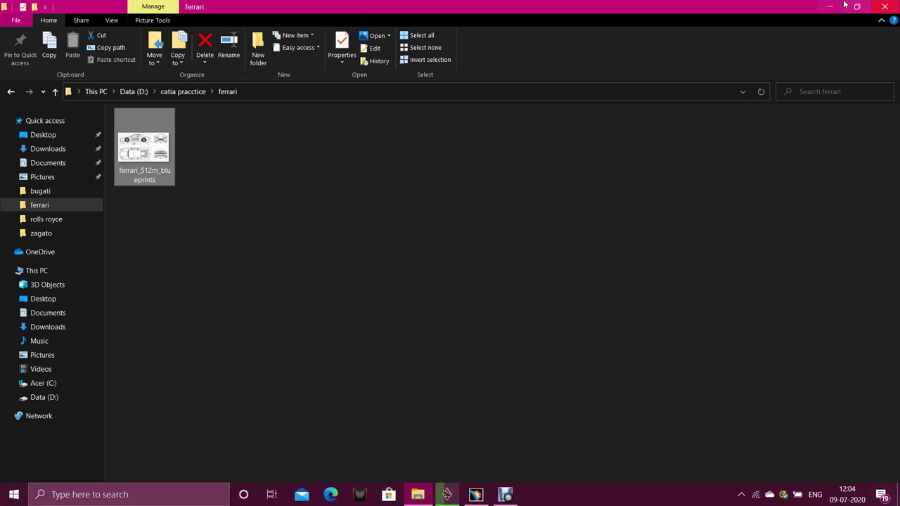
{"action": "left_click", "coordinate": [829, 6]}
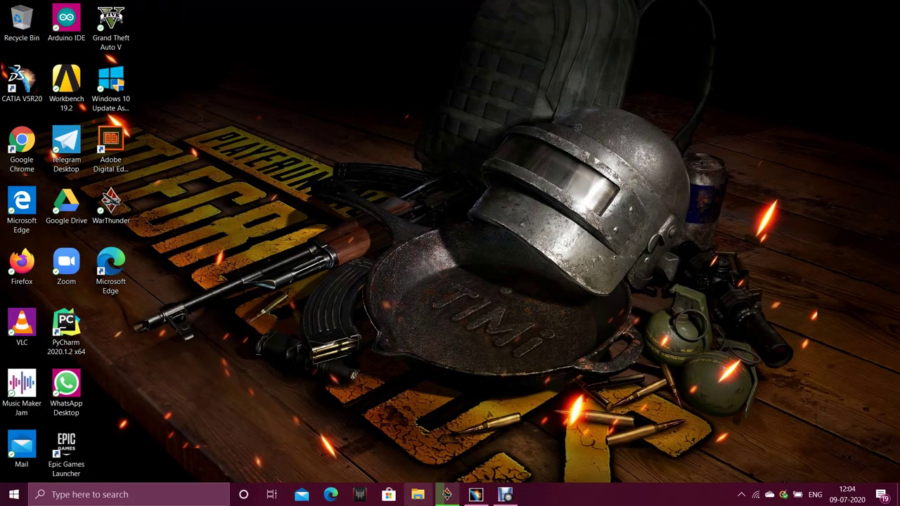
Return to CATIA and inspect the finished pencil's body, blue band, end cap and tapered faces from several angles.
{"action": "left_click", "coordinate": [506, 495]}
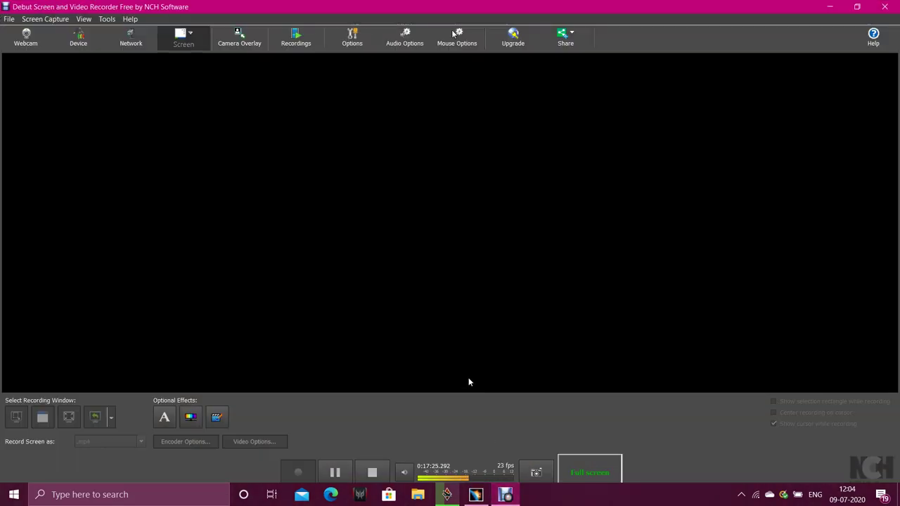
{"action": "left_click", "coordinate": [476, 494]}
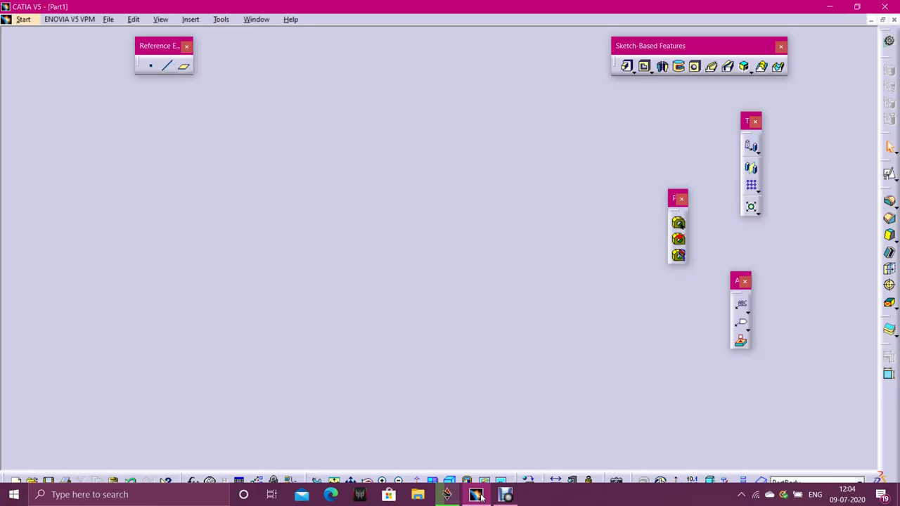
{"action": "mouse_move", "coordinate": [325, 148]}
{"action": "middle_mouse_down"}
{"action": "mouse_move", "coordinate": [328, 182]}
{"action": "mouse_move", "coordinate": [396, 139]}
{"action": "mouse_move", "coordinate": [513, 310]}
{"action": "mouse_move", "coordinate": [513, 298]}
{"action": "mouse_move", "coordinate": [580, 237]}
{"action": "mouse_move", "coordinate": [578, 277]}
{"action": "middle_mouse_up"}
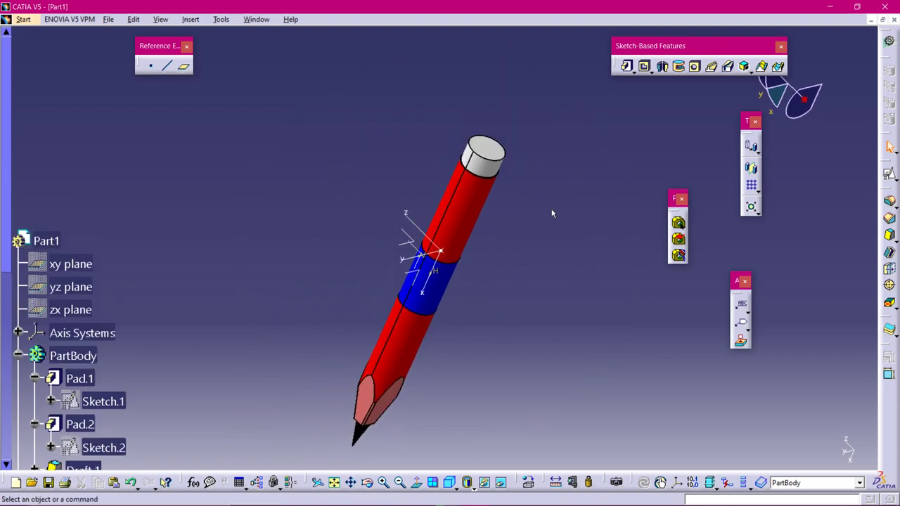
{"action": "scroll", "coordinate": [196, 258], "scroll_direction": "down", "scroll_amount": 3}
{"action": "mouse_move", "coordinate": [284, 314]}
{"action": "middle_mouse_down"}
{"action": "mouse_move", "coordinate": [281, 334]}
{"action": "mouse_move", "coordinate": [462, 267]}
{"action": "mouse_move", "coordinate": [571, 193]}
{"action": "mouse_move", "coordinate": [574, 242]}
{"action": "middle_mouse_up"}
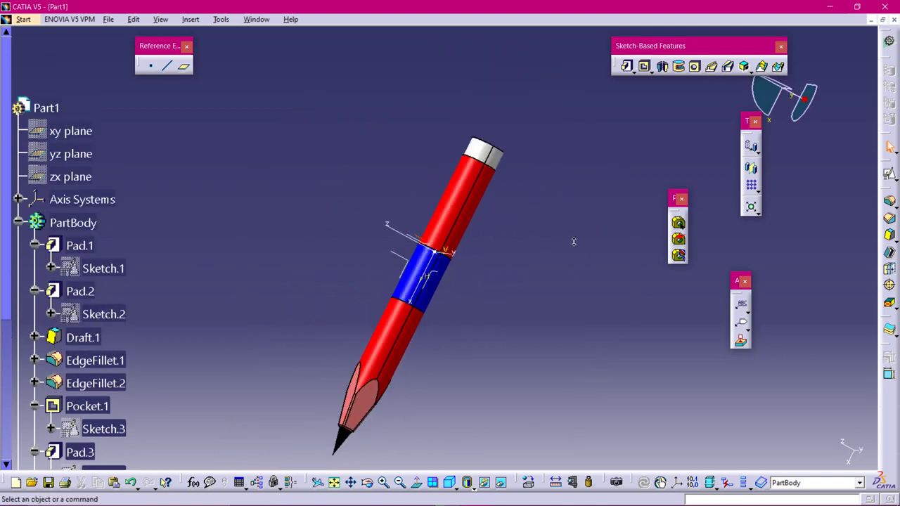
{"action": "middle_click_drag", "start_coordinate": [499, 328], "coordinate": [496, 276]}
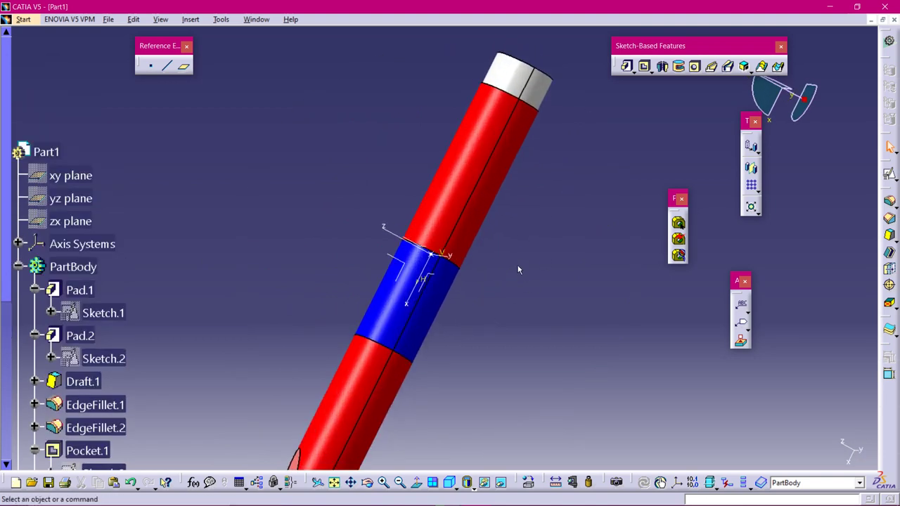
{"action": "scroll", "coordinate": [256, 254], "scroll_direction": "down", "scroll_amount": 4}
{"action": "middle_click_drag", "start_coordinate": [355, 199], "coordinate": [367, 263]}
{"action": "mouse_move", "coordinate": [489, 324]}
{"action": "middle_mouse_down"}
{"action": "mouse_move", "coordinate": [485, 342]}
{"action": "mouse_move", "coordinate": [412, 366]}
{"action": "mouse_move", "coordinate": [410, 303]}
{"action": "mouse_move", "coordinate": [237, 302]}
{"action": "mouse_move", "coordinate": [432, 251]}
{"action": "mouse_move", "coordinate": [519, 245]}
{"action": "middle_mouse_up"}
{"action": "mouse_move", "coordinate": [594, 229]}
{"action": "middle_mouse_down"}
{"action": "mouse_move", "coordinate": [593, 251]}
{"action": "mouse_move", "coordinate": [382, 291]}
{"action": "mouse_move", "coordinate": [429, 251]}
{"action": "middle_mouse_up"}
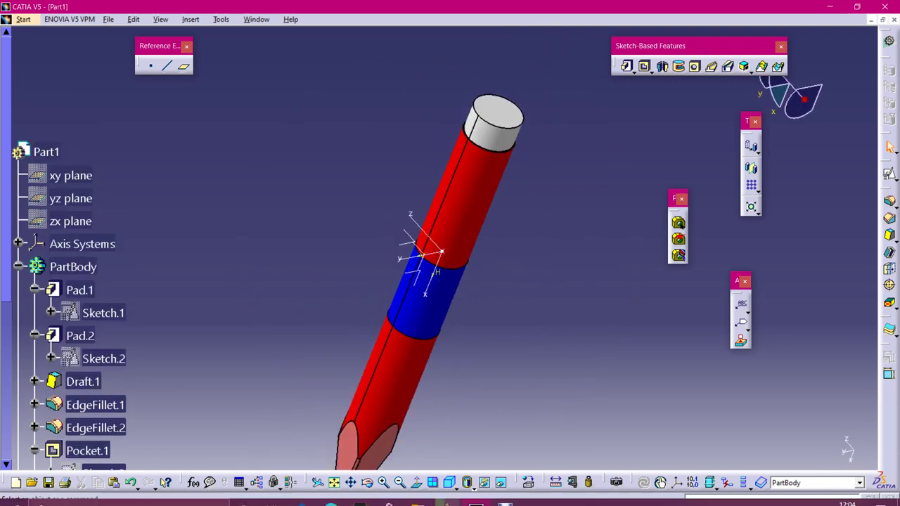
{"action": "scroll", "coordinate": [517, 271], "scroll_direction": "up", "scroll_amount": 2}
{"action": "mouse_move", "coordinate": [511, 272]}
{"action": "middle_mouse_down"}
{"action": "mouse_move", "coordinate": [422, 302]}
{"action": "mouse_move", "coordinate": [395, 249]}
{"action": "mouse_move", "coordinate": [555, 323]}
{"action": "middle_mouse_up"}
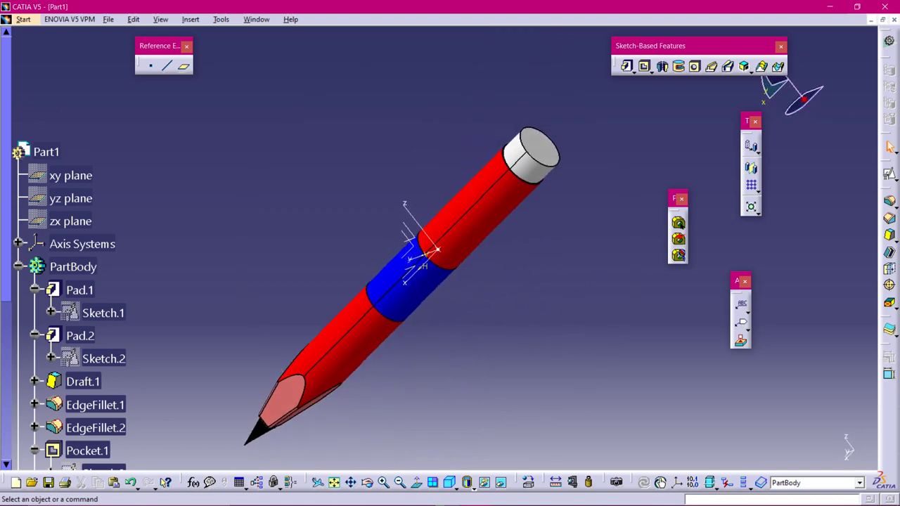